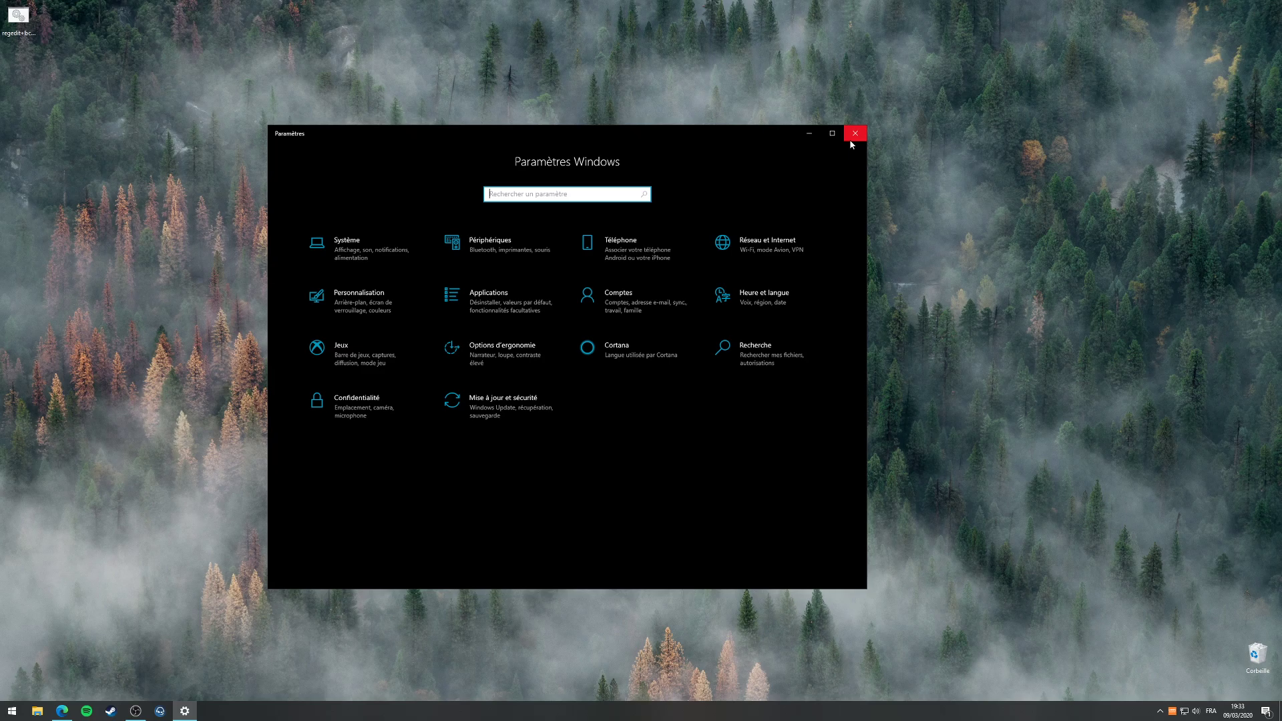
Reopen the Windows settings and examine the display options in the System category, down to the multiple-display section.
drag(666, 135, 811, 142)
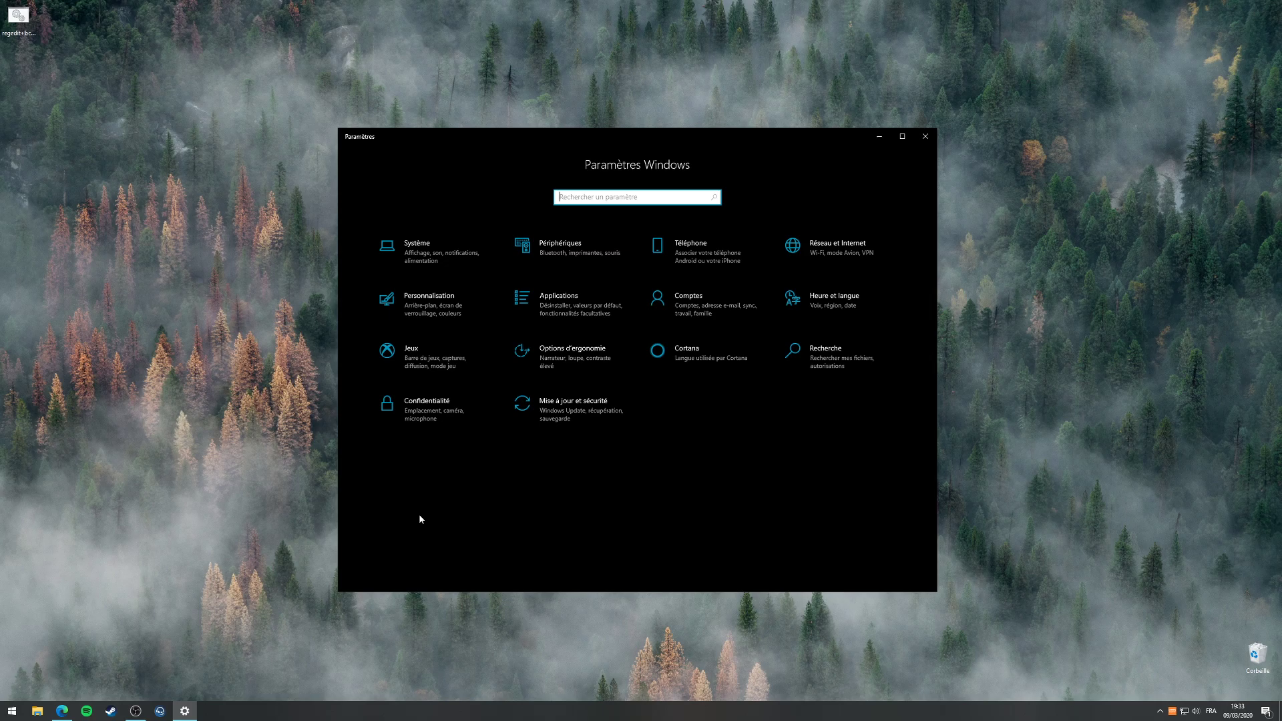
click(925, 136)
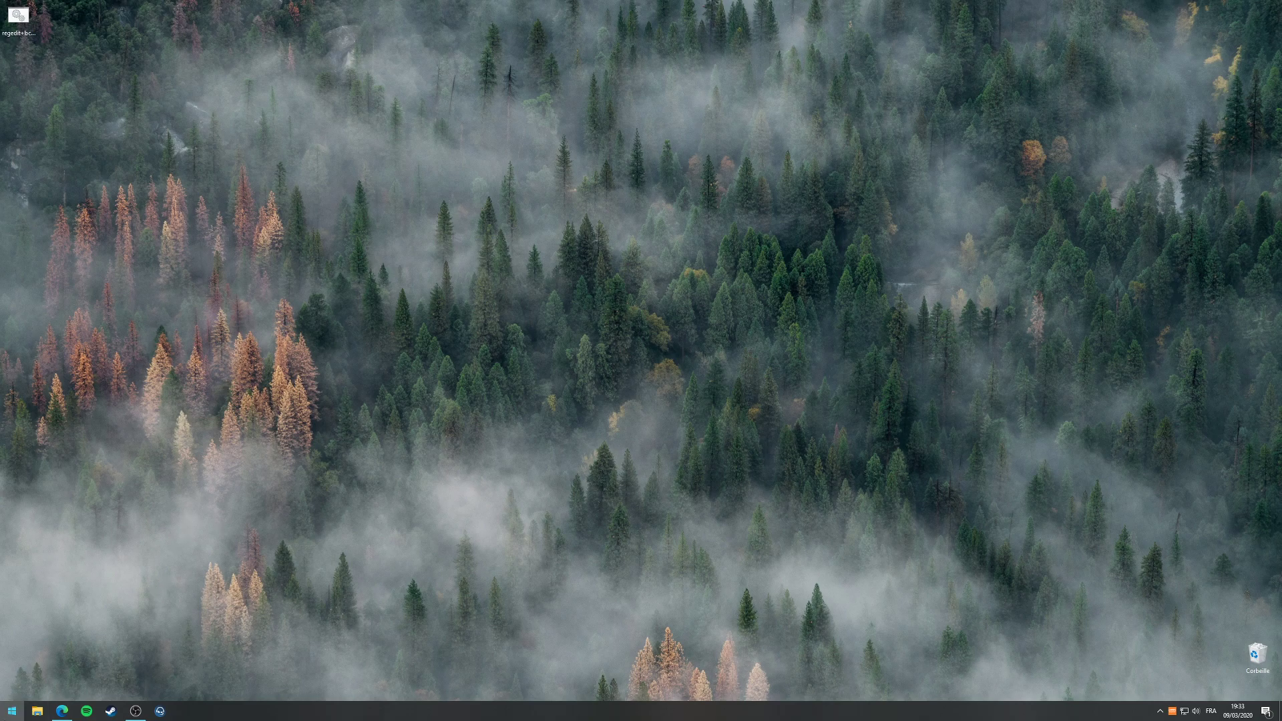
click(12, 712)
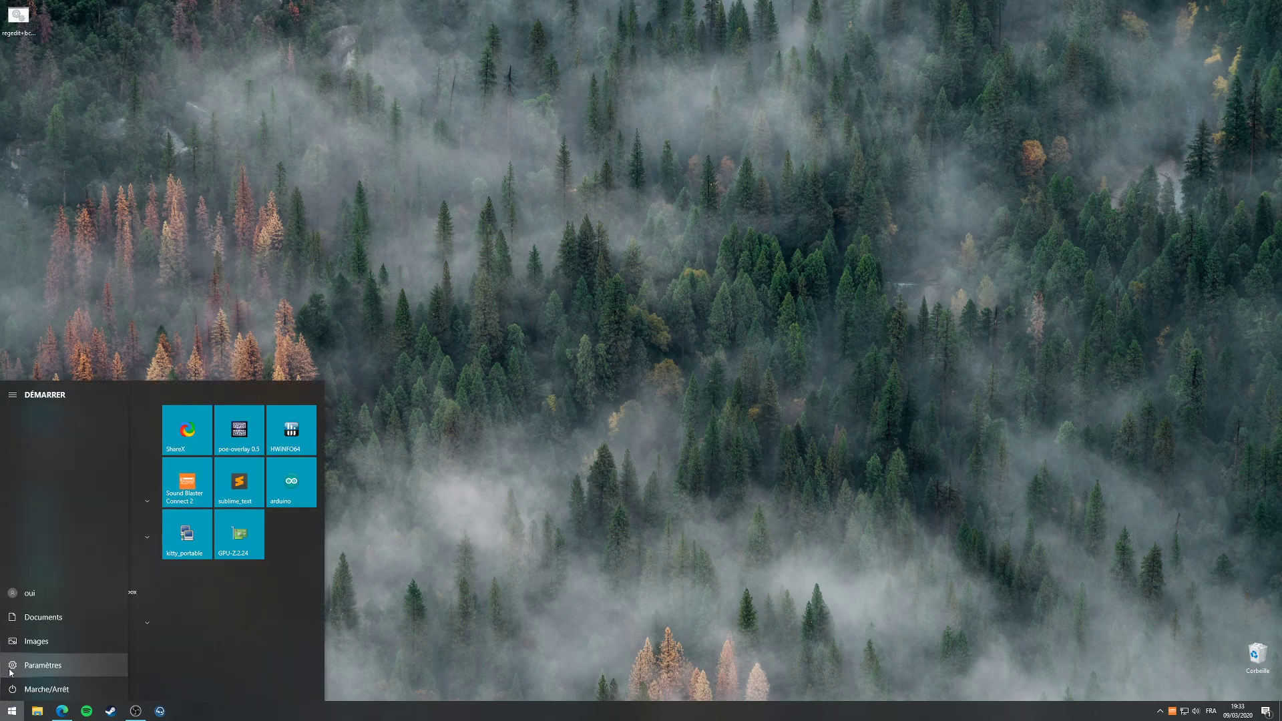
click(11, 668)
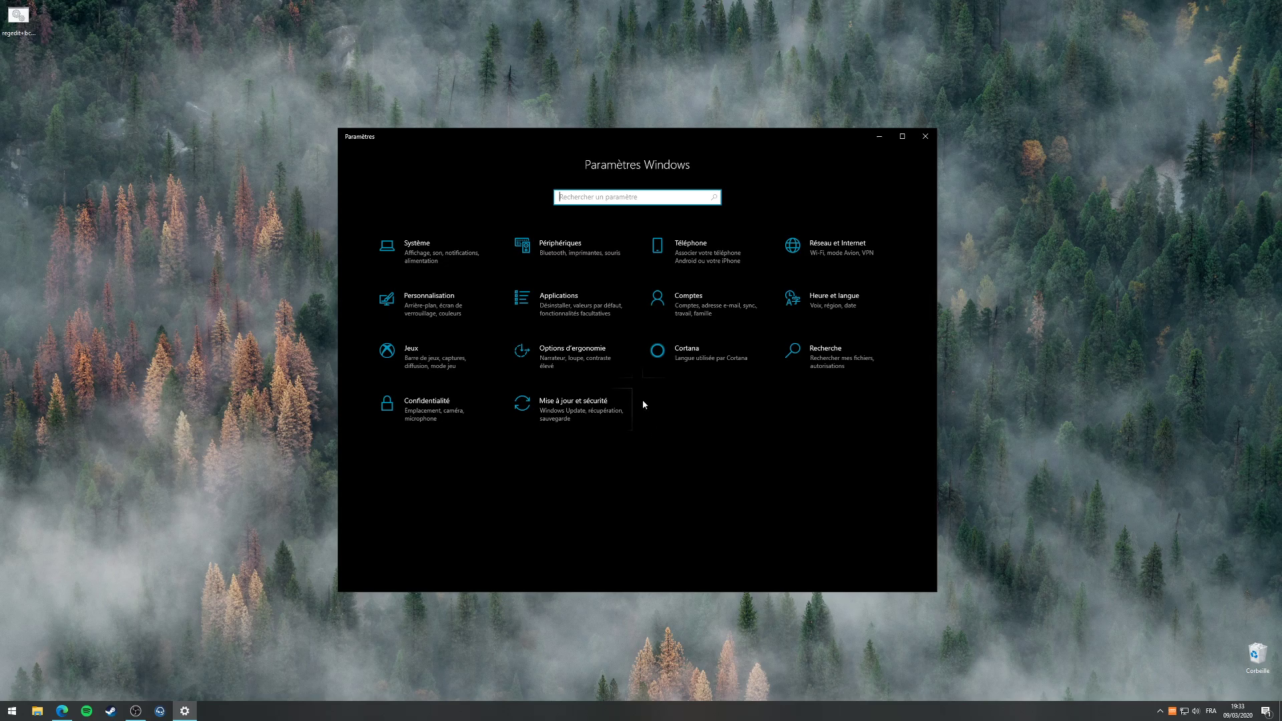
click(414, 264)
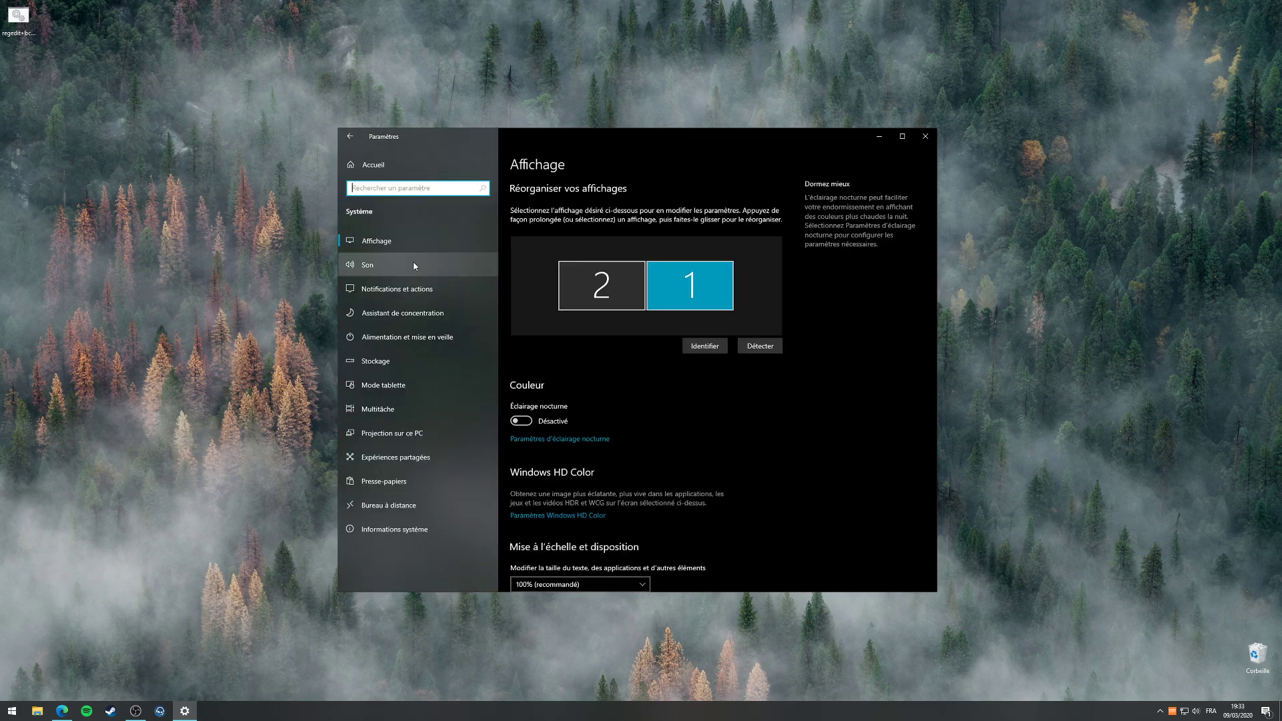
scroll(563, 356, down, 2)
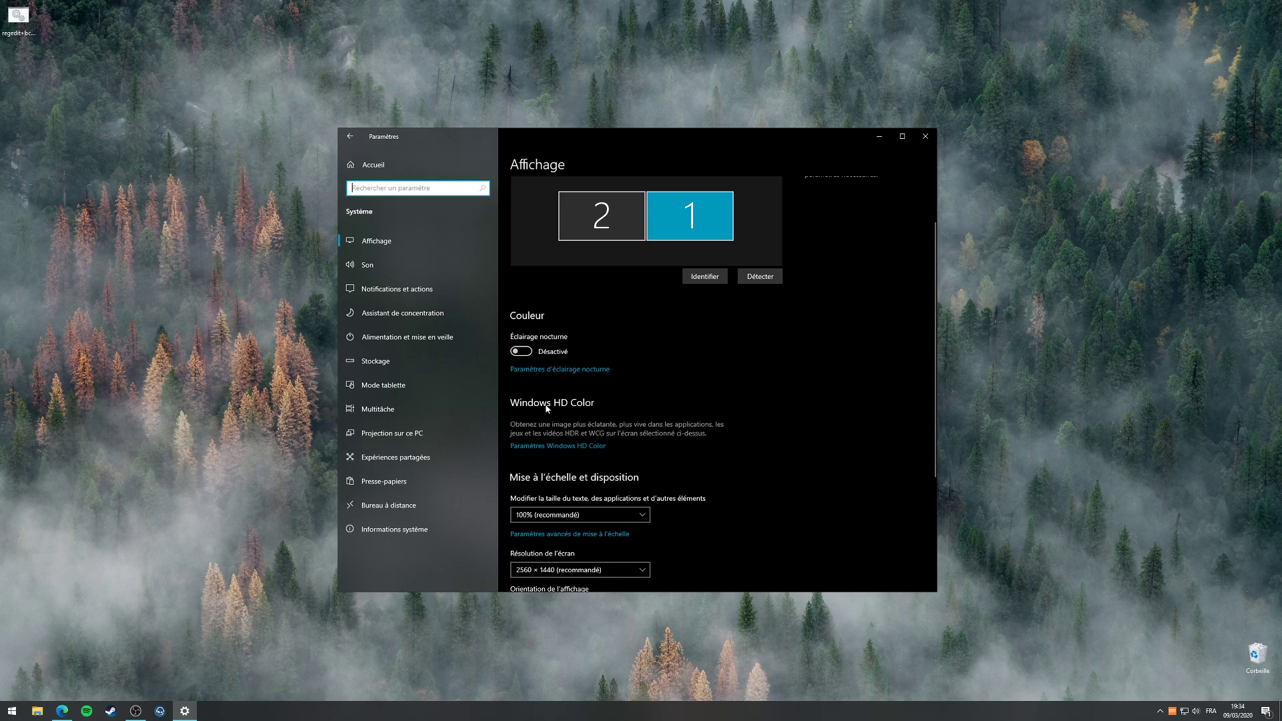
scroll(739, 398, down, 3)
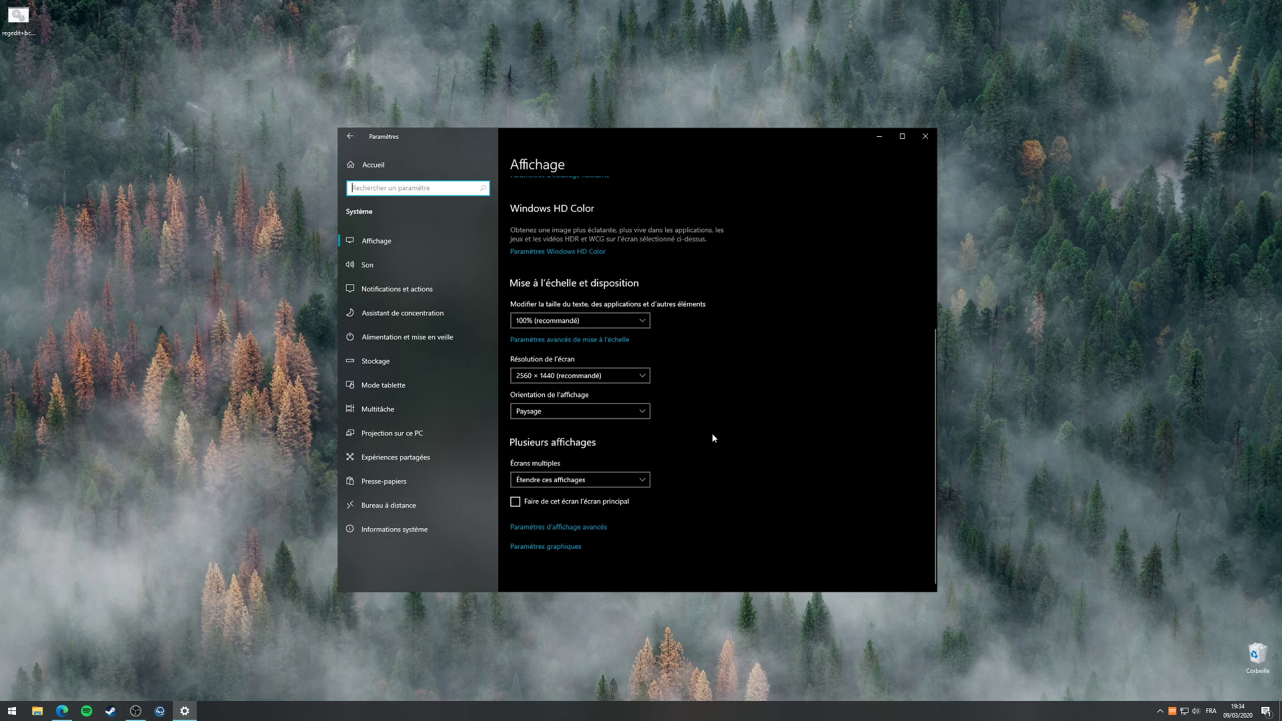
Open the classic sound control panel from the Sound settings and examine its playback and recording devices.
click(436, 267)
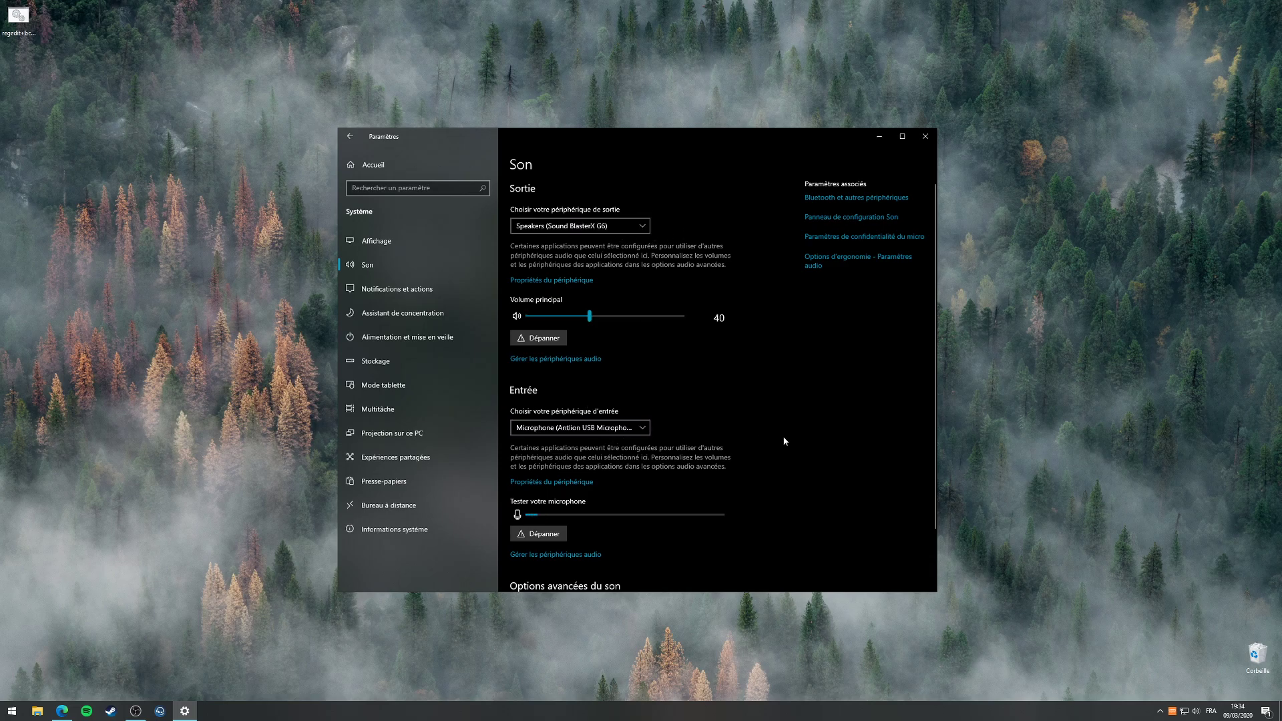
scroll(775, 439, down, 2)
scroll(756, 436, up, 2)
click(847, 218)
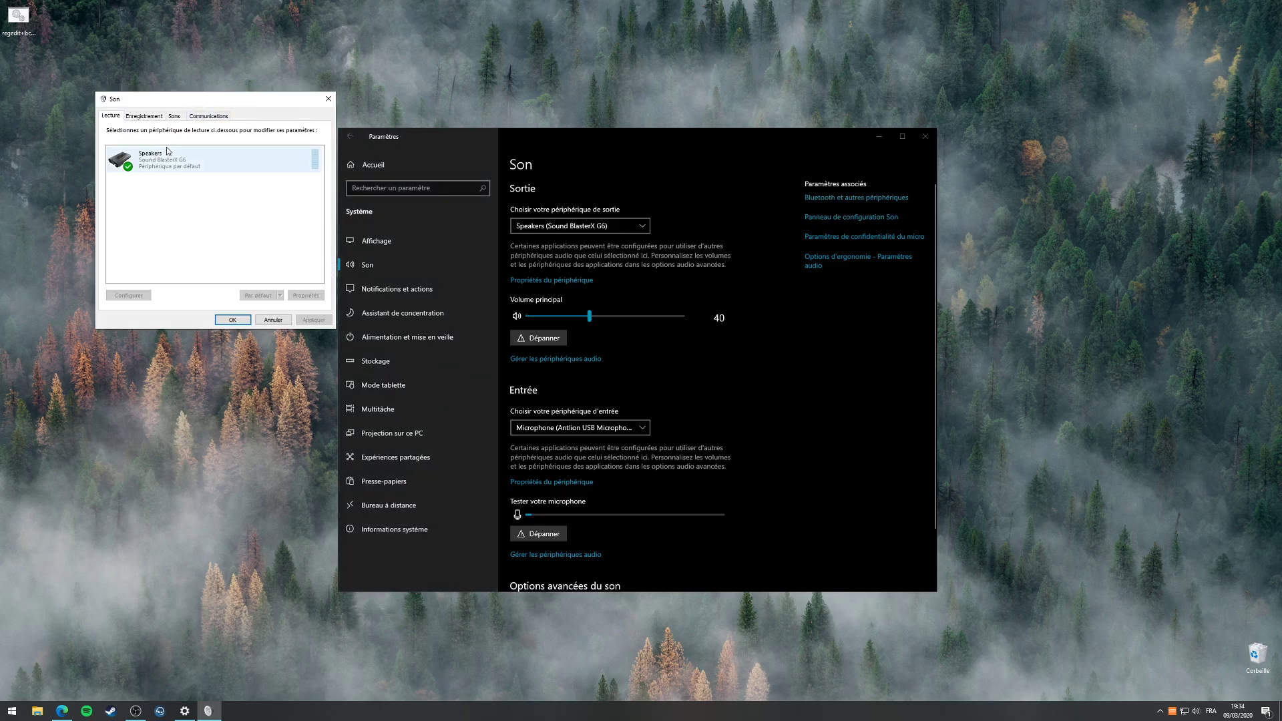
click(142, 121)
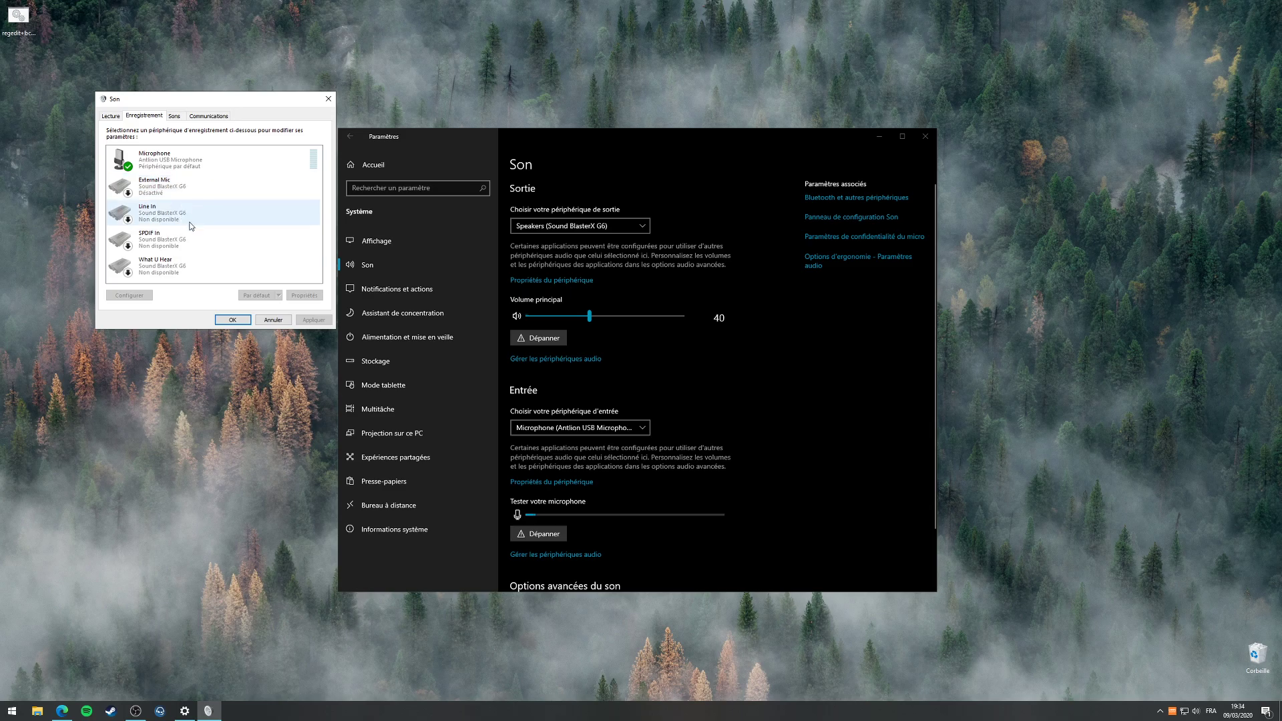
click(113, 118)
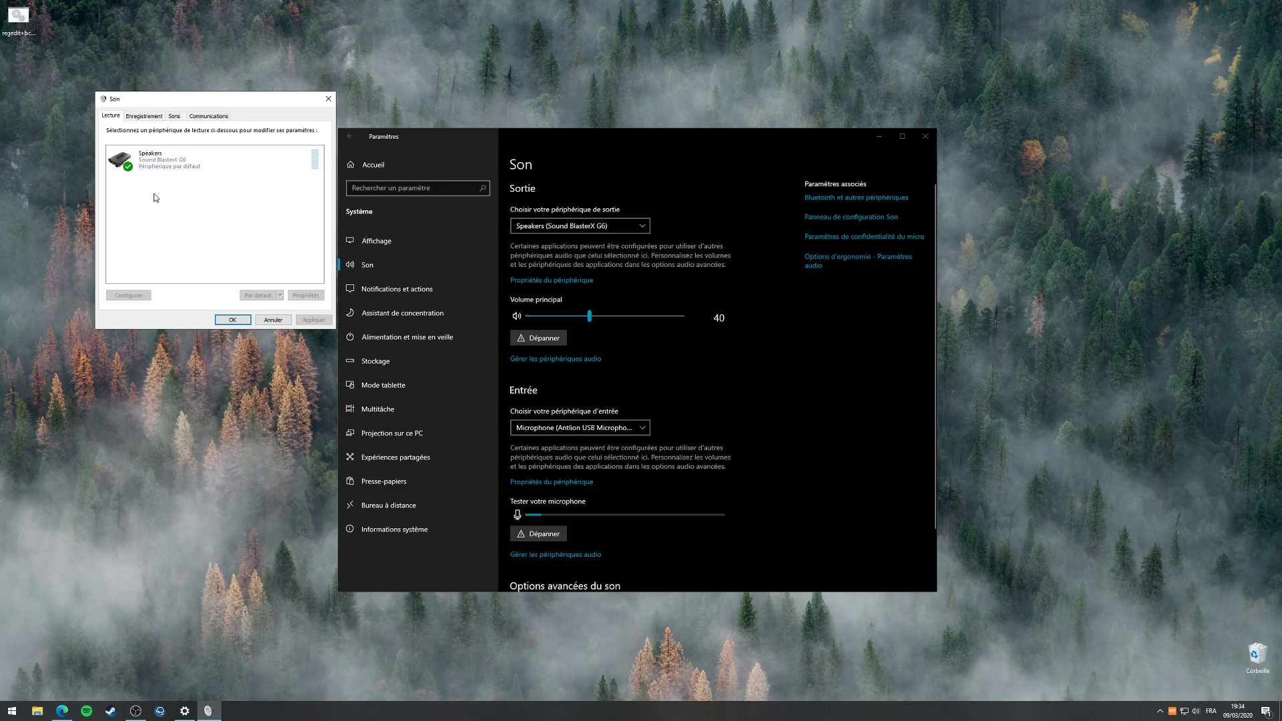
click(144, 116)
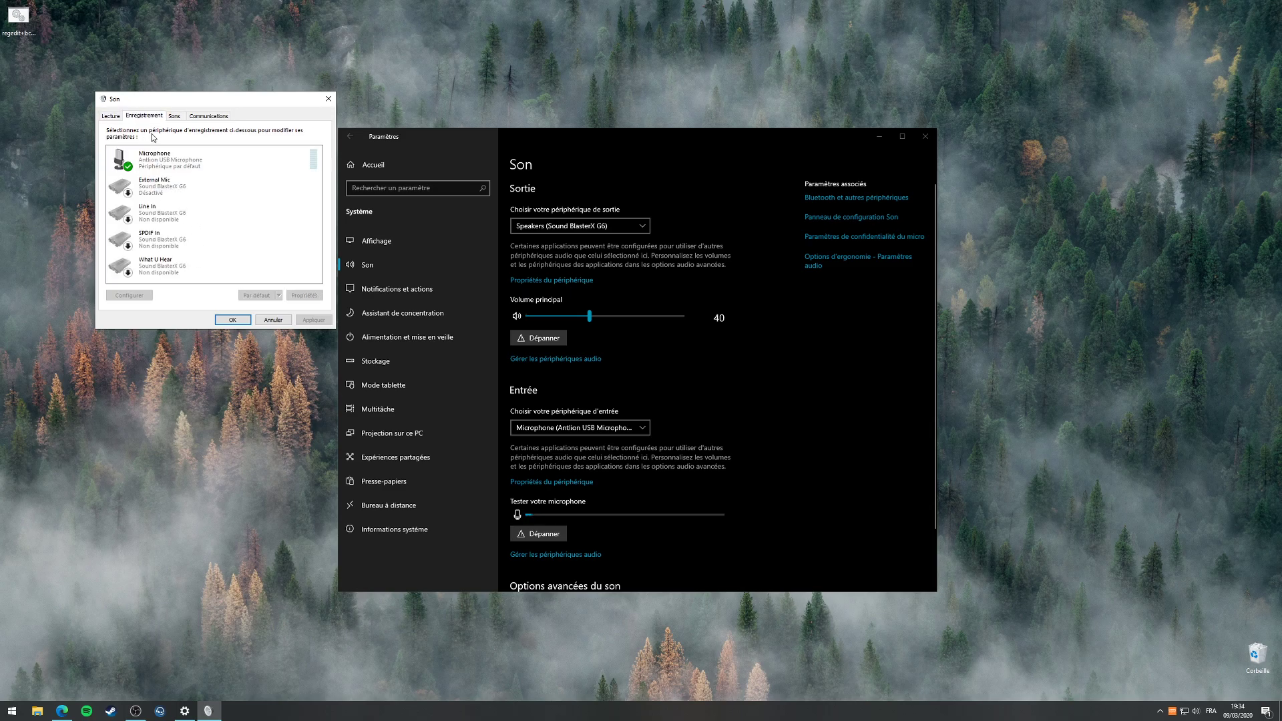
right_click(158, 207)
key(Escape)
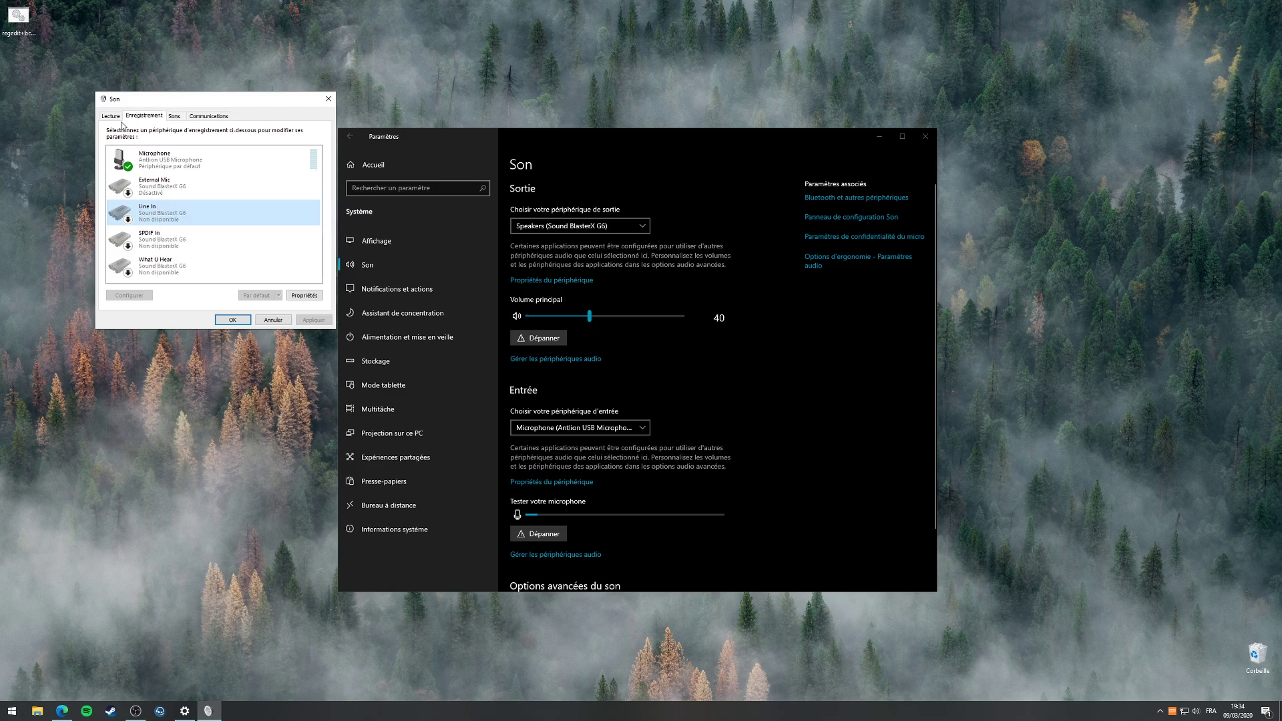
Examine the levels, advanced format and spatial sound properties of the Speakers playback device, then close its properties.
click(110, 117)
click(164, 165)
right_click(163, 165)
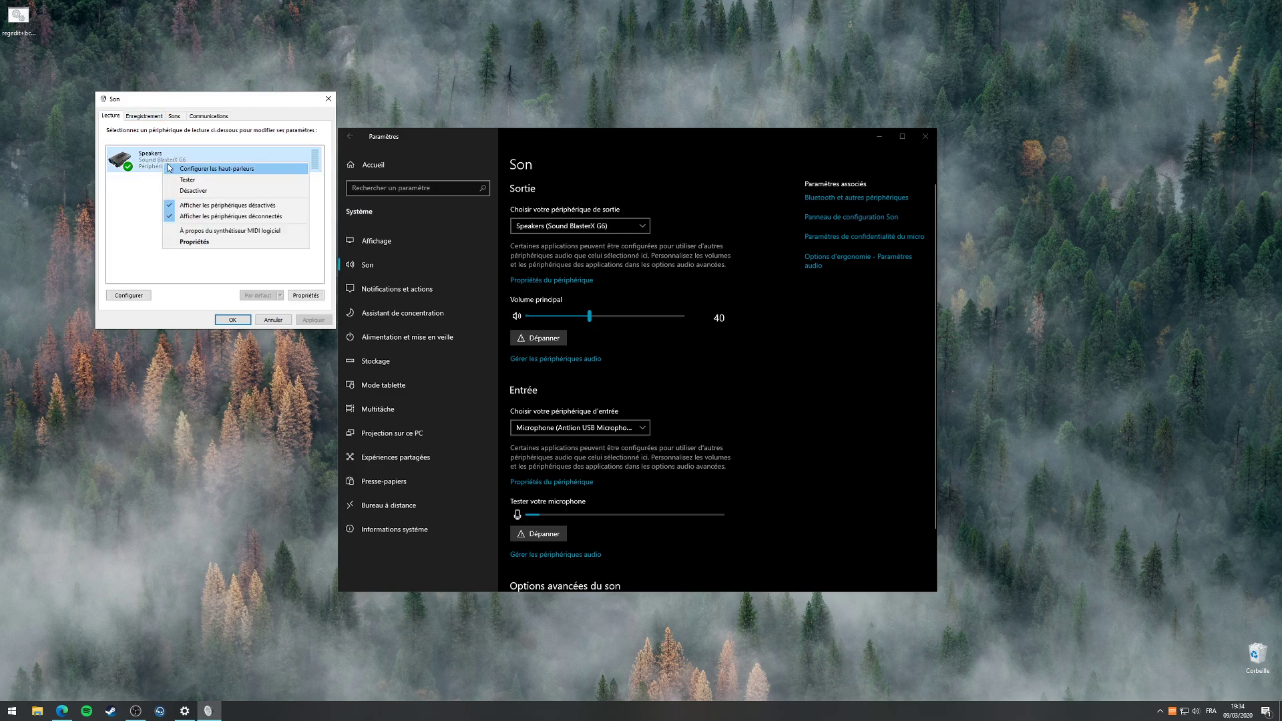
click(201, 242)
click(153, 155)
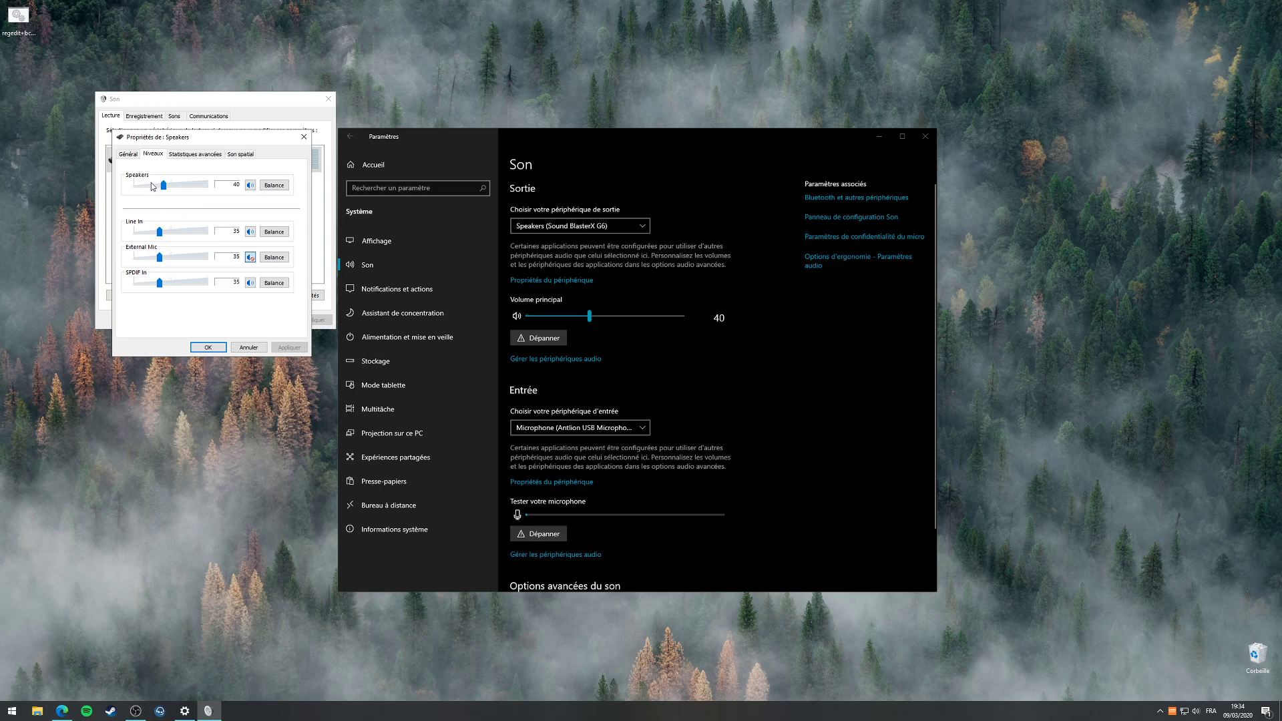
click(196, 154)
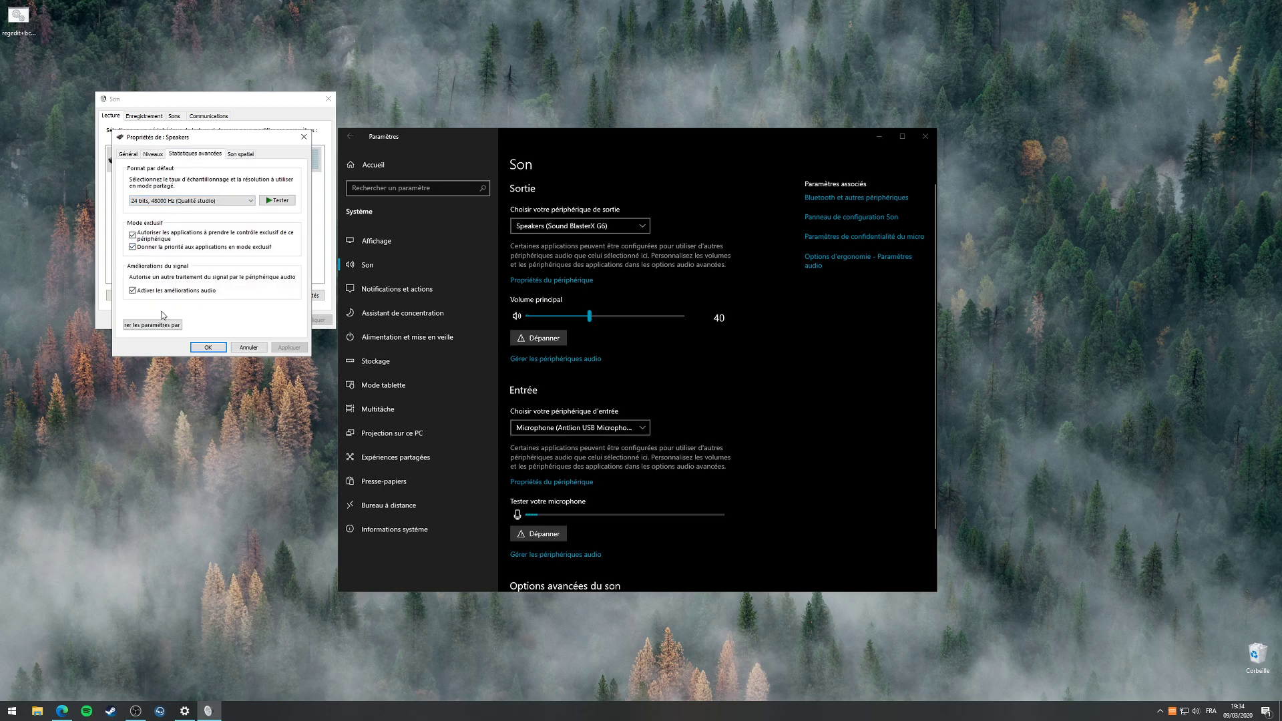
click(244, 157)
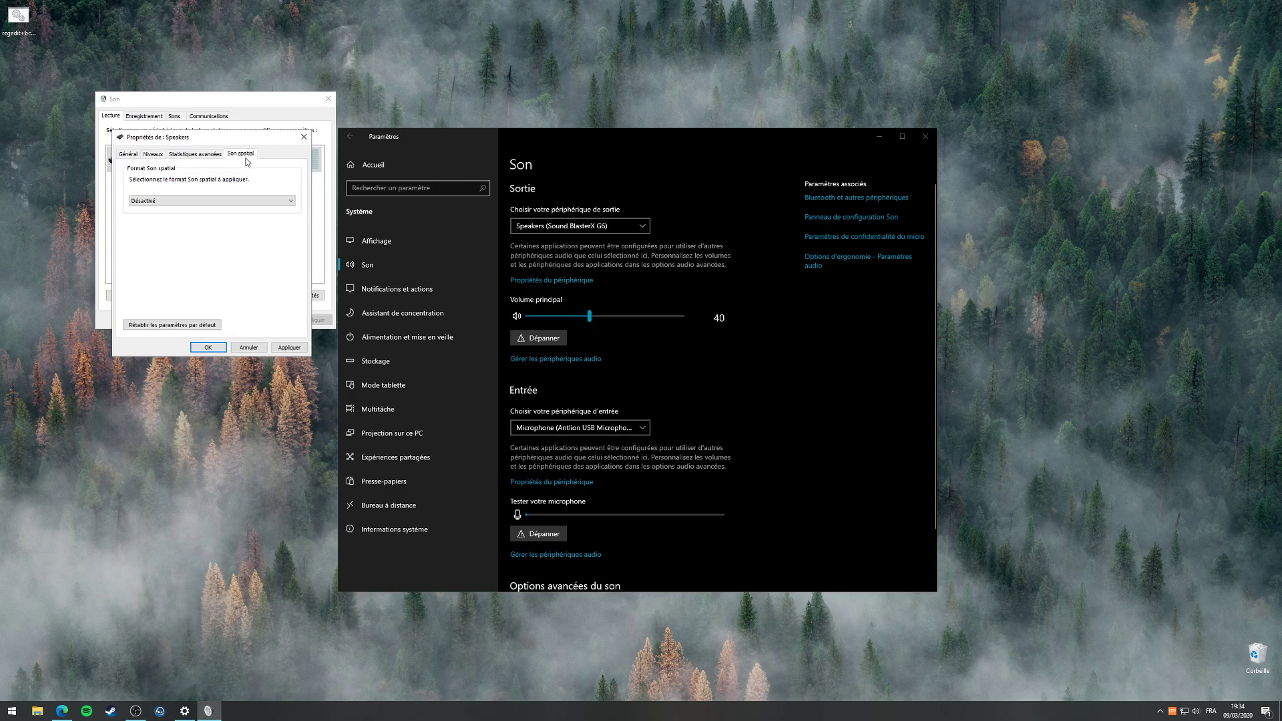
click(199, 157)
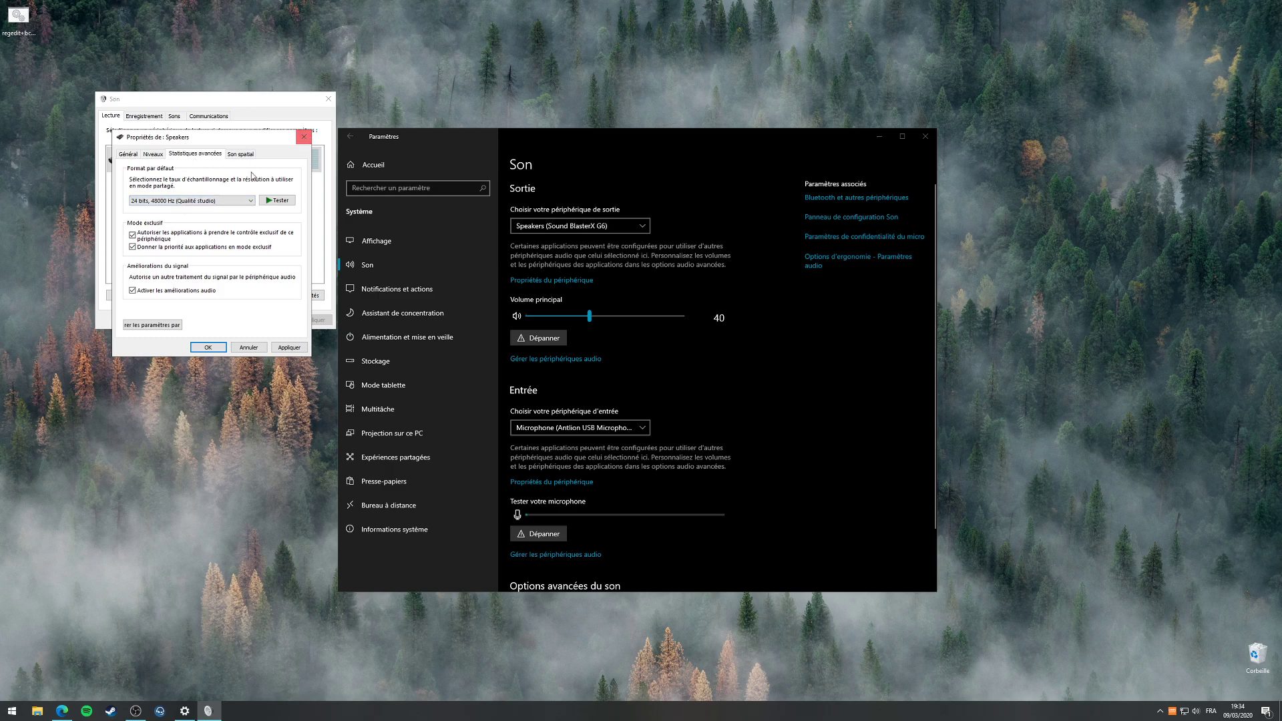
click(304, 136)
Examine the level and advanced properties of the default Microphone recording device, then close its properties.
click(154, 117)
right_click(157, 175)
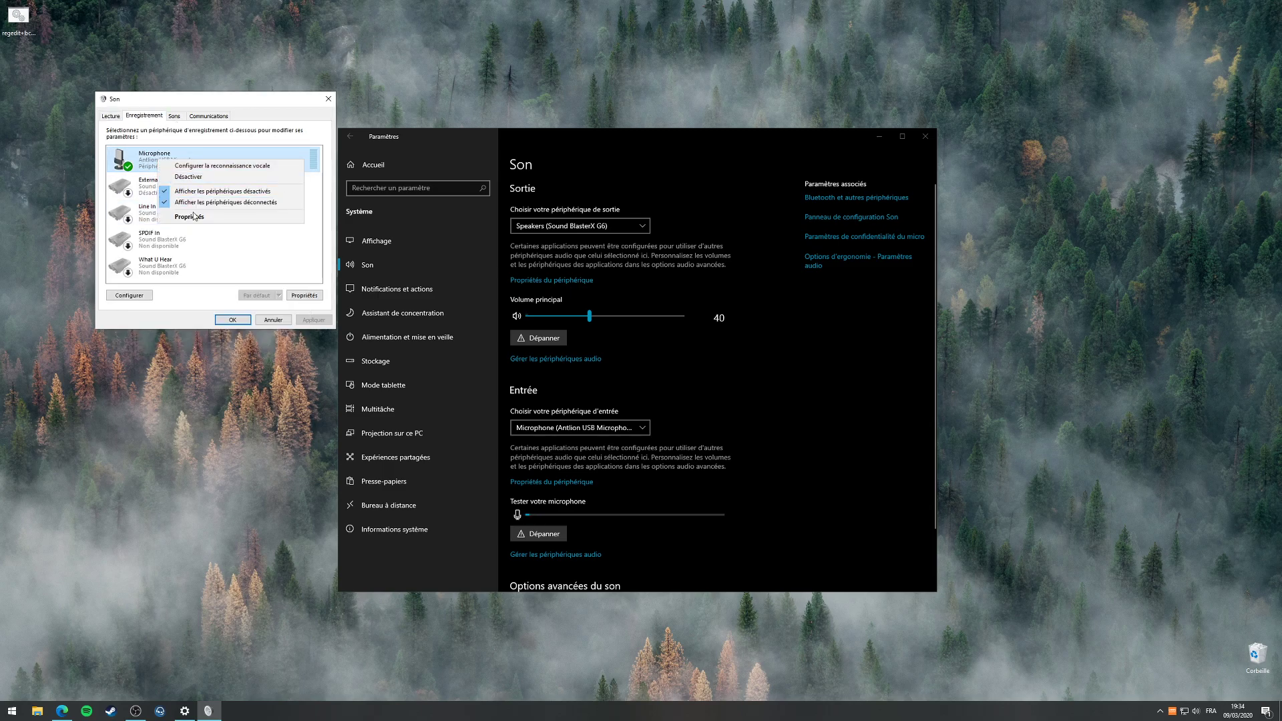
click(187, 217)
click(178, 154)
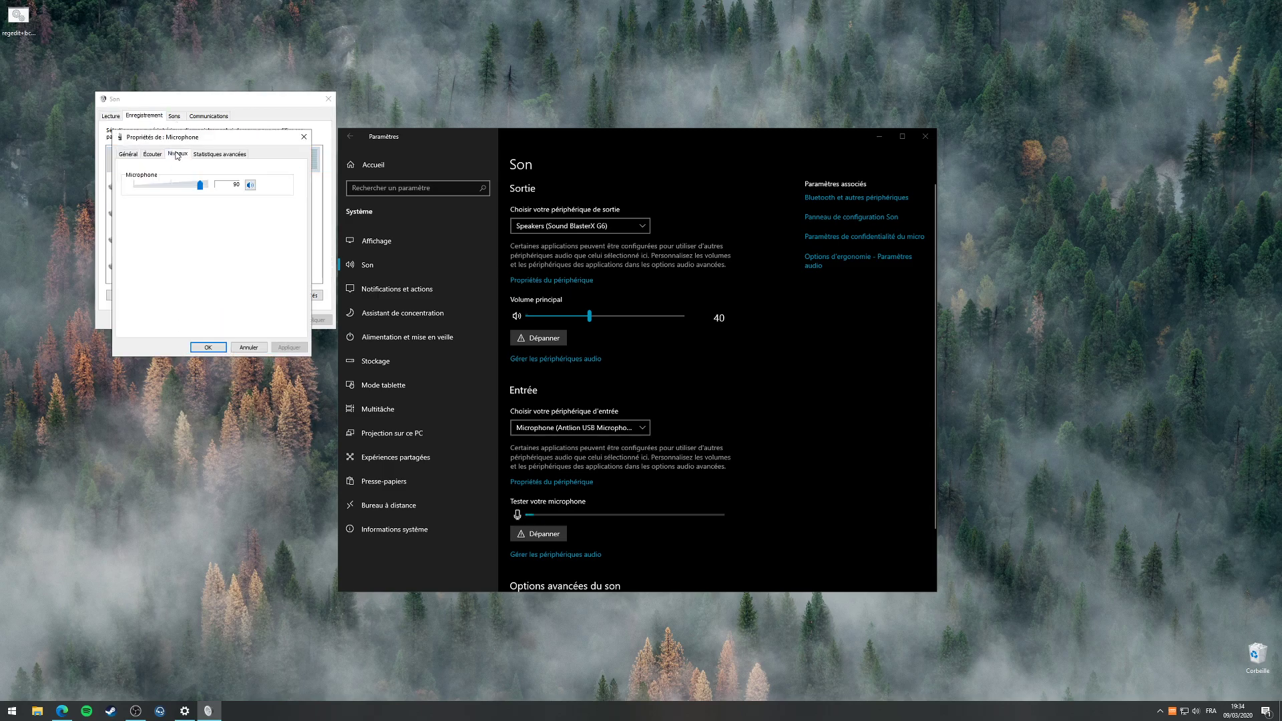
click(212, 155)
click(304, 137)
Have Windows use "Ne rien faire" when it detects communications, and accept the Sound dialog.
click(209, 116)
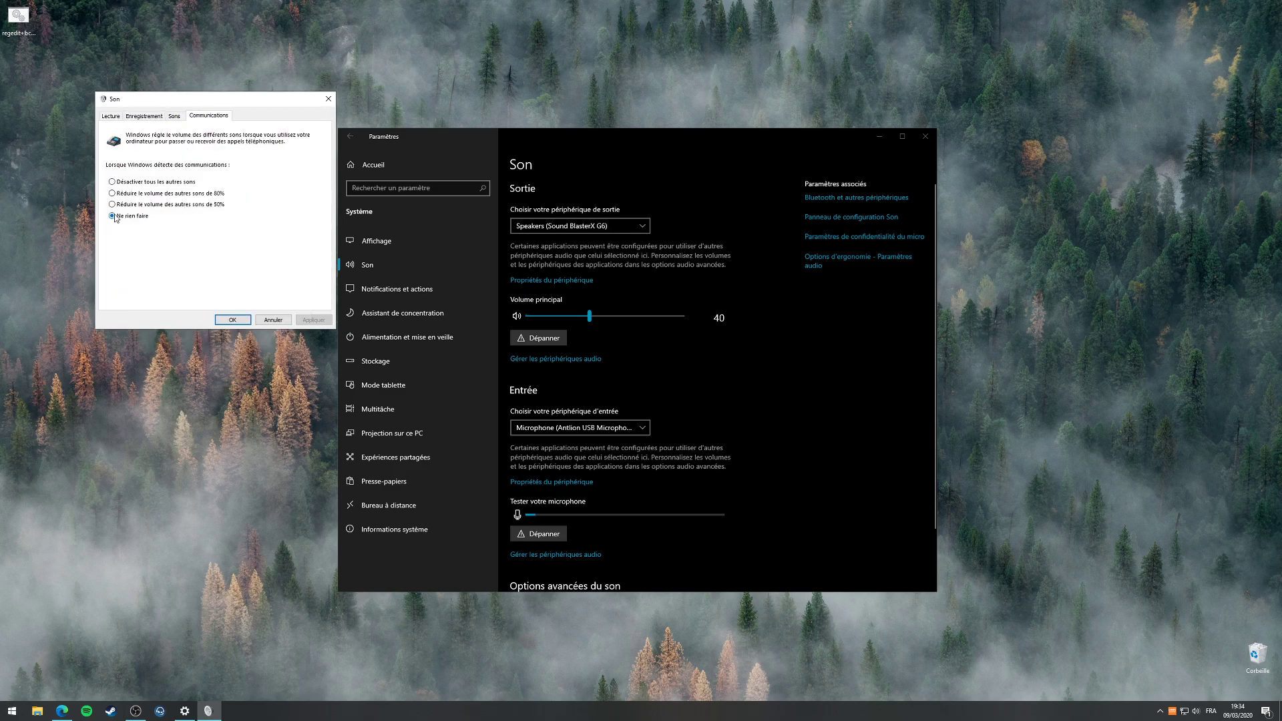
drag(241, 100, 241, 196)
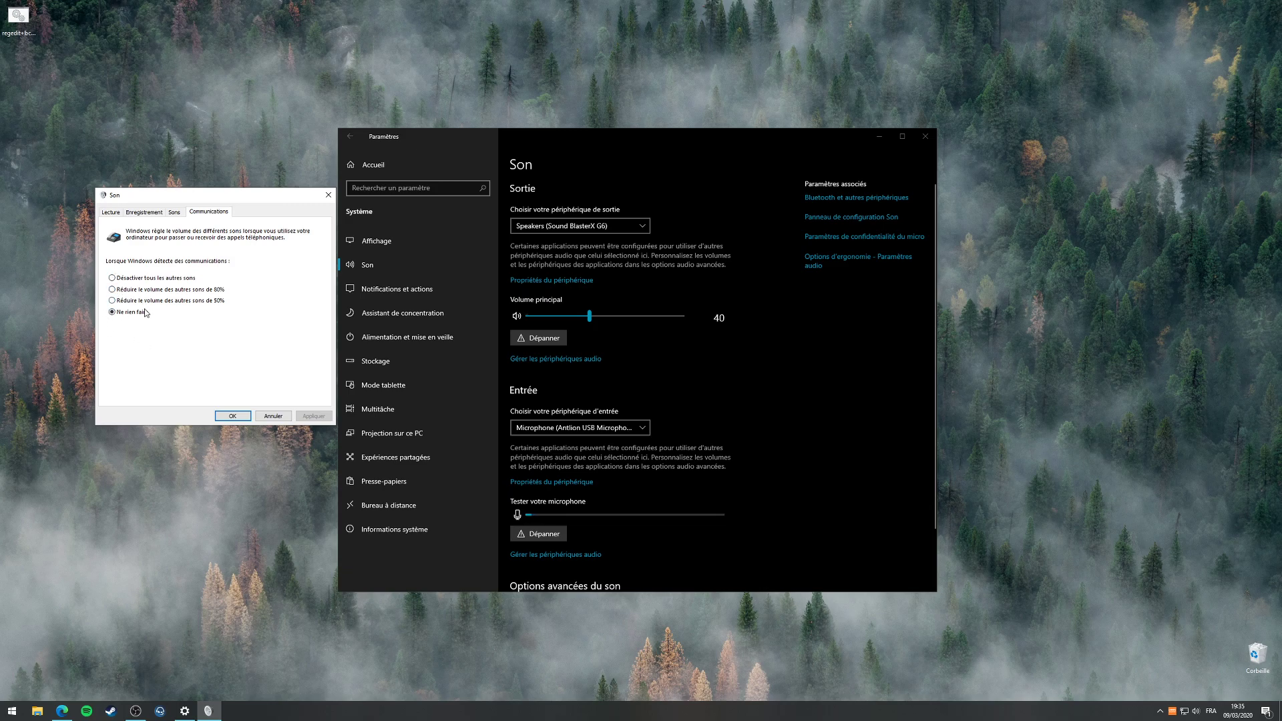
click(233, 417)
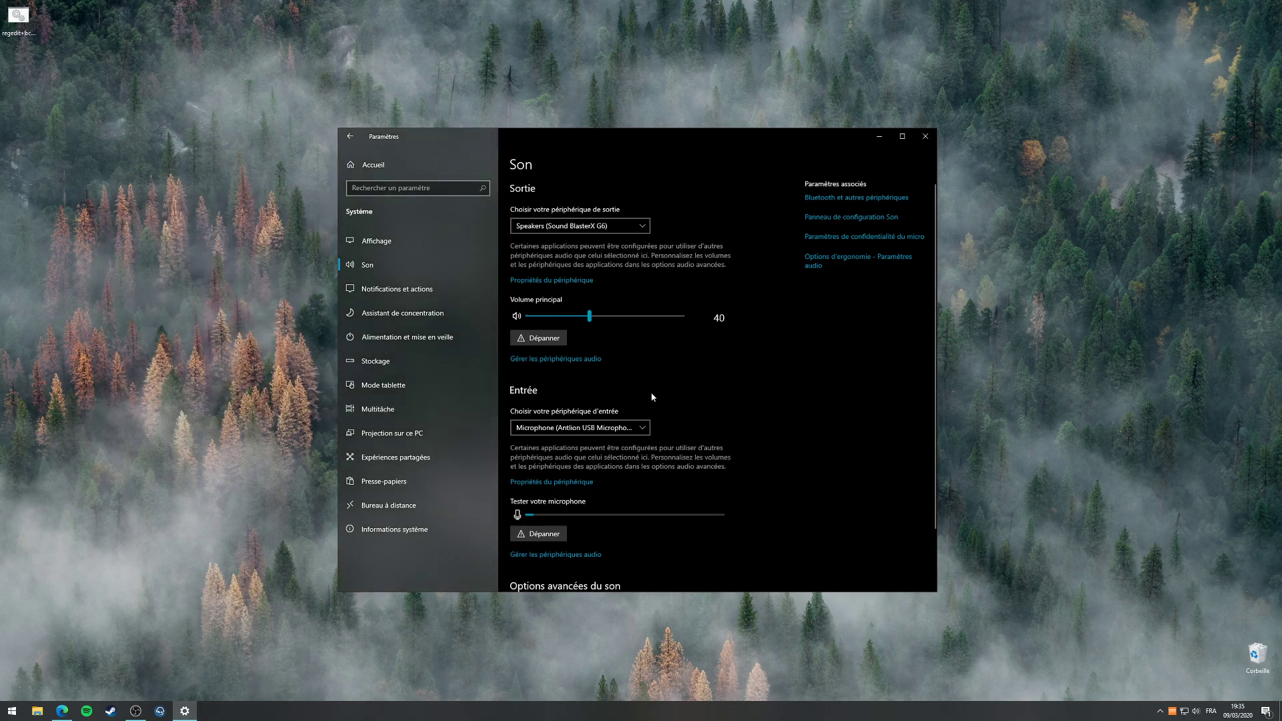
scroll(652, 398, down, 2)
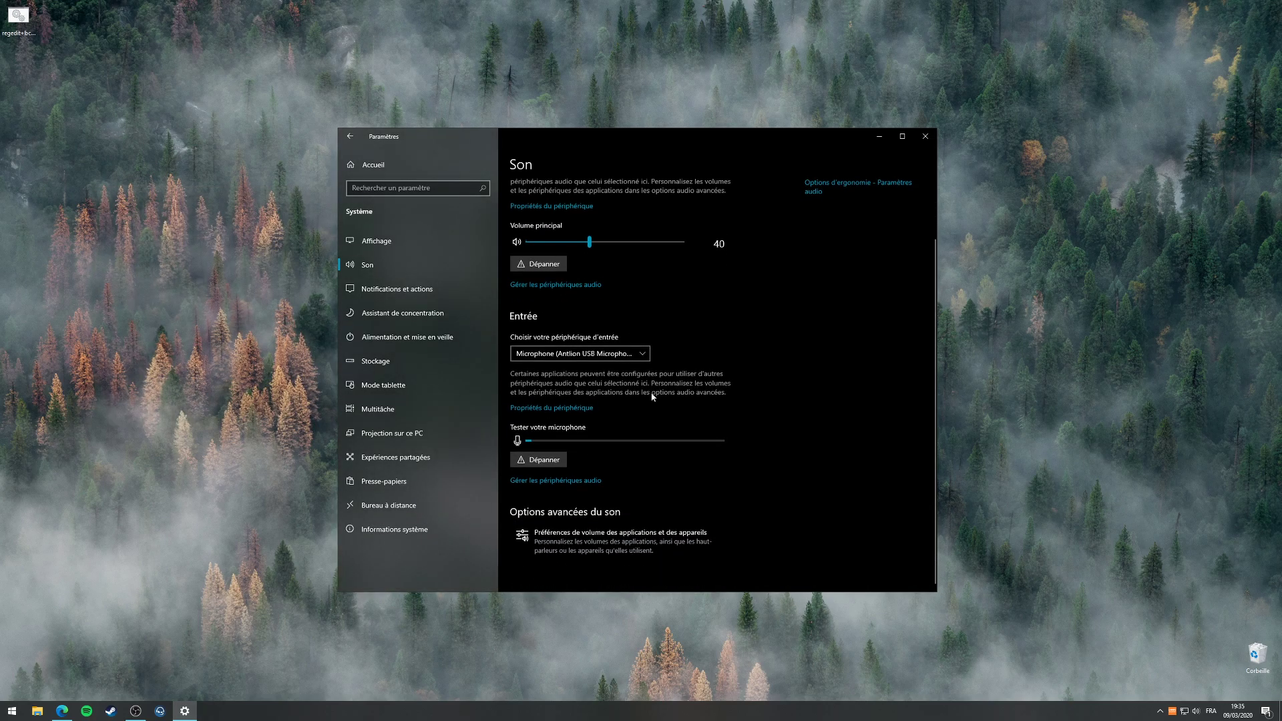
scroll(754, 327, up, 2)
scroll(755, 327, down, 2)
Examine the "Notifications et actions" settings and the notifications waiting in the action center.
click(415, 318)
click(402, 293)
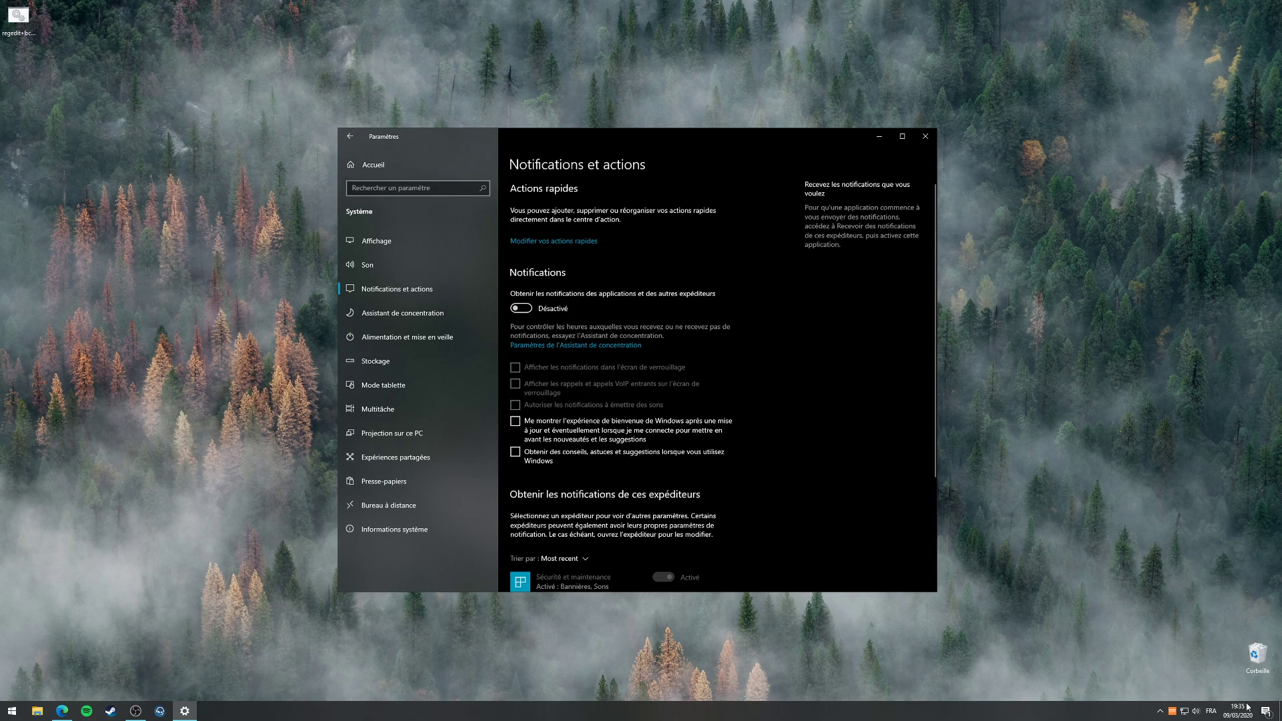
click(1266, 712)
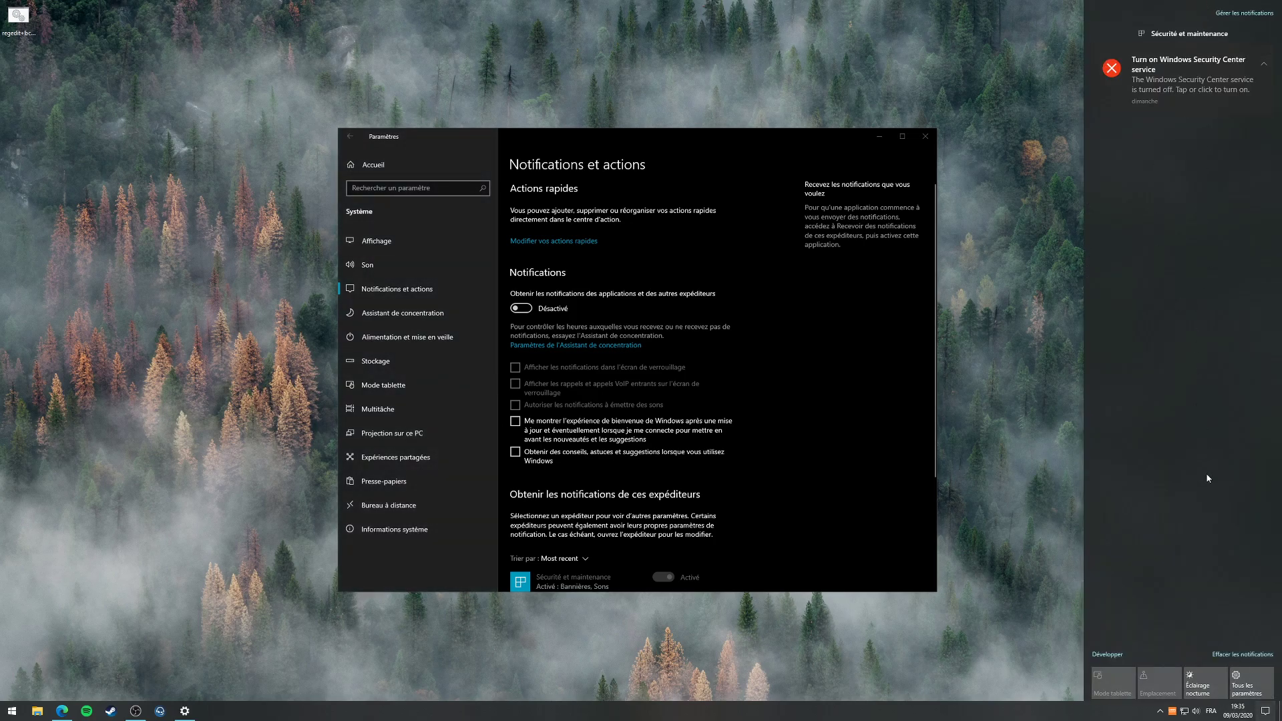
click(1047, 563)
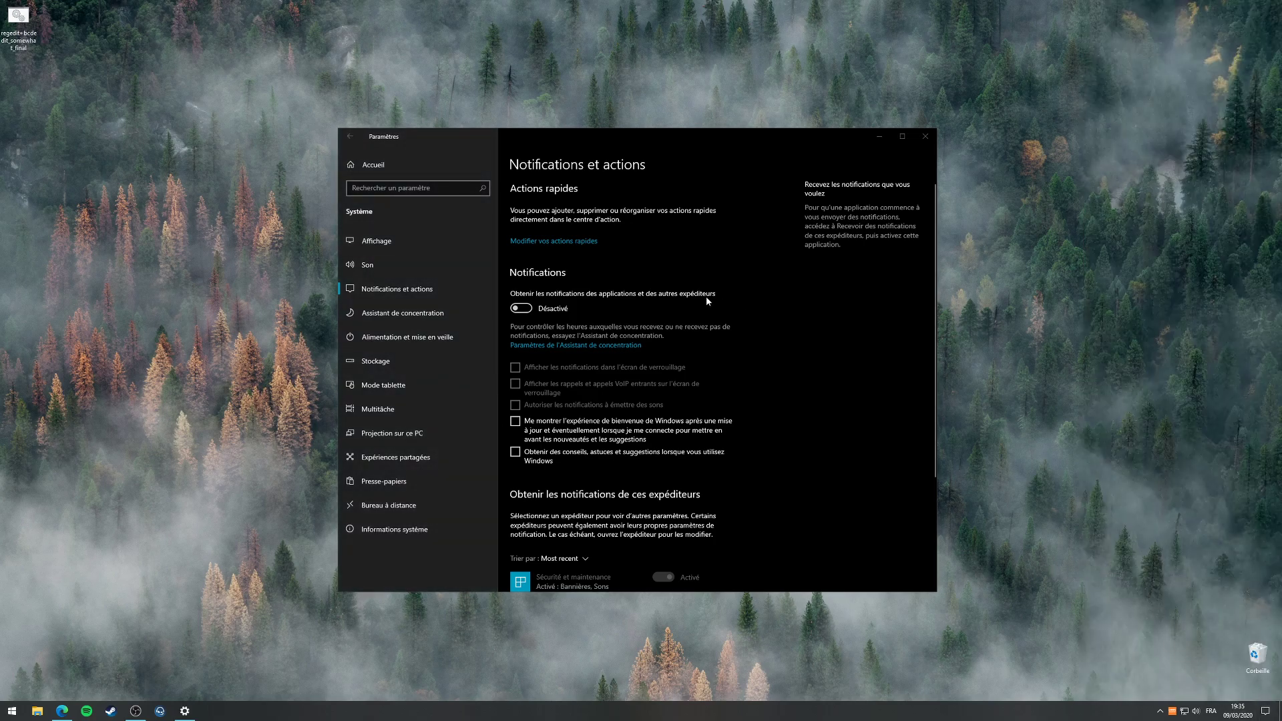
scroll(712, 278, down, 3)
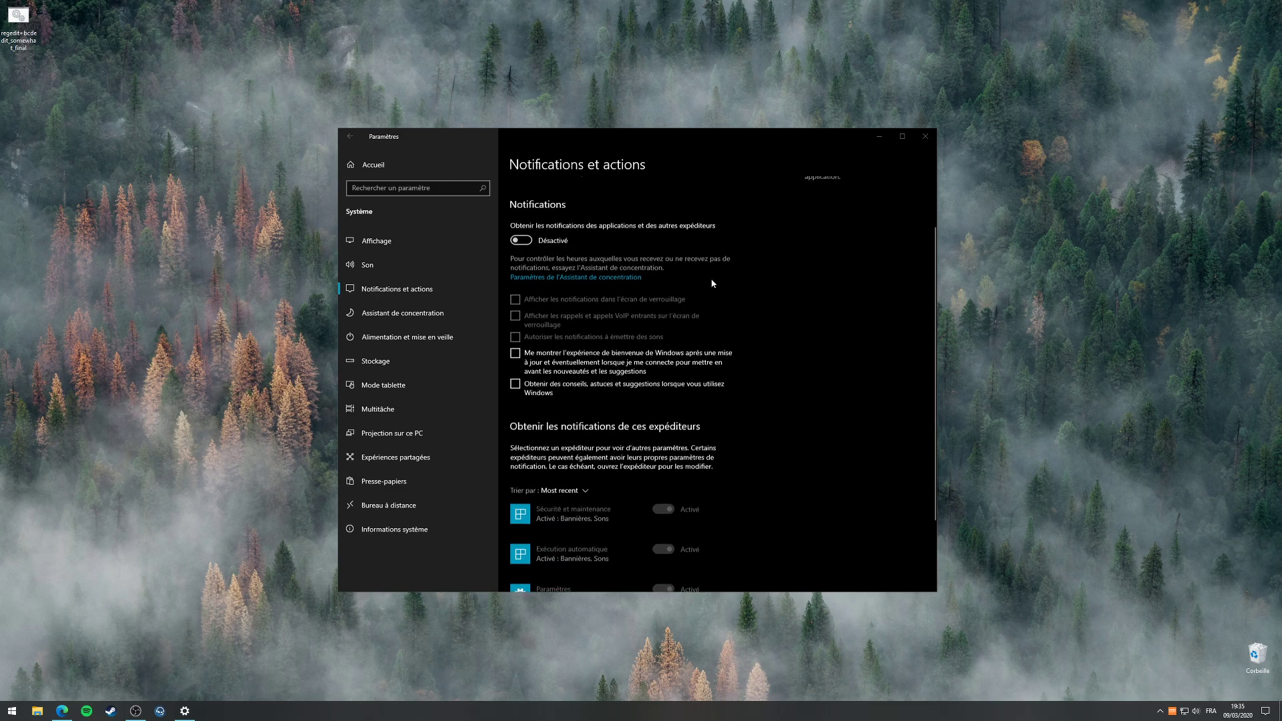
scroll(725, 339, up, 3)
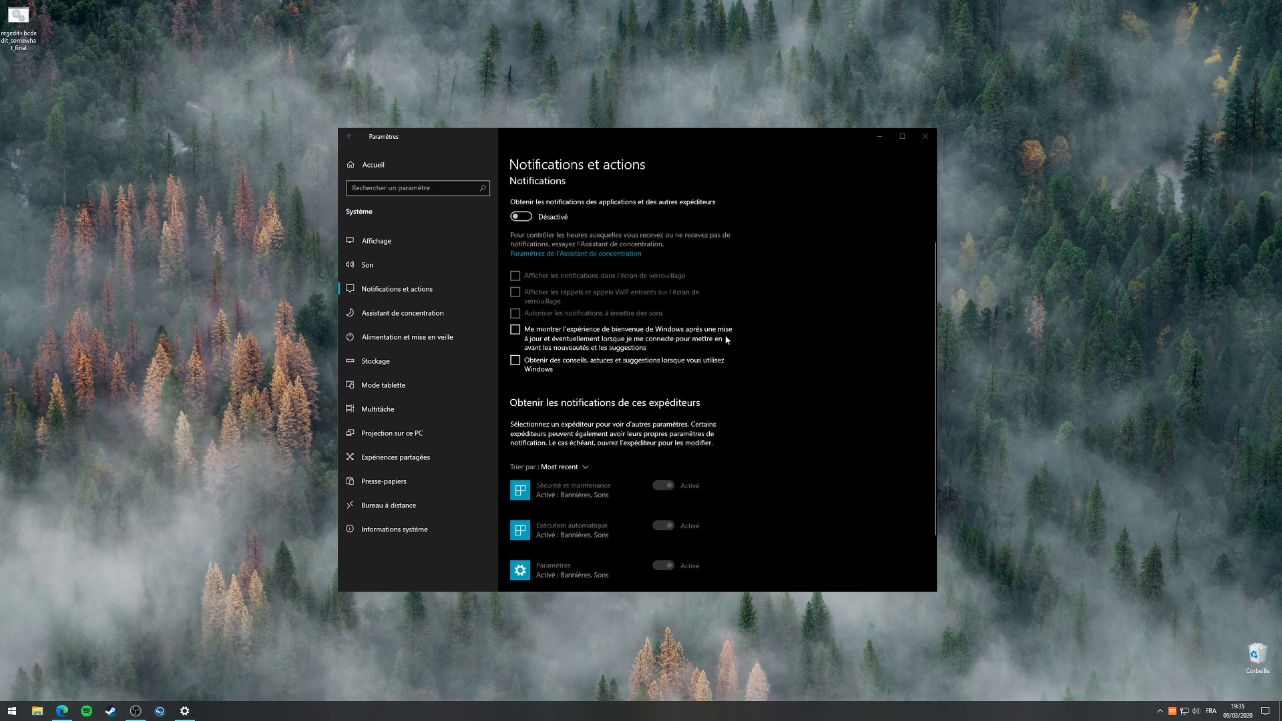
In "Assistant de concentration", try the automatic rules "Pendant ces périodes" and "Lorsque je duplique mon écran", then switch them back off.
click(390, 314)
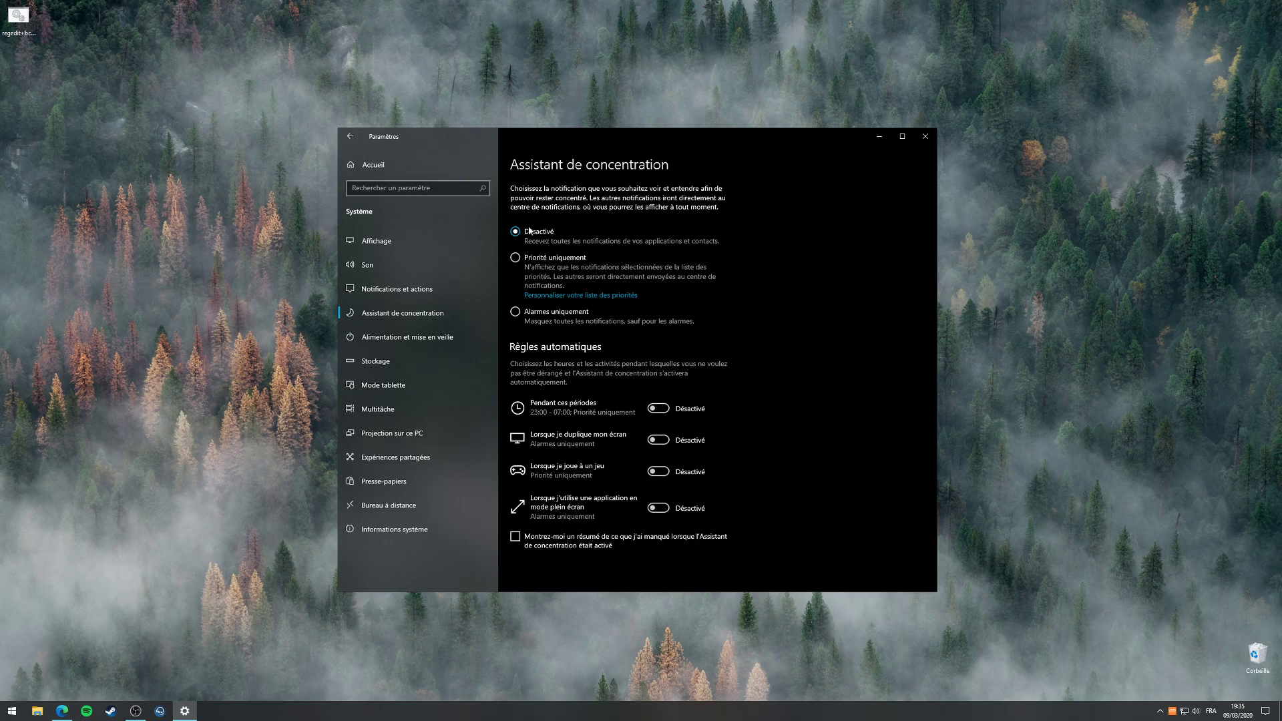
click(662, 408)
click(659, 440)
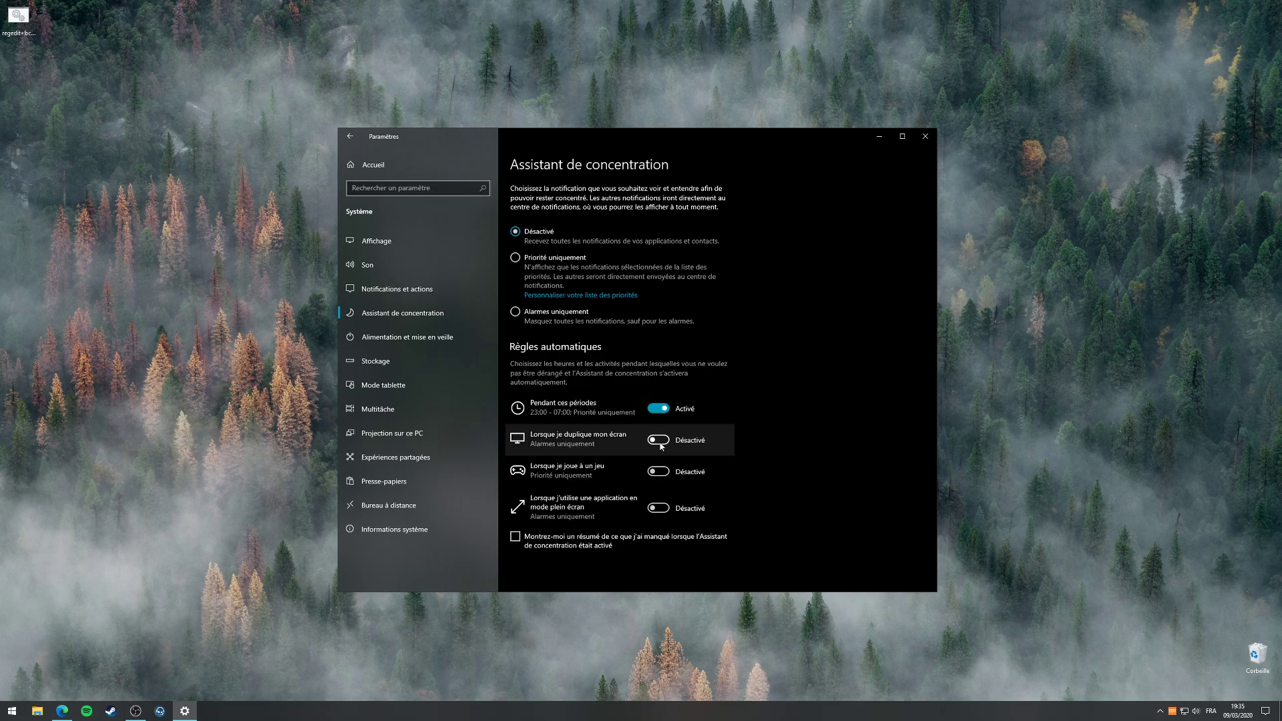
click(658, 440)
click(660, 408)
Open the additional power settings from "Alimentation et mise en veille", examine the favorite and additional power plans, and close them.
click(444, 337)
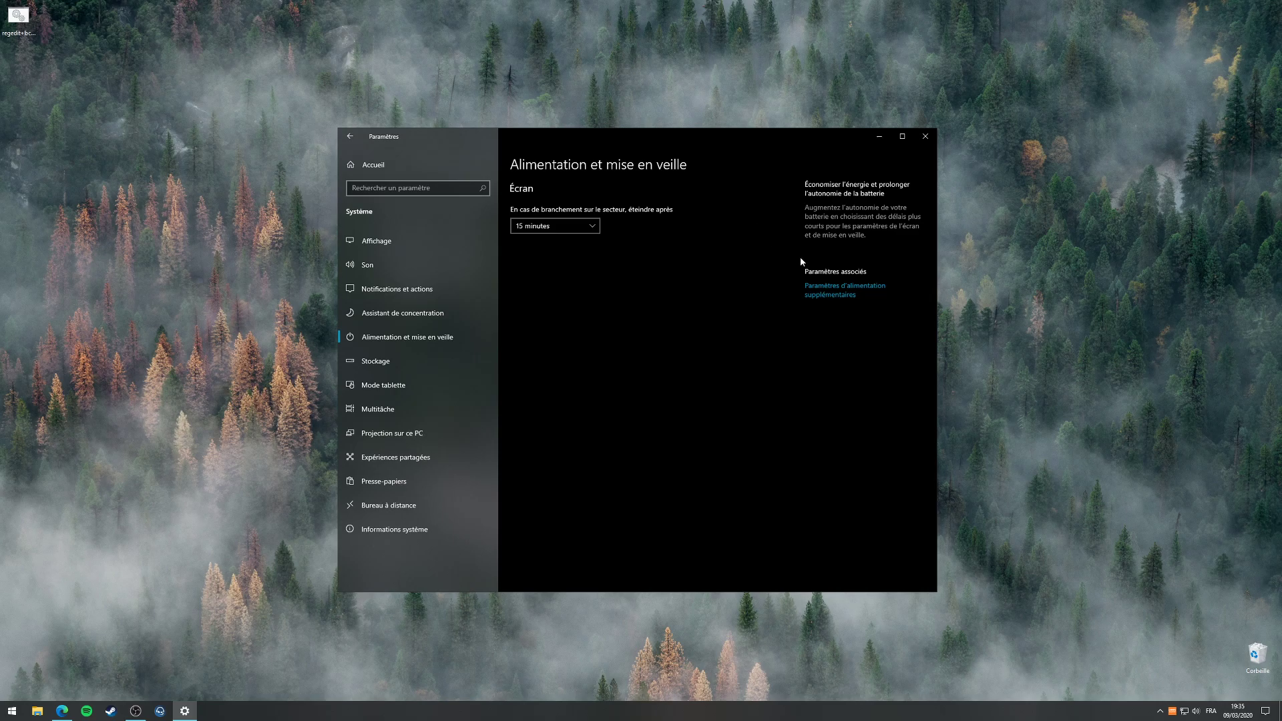
click(826, 289)
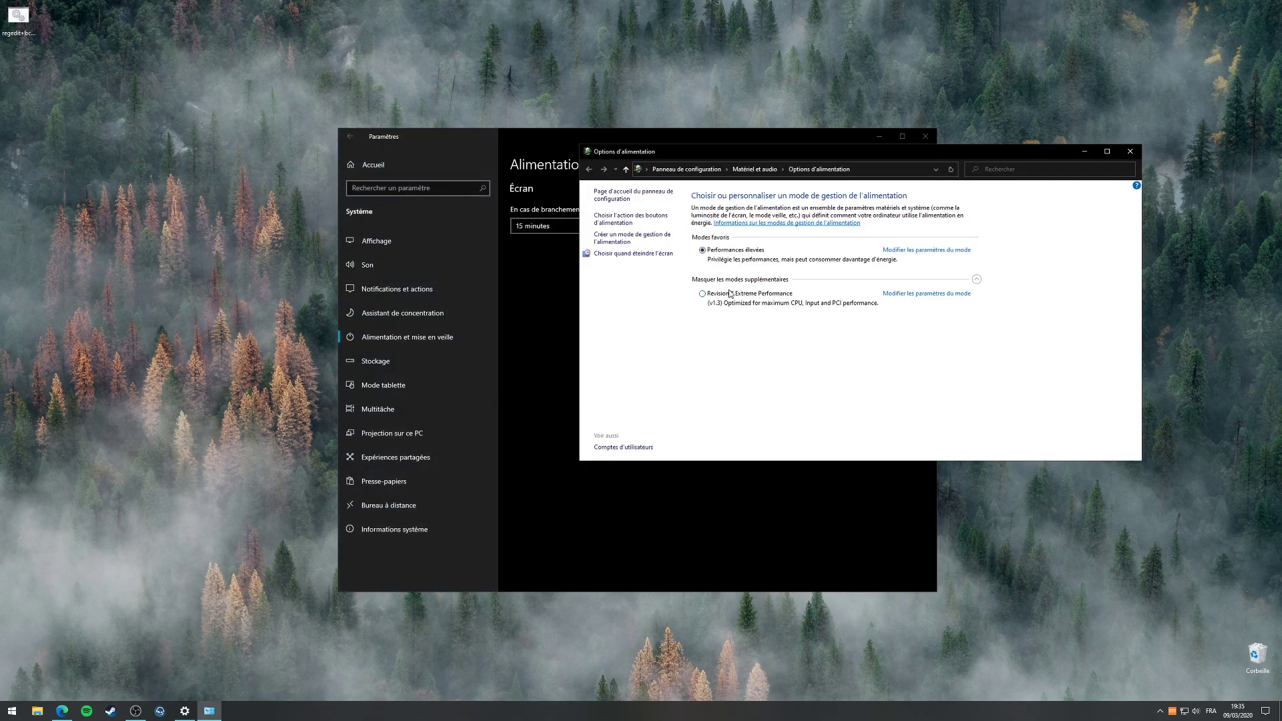
click(976, 279)
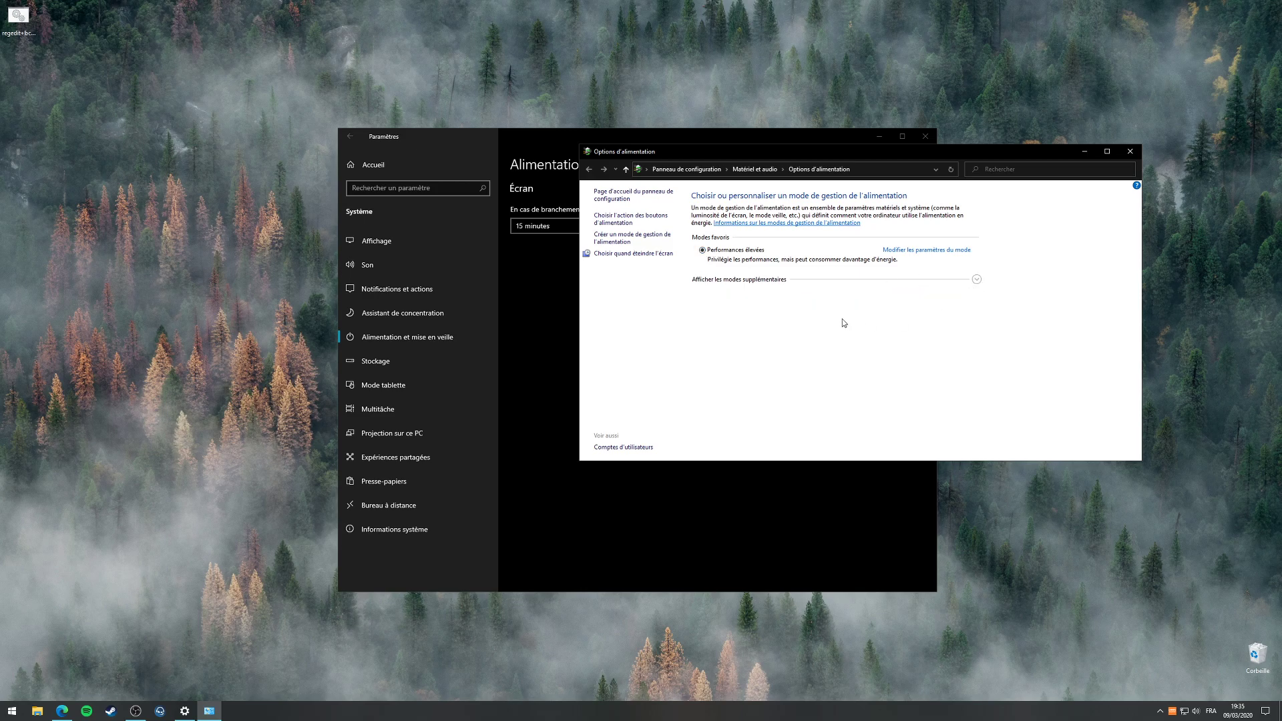
click(978, 279)
click(1130, 151)
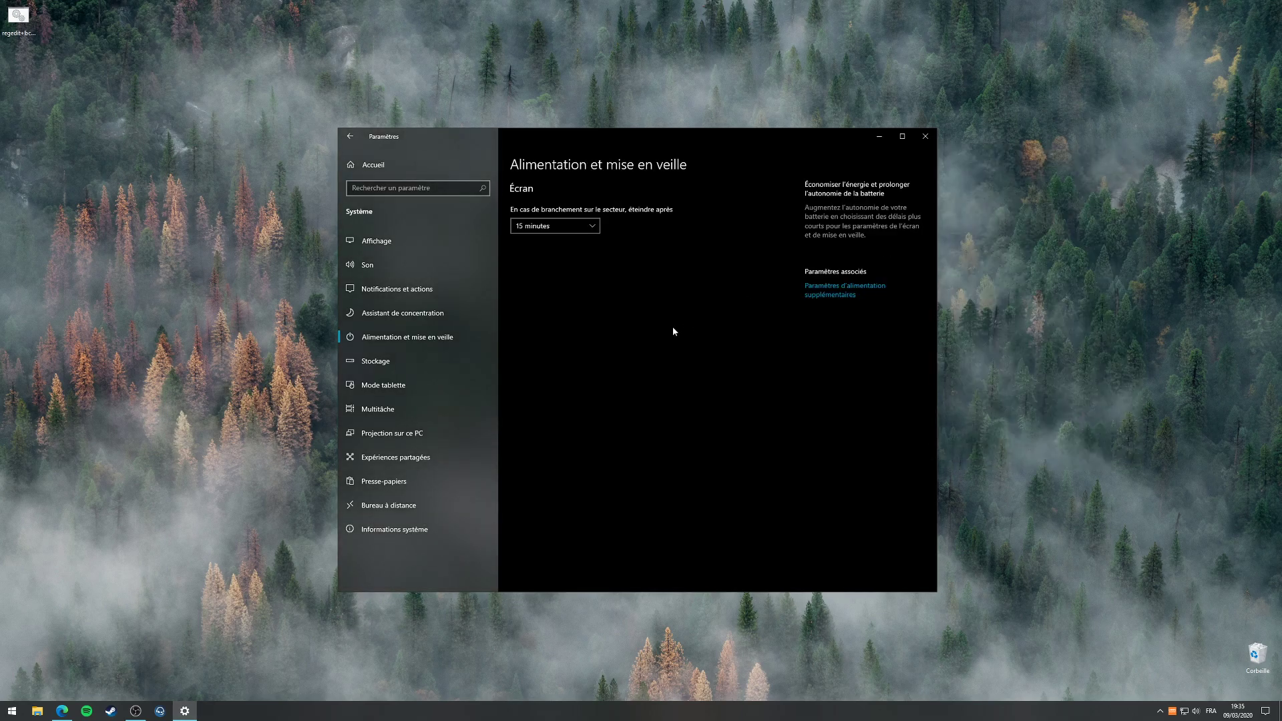
Examine the "Stockage", "Mode tablette" and "Multitâche" settings pages.
click(423, 365)
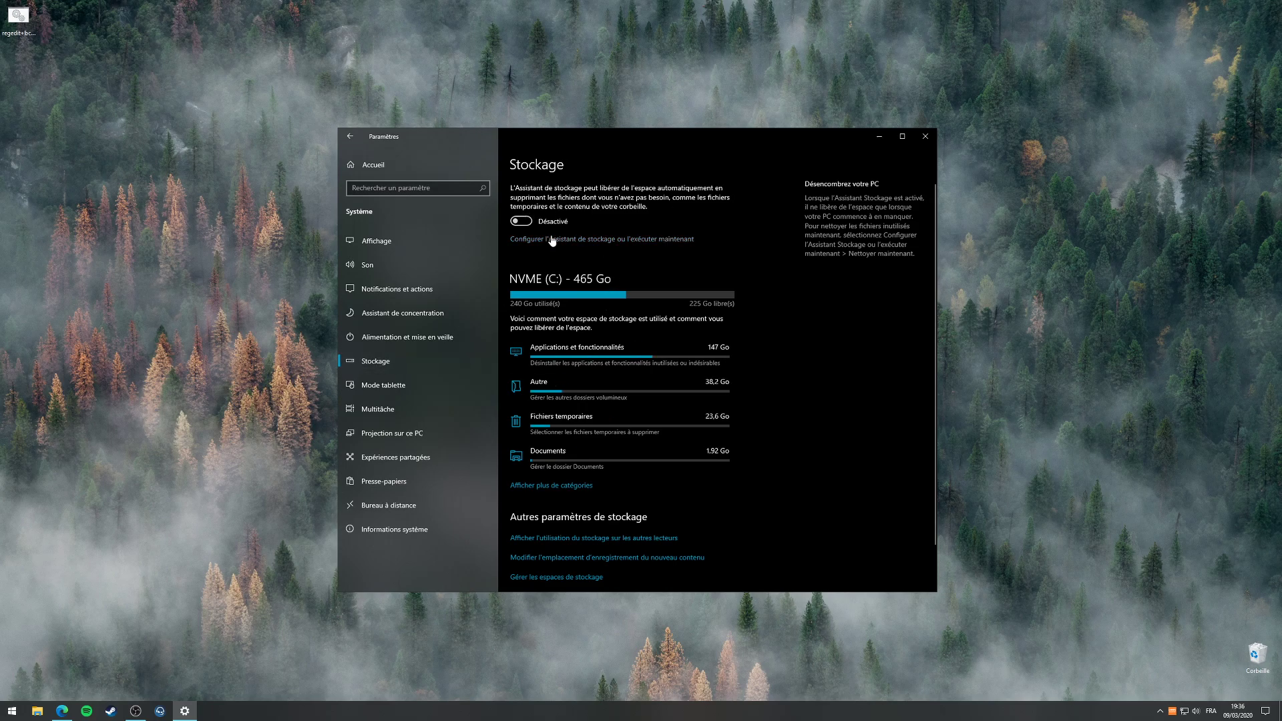
click(409, 387)
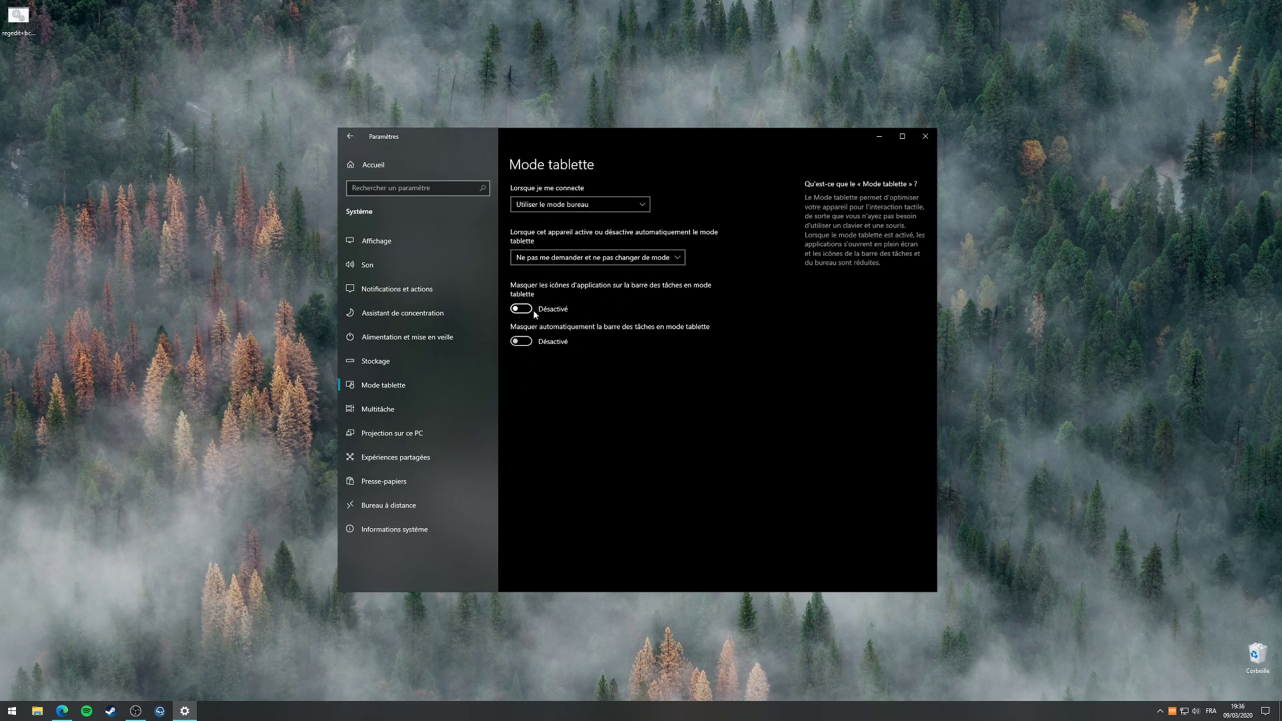
click(438, 404)
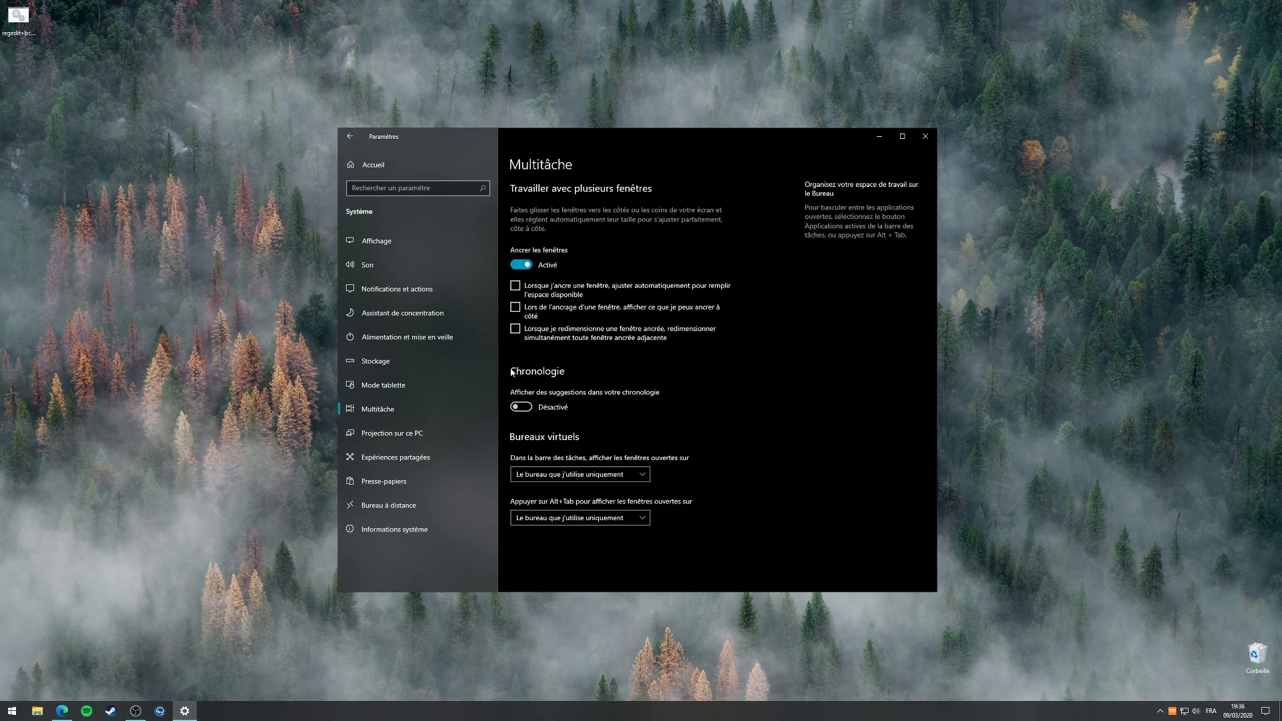
Try window snapping by docking the Settings window to the left half of the desktop, maximizing it, and restoring it to a floating window.
click(9, 712)
click(198, 269)
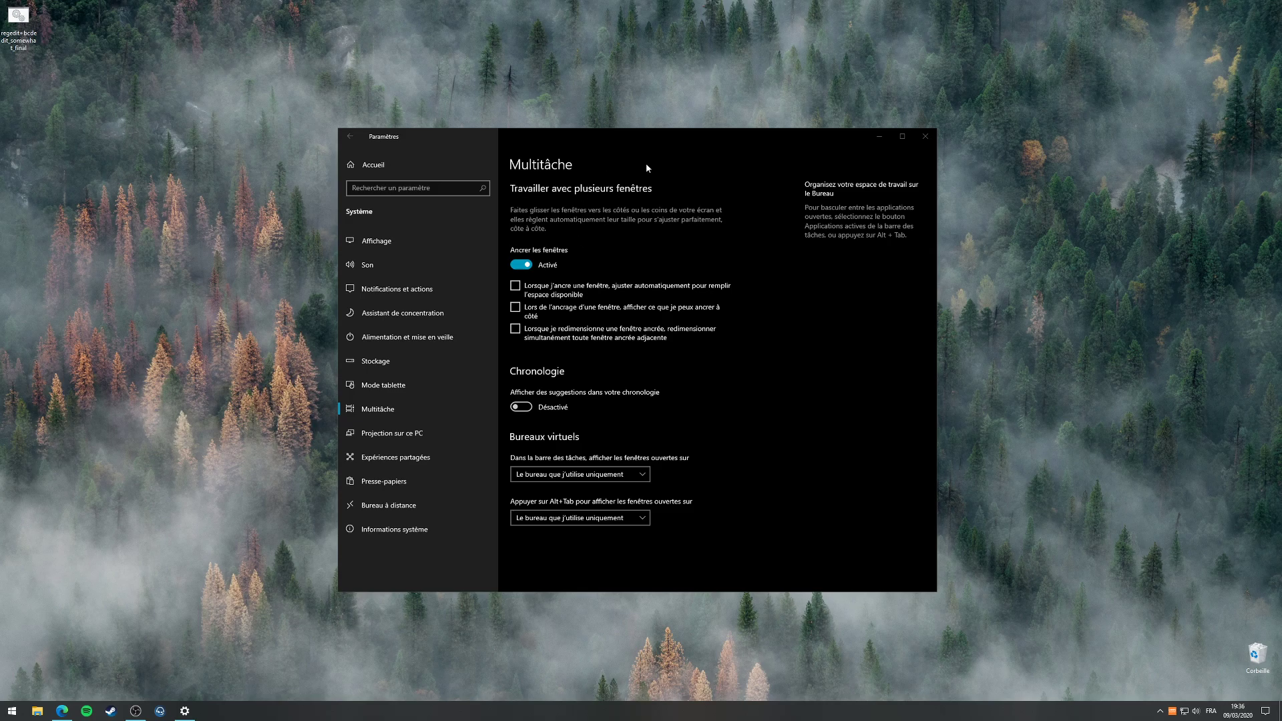
drag(658, 137, 2, 300)
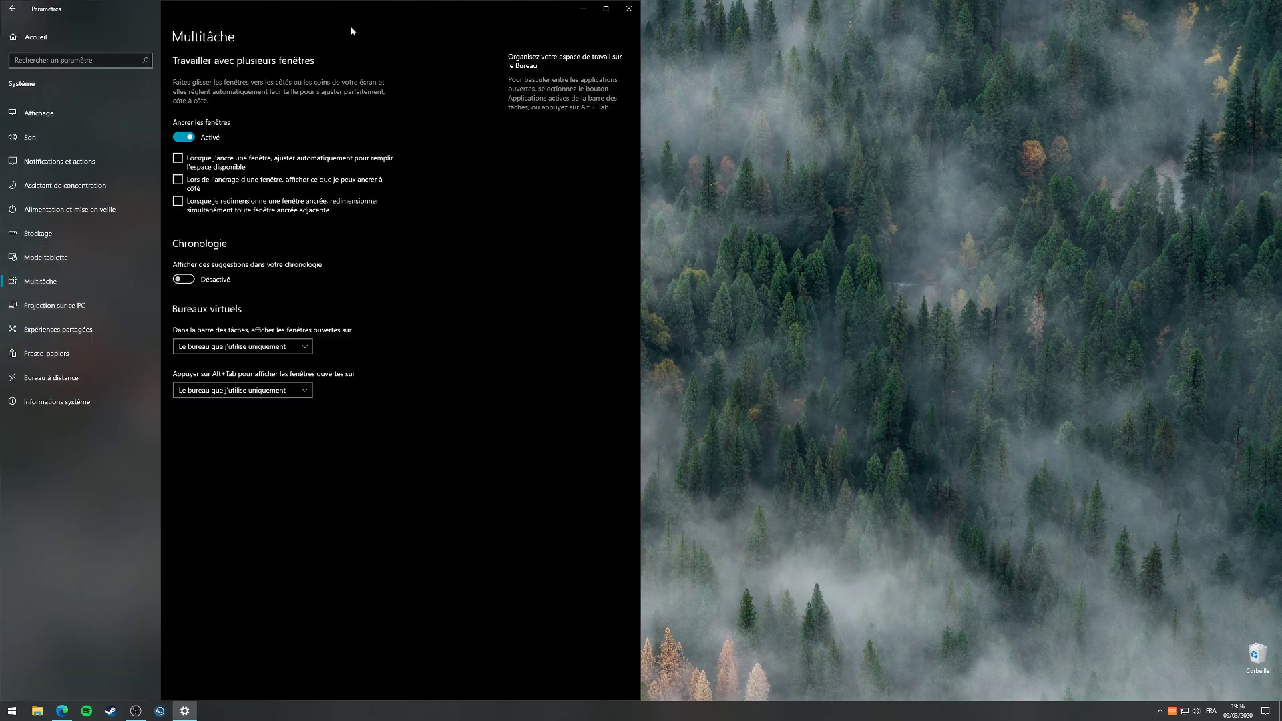
drag(350, 5, 608, 4)
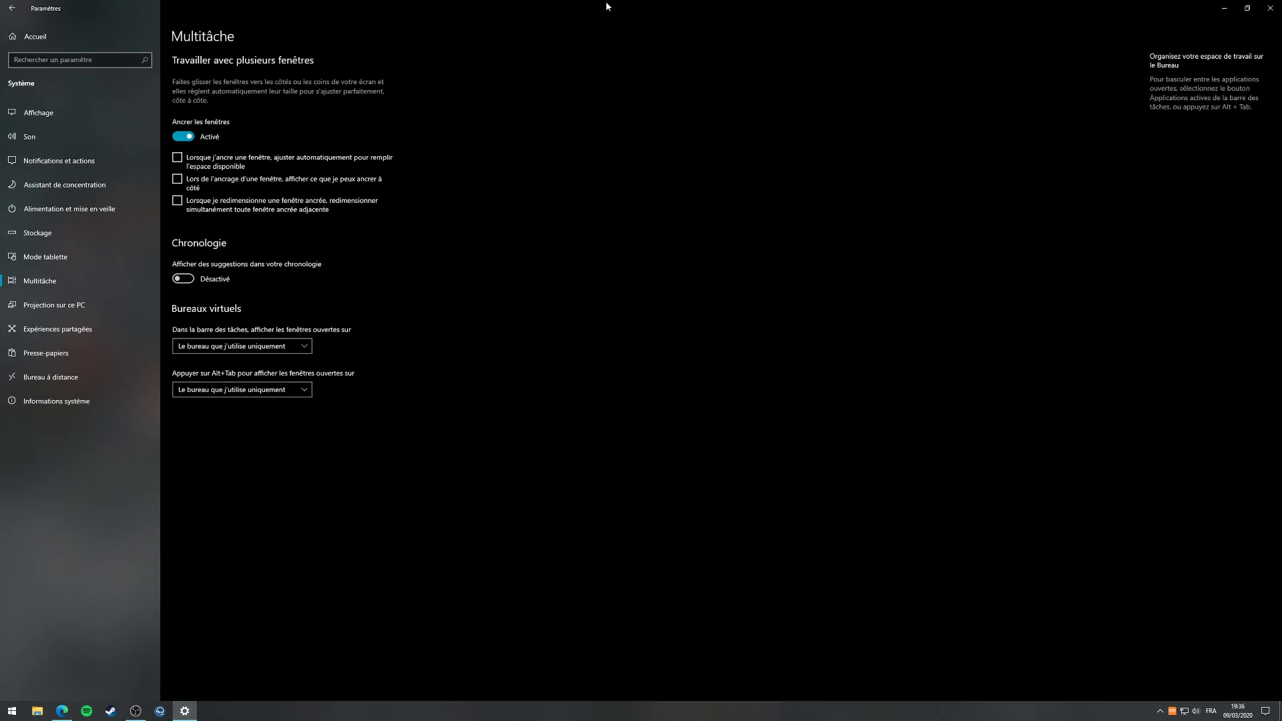
drag(866, 5, 652, 172)
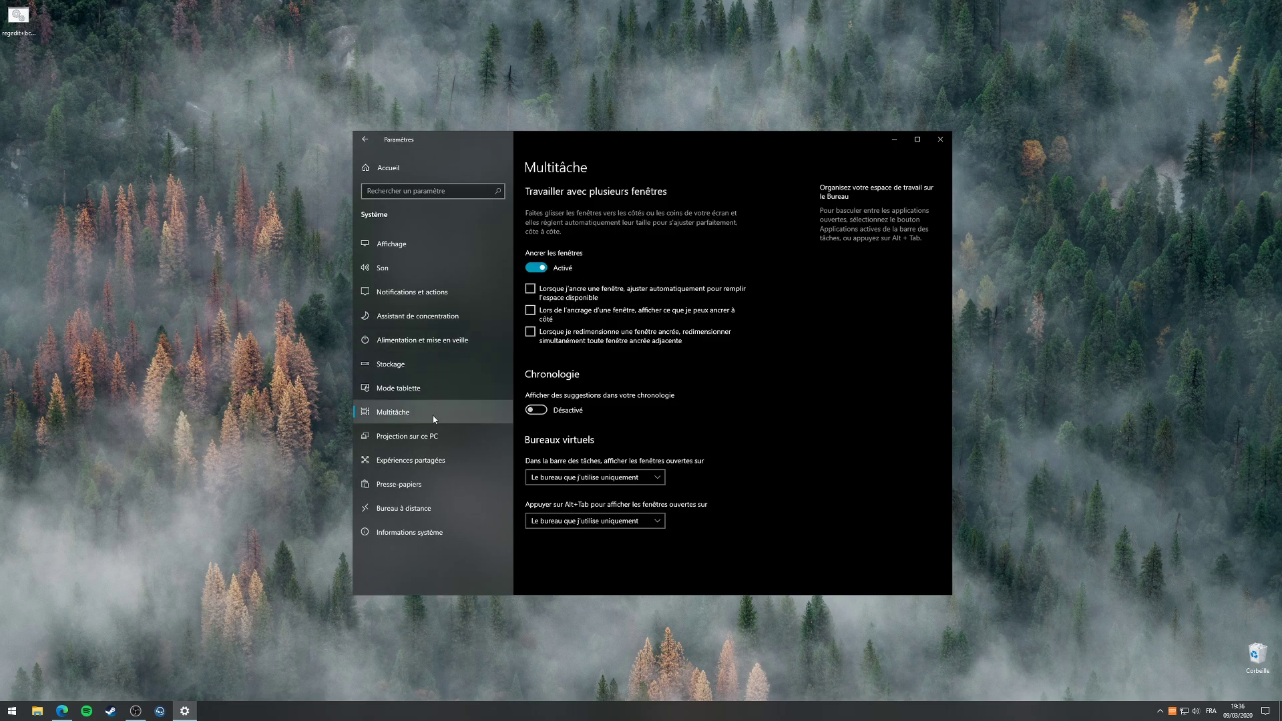
Examine the "Projection sur ce PC", "Expériences partagées", "Presse-papiers", "Bureau à distance" and "Informations système" pages.
click(407, 436)
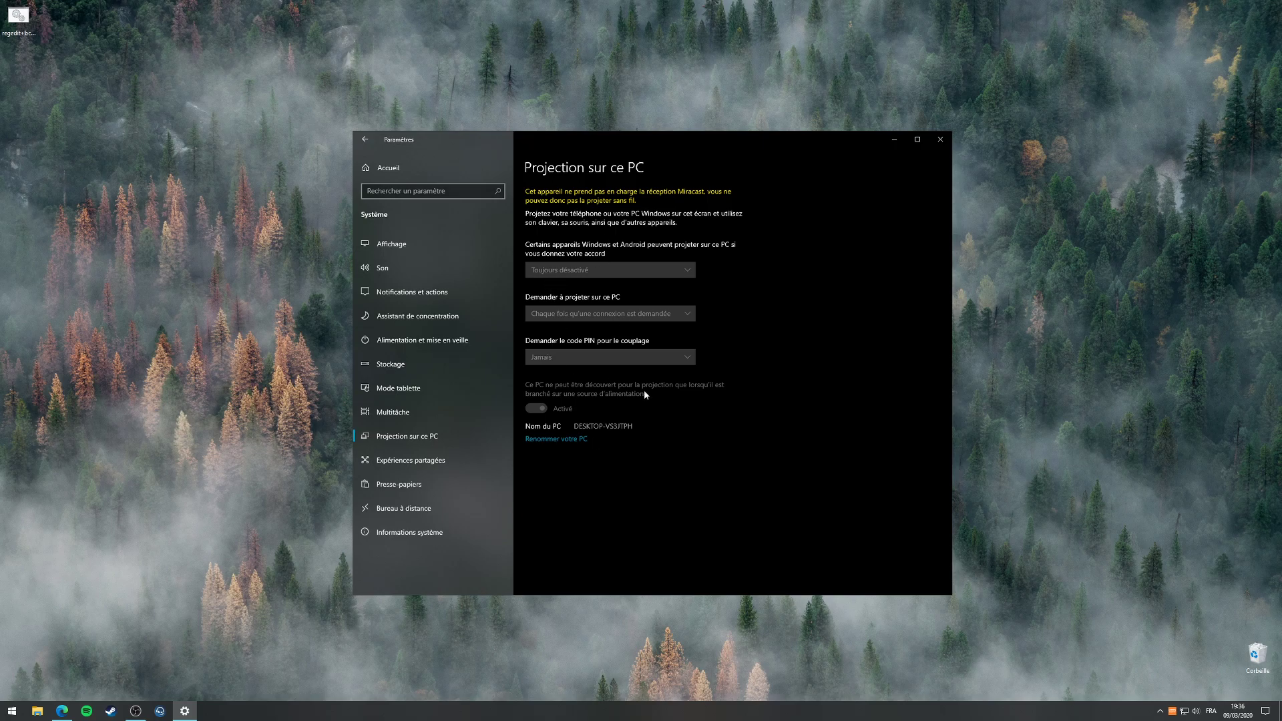
click(471, 468)
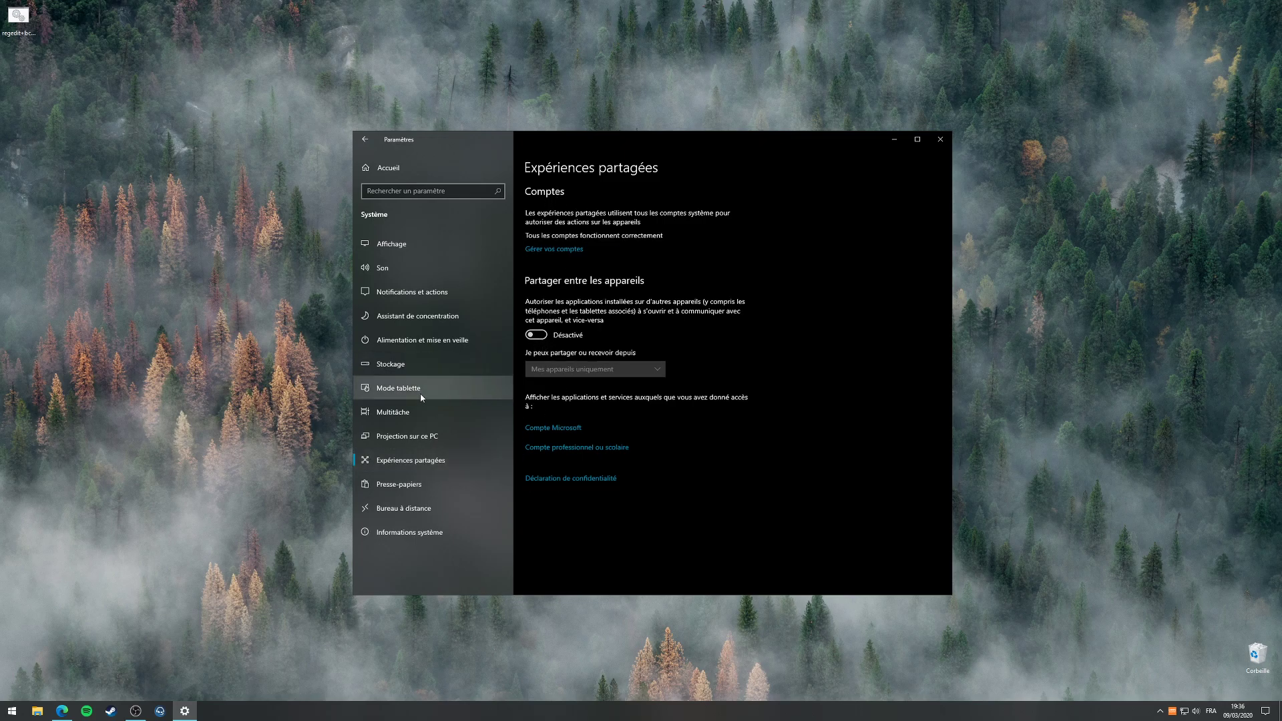
click(435, 482)
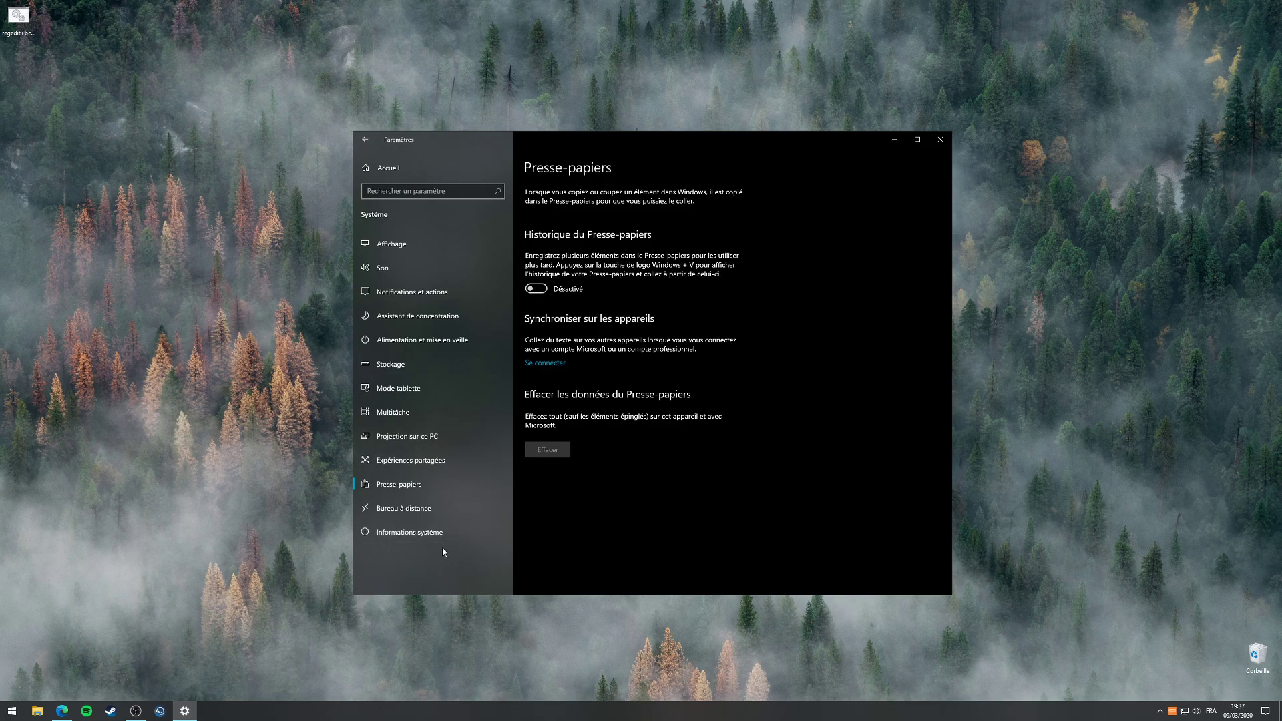
click(438, 516)
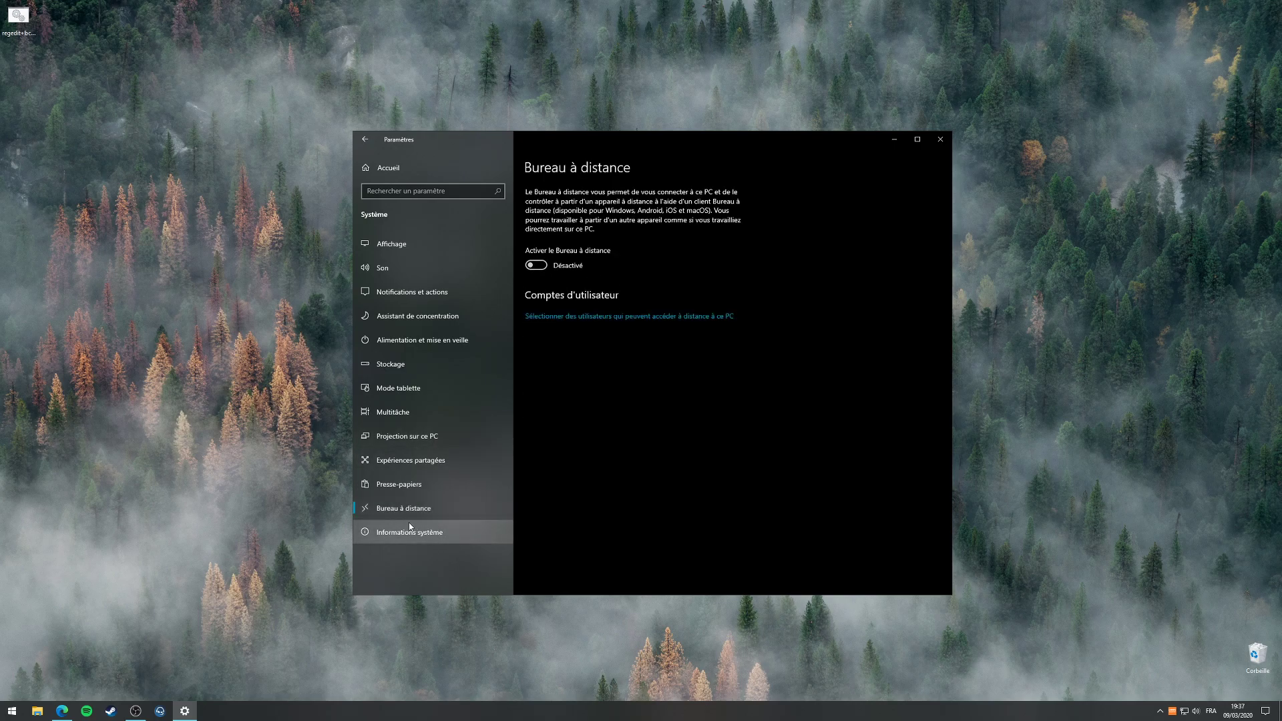
click(427, 532)
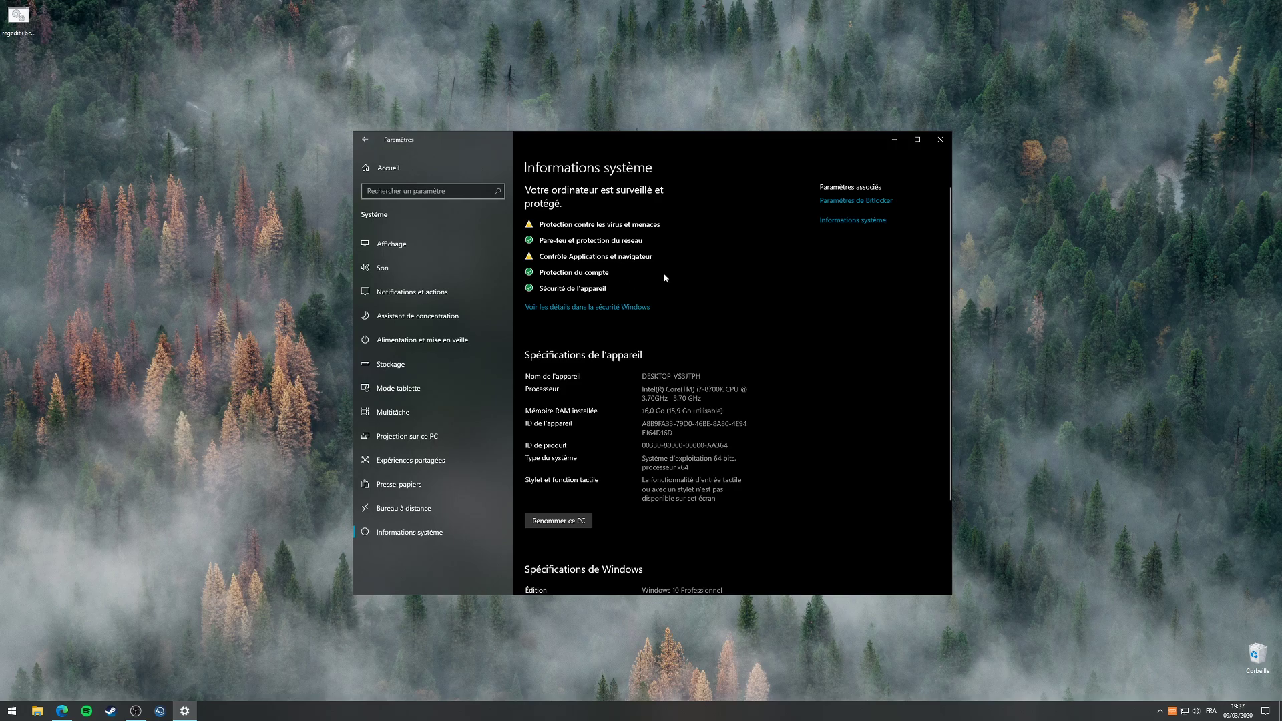
scroll(715, 364, down, 5)
scroll(733, 390, up, 3)
Open the advanced system settings from the related system information, examine the visual effects in the performance options, and close these windows.
click(873, 227)
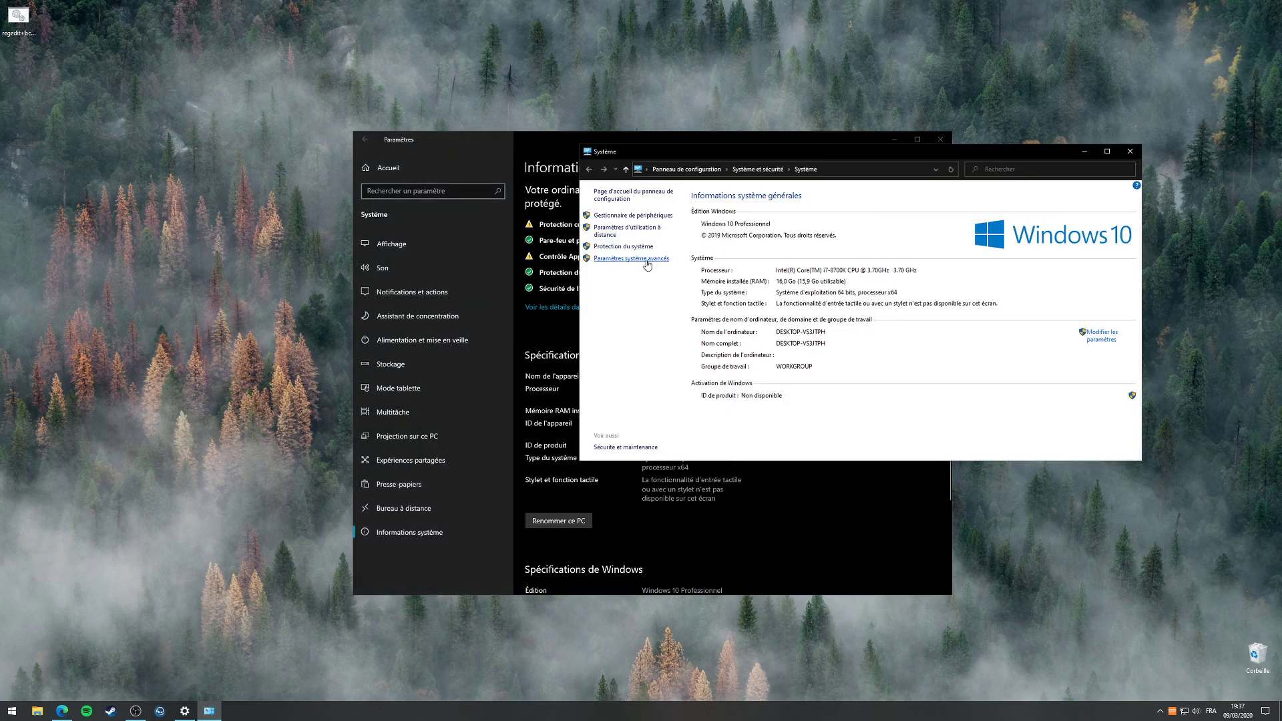
click(617, 255)
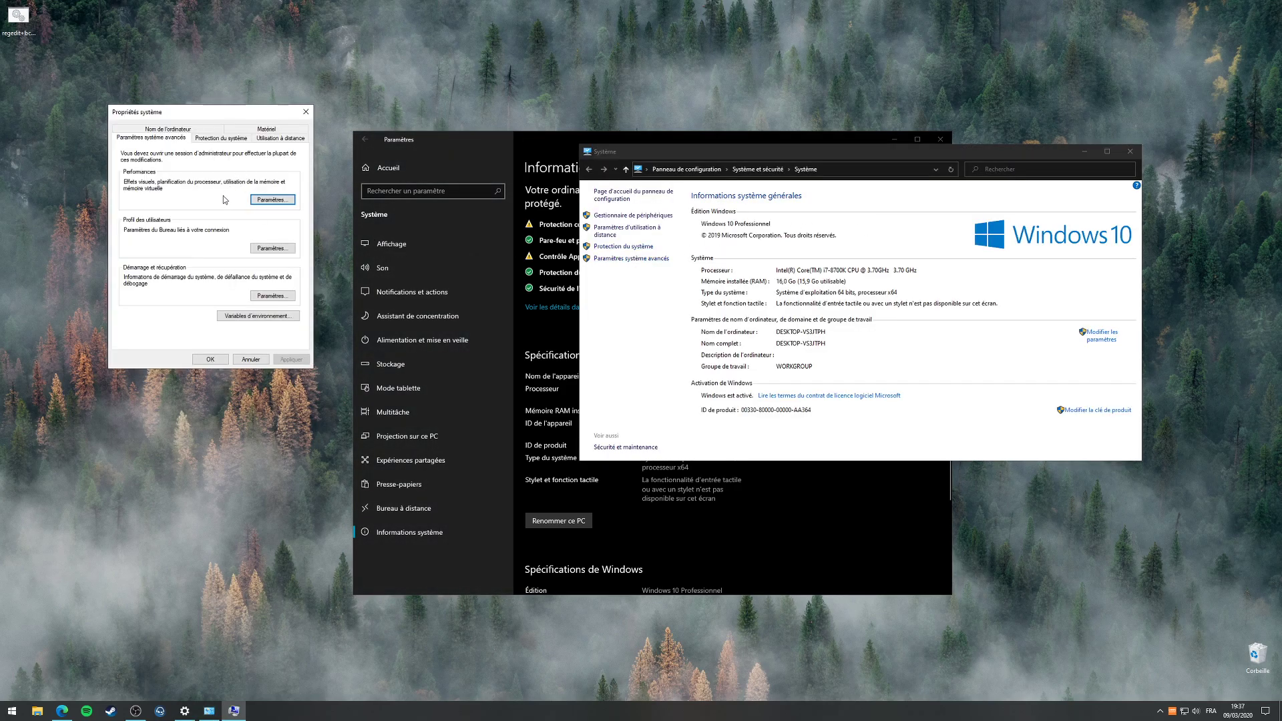
click(267, 199)
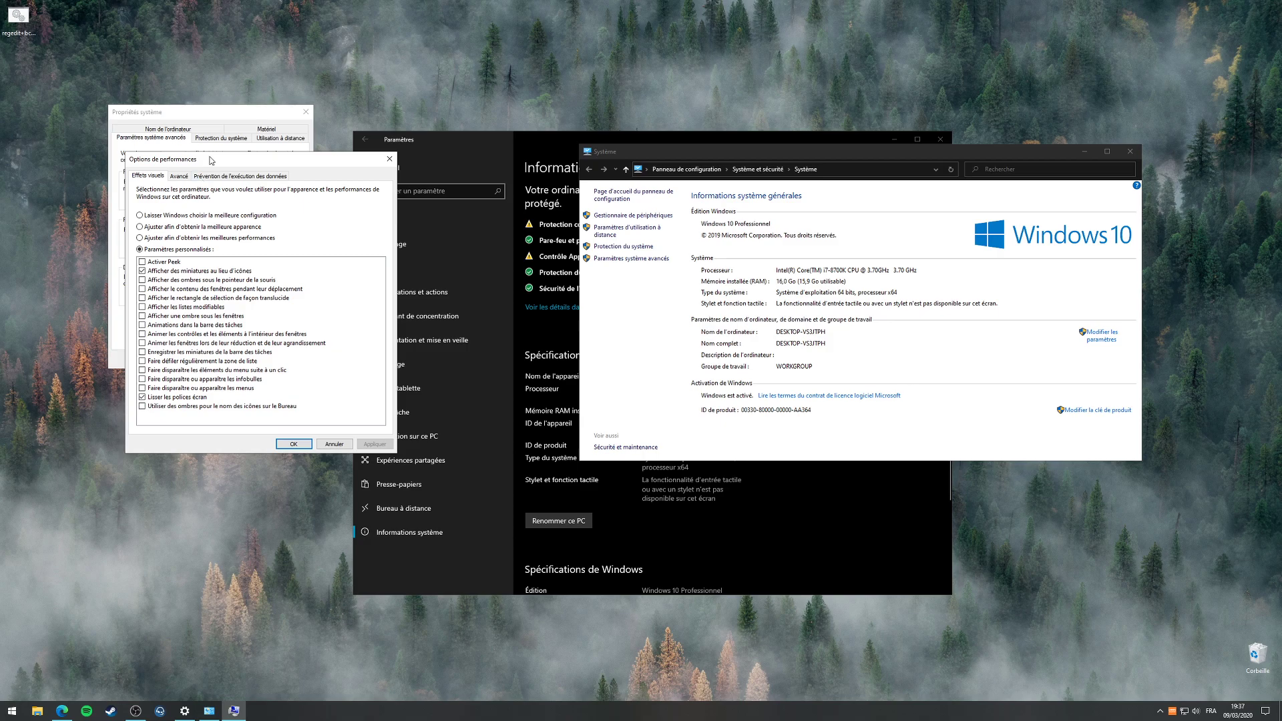
drag(214, 161, 388, 164)
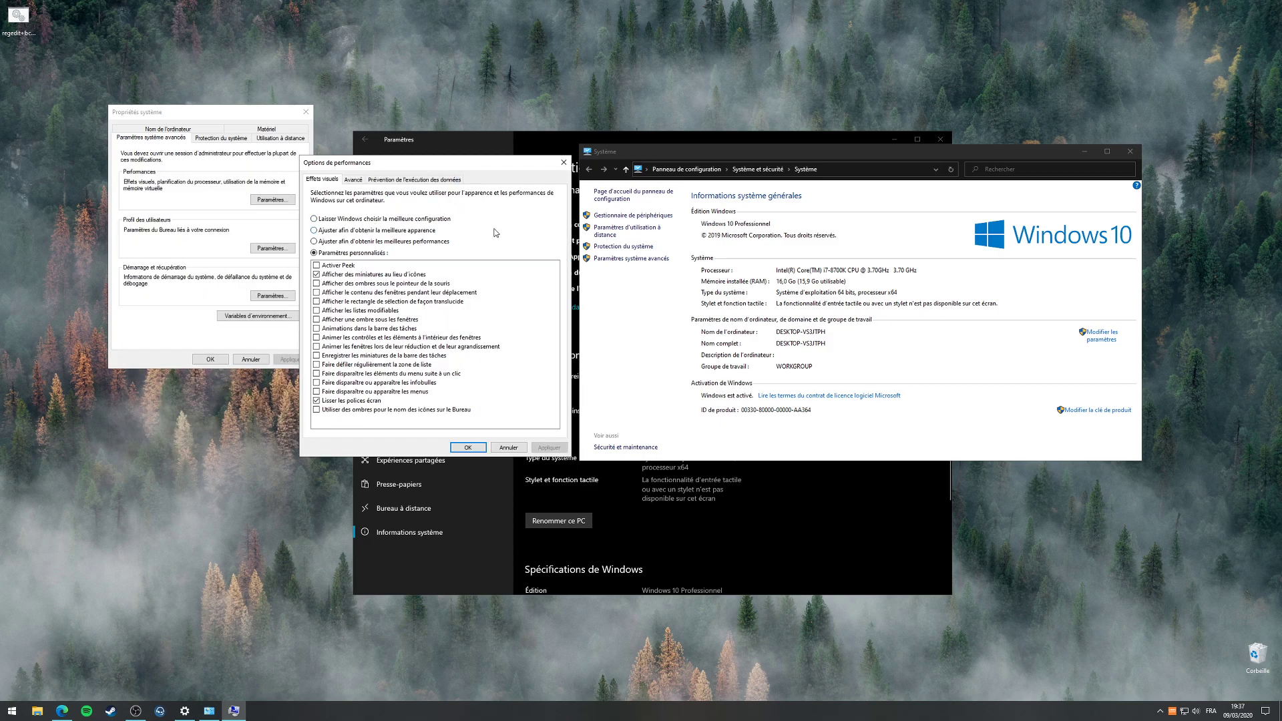
click(562, 167)
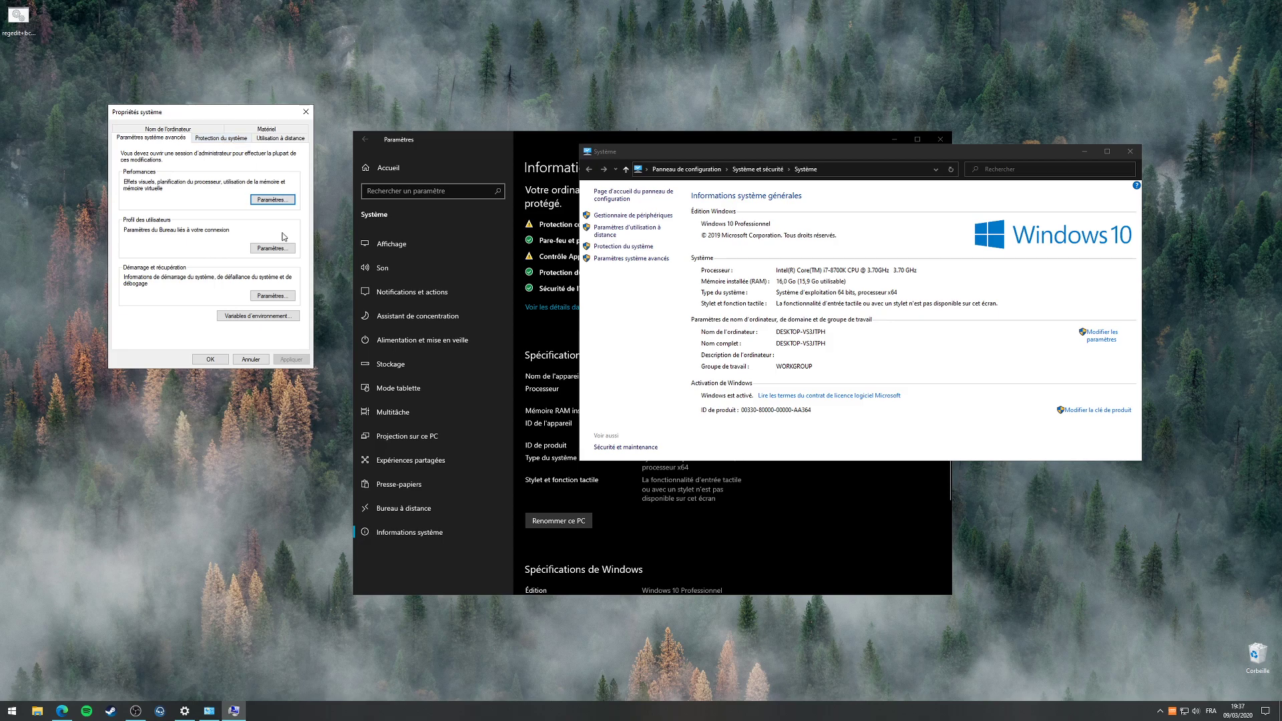
click(306, 114)
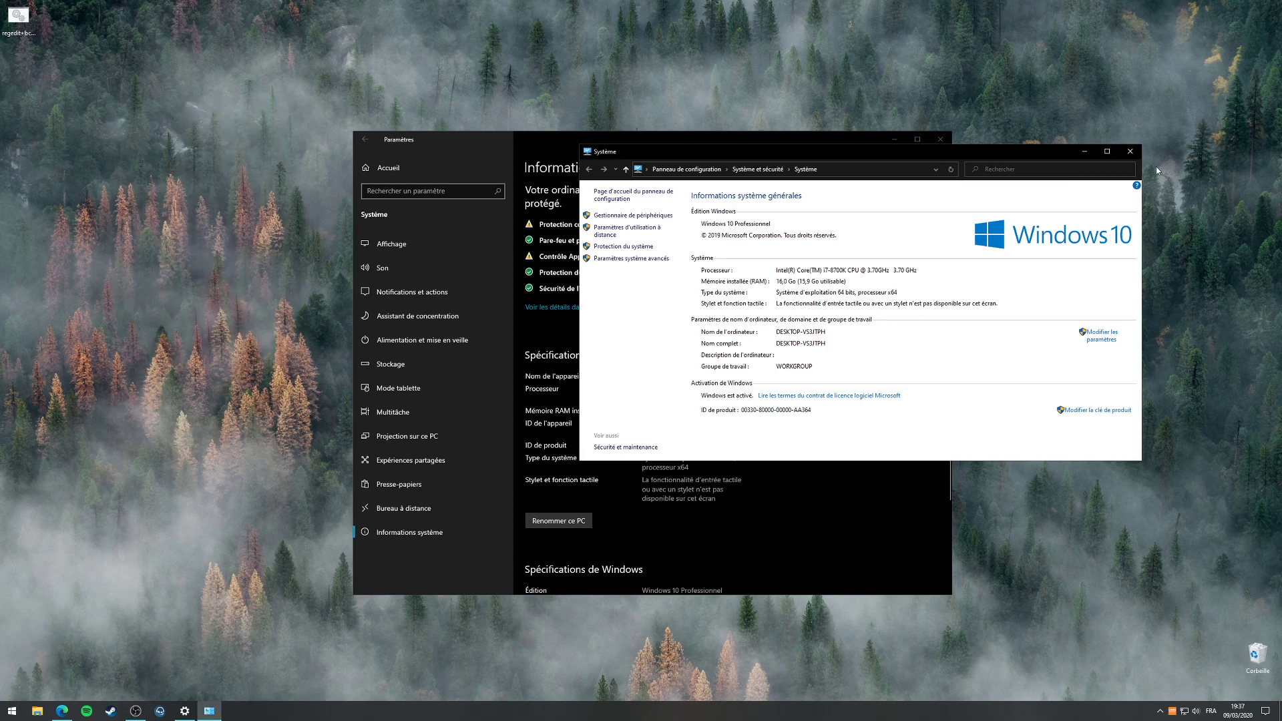
click(1130, 151)
Return to the Settings home and examine the "Périphériques" pages for Bluetooth devices and for printers and scanners.
click(365, 139)
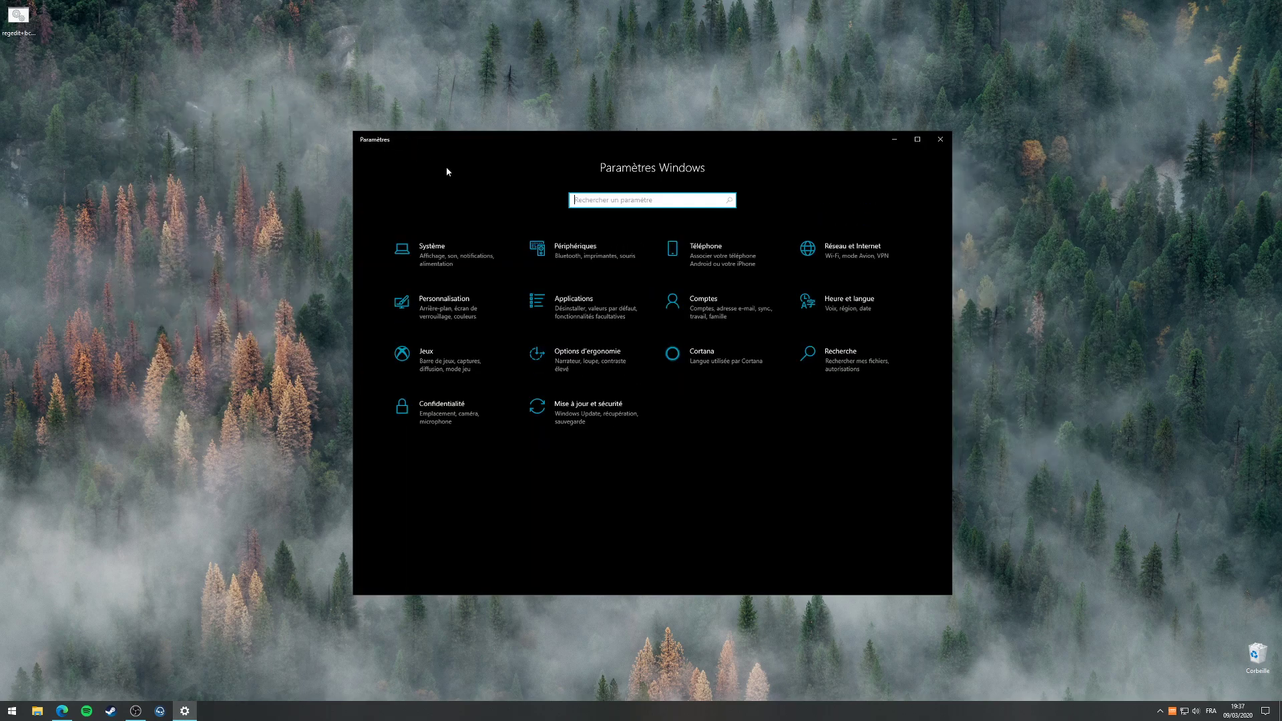
click(583, 258)
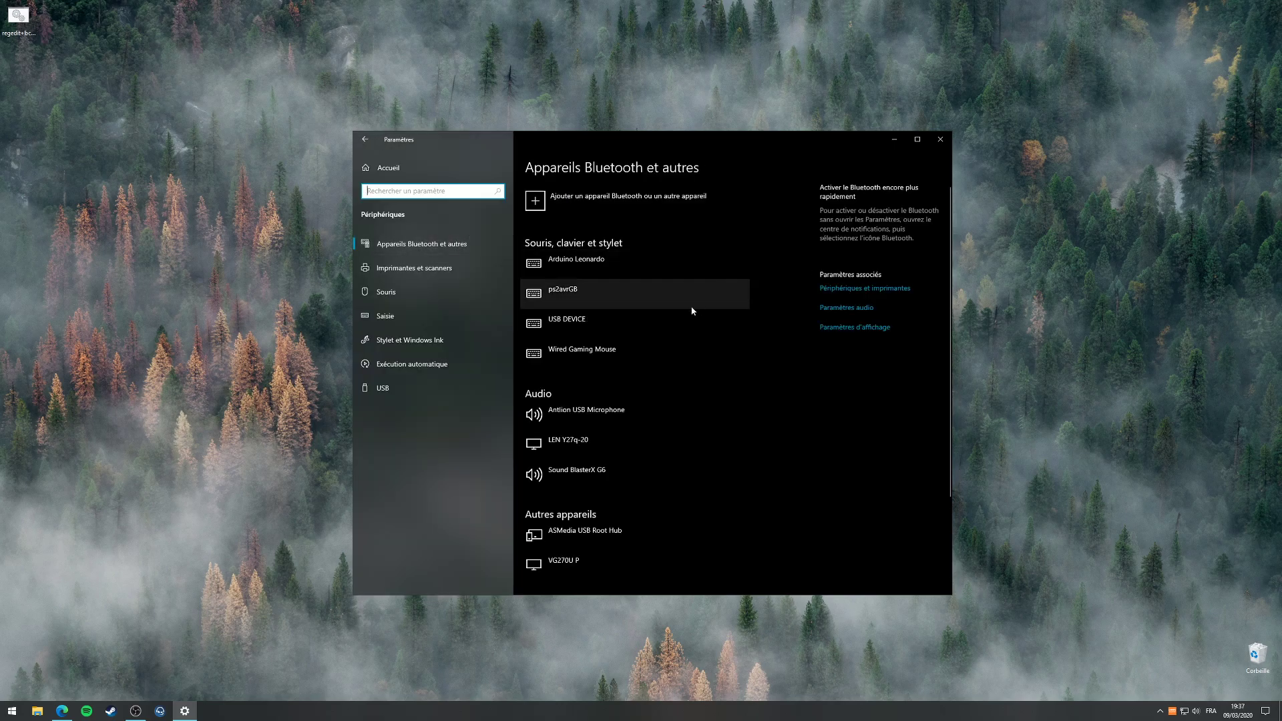
click(417, 268)
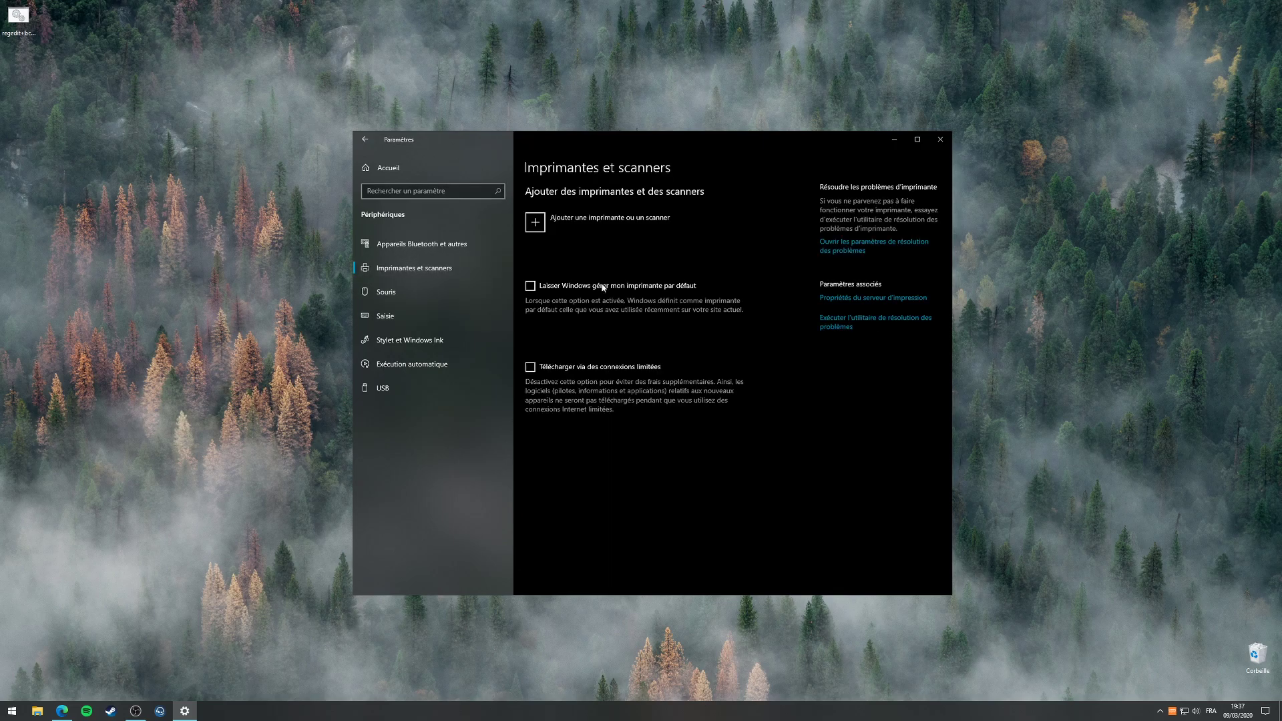
In the additional mouse options, toggle "Améliorer la précision du pointeur", leave it unchecked, and accept the mouse properties.
click(403, 294)
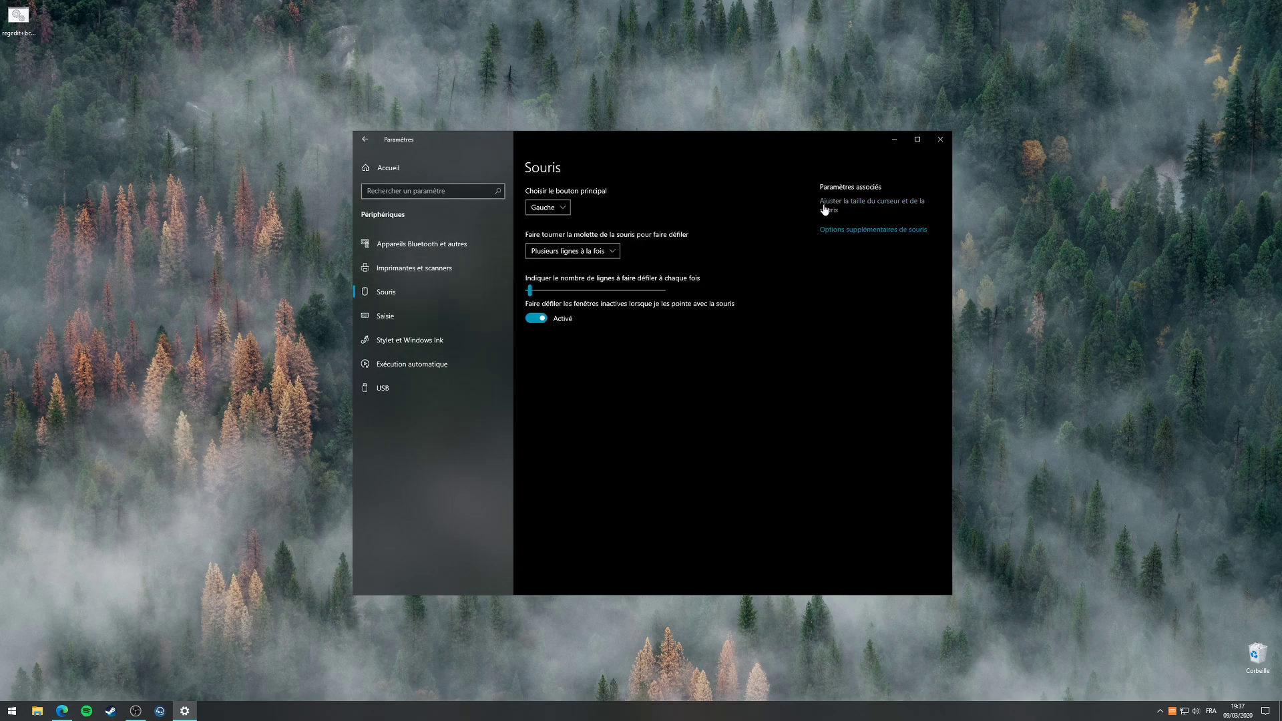
click(861, 231)
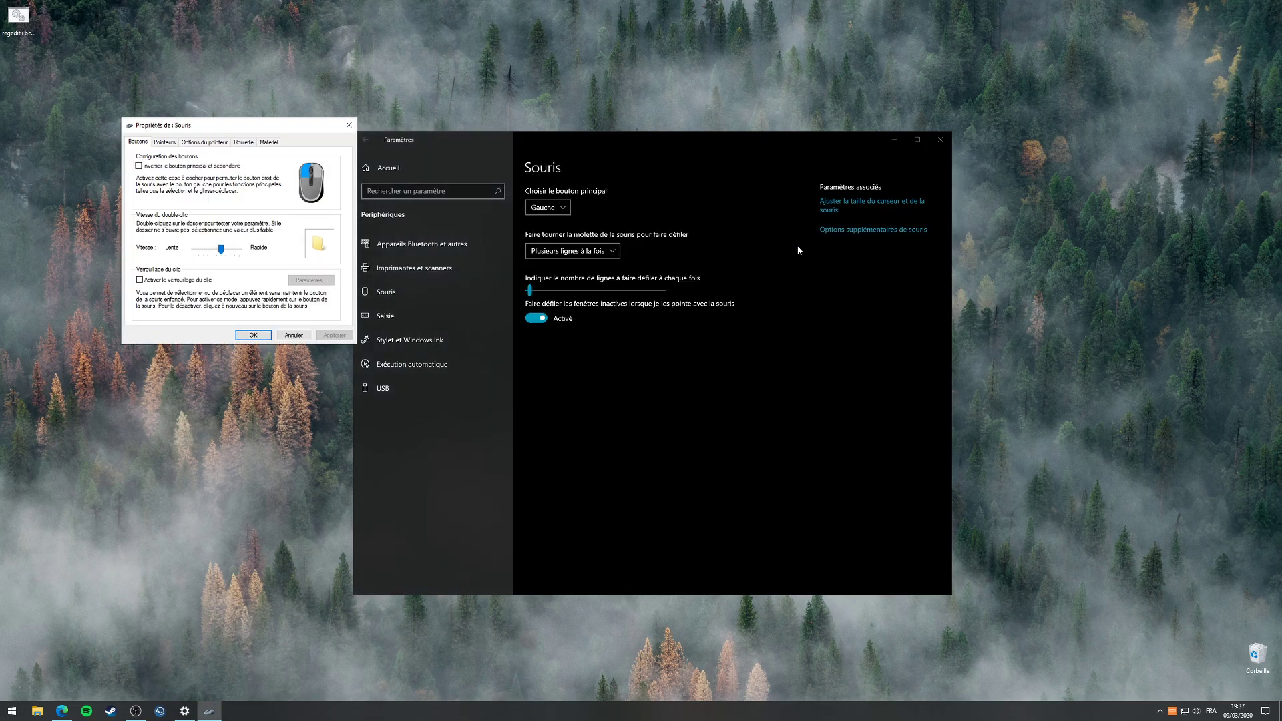
click(202, 143)
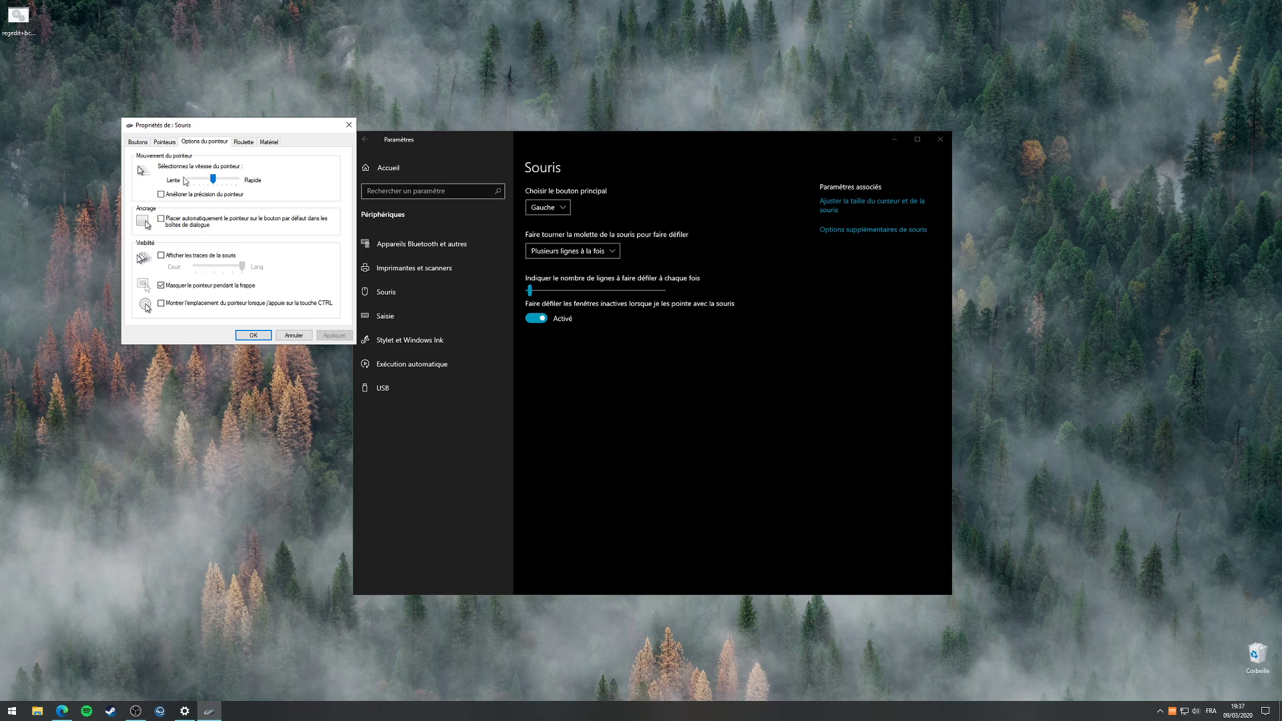
click(161, 195)
click(161, 194)
click(332, 336)
drag(239, 125, 274, 218)
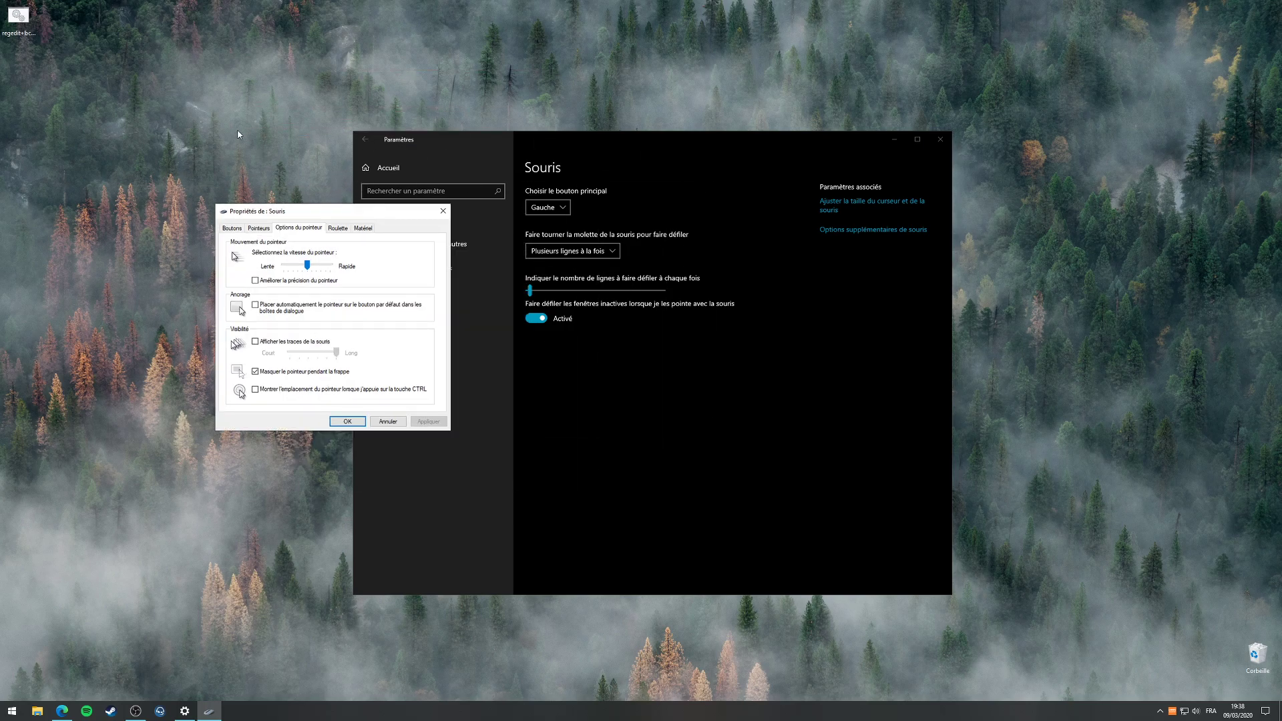
click(738, 166)
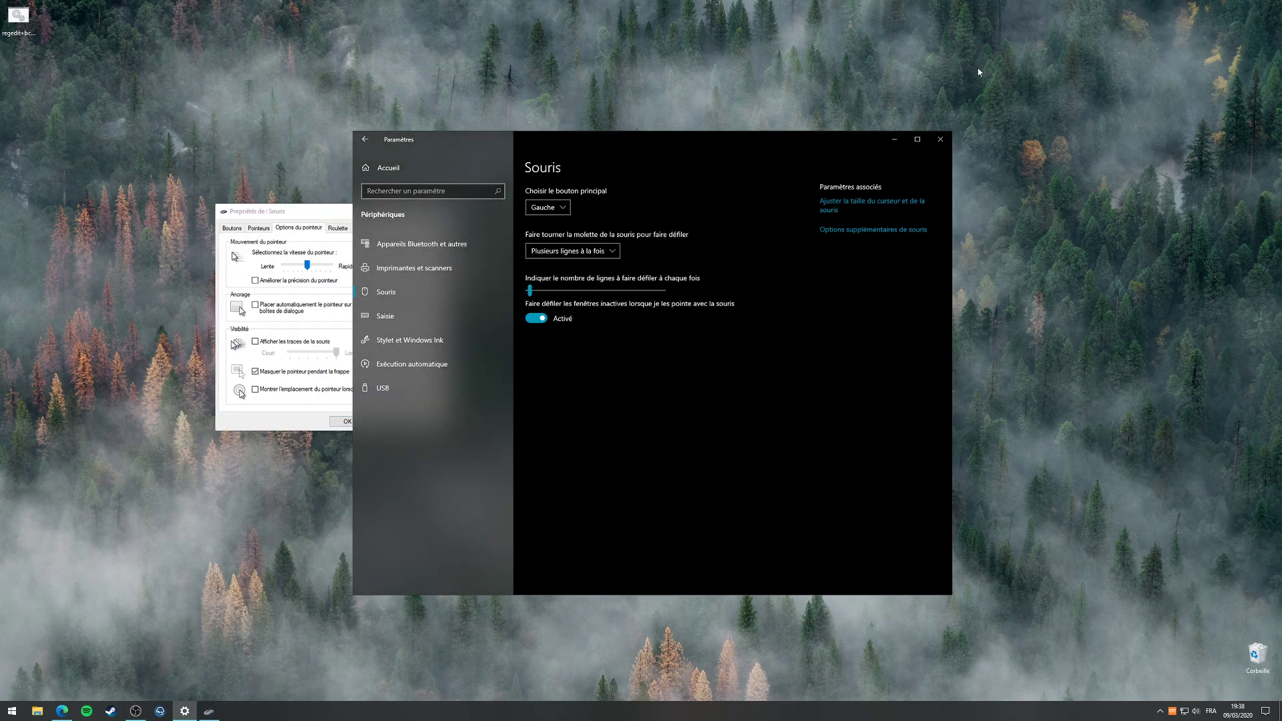
click(868, 71)
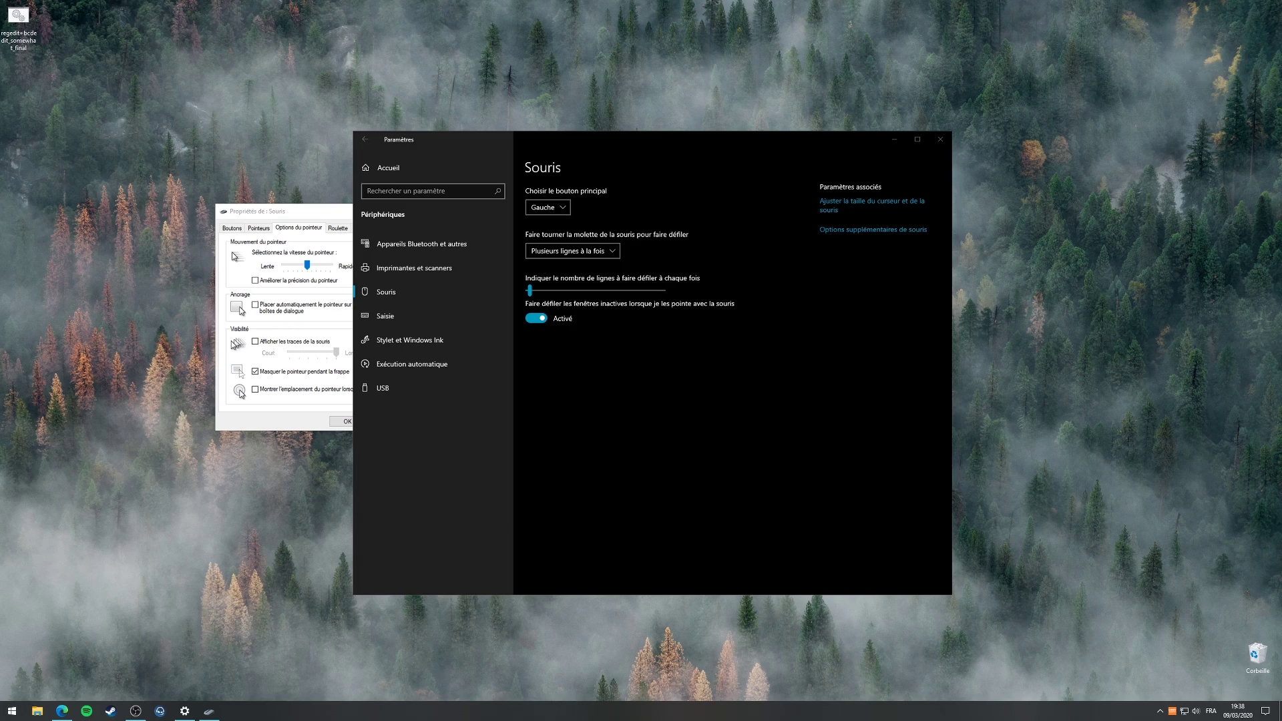
click(293, 211)
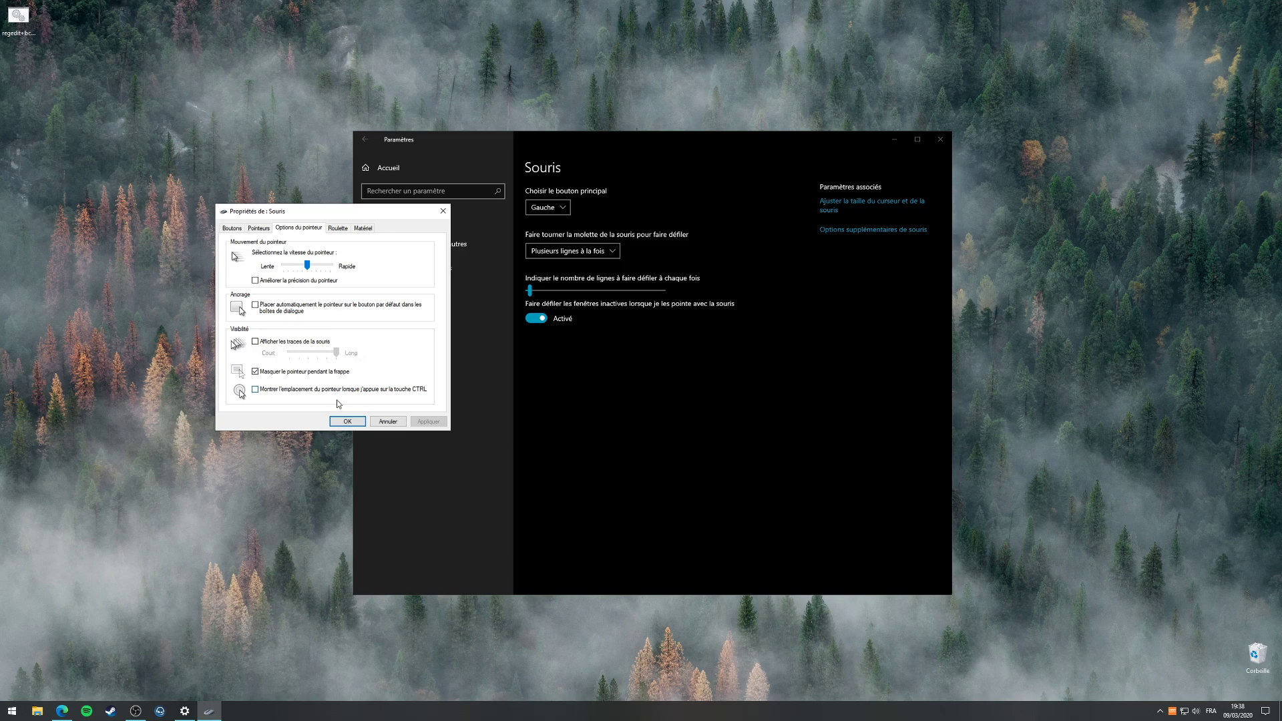
click(347, 421)
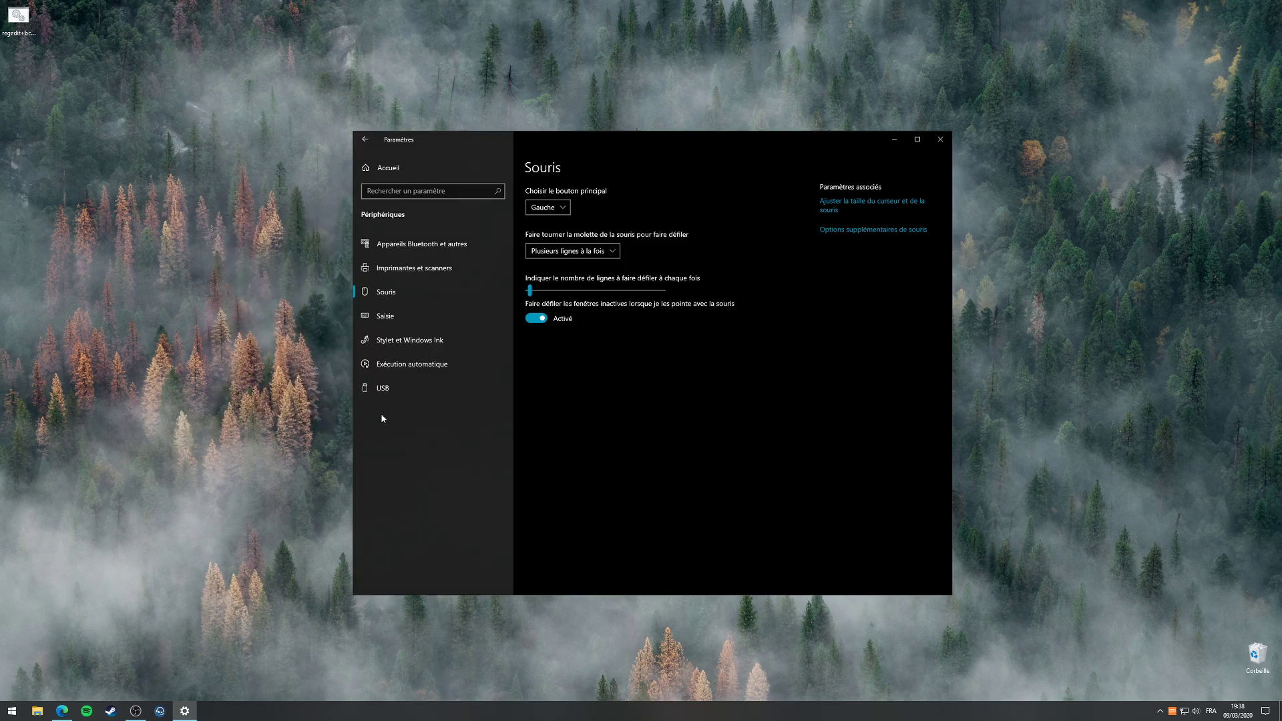
Open the advanced keyboard settings from "Saisie", examine the language bar options and input-language key sequences, and close these dialogs.
click(419, 320)
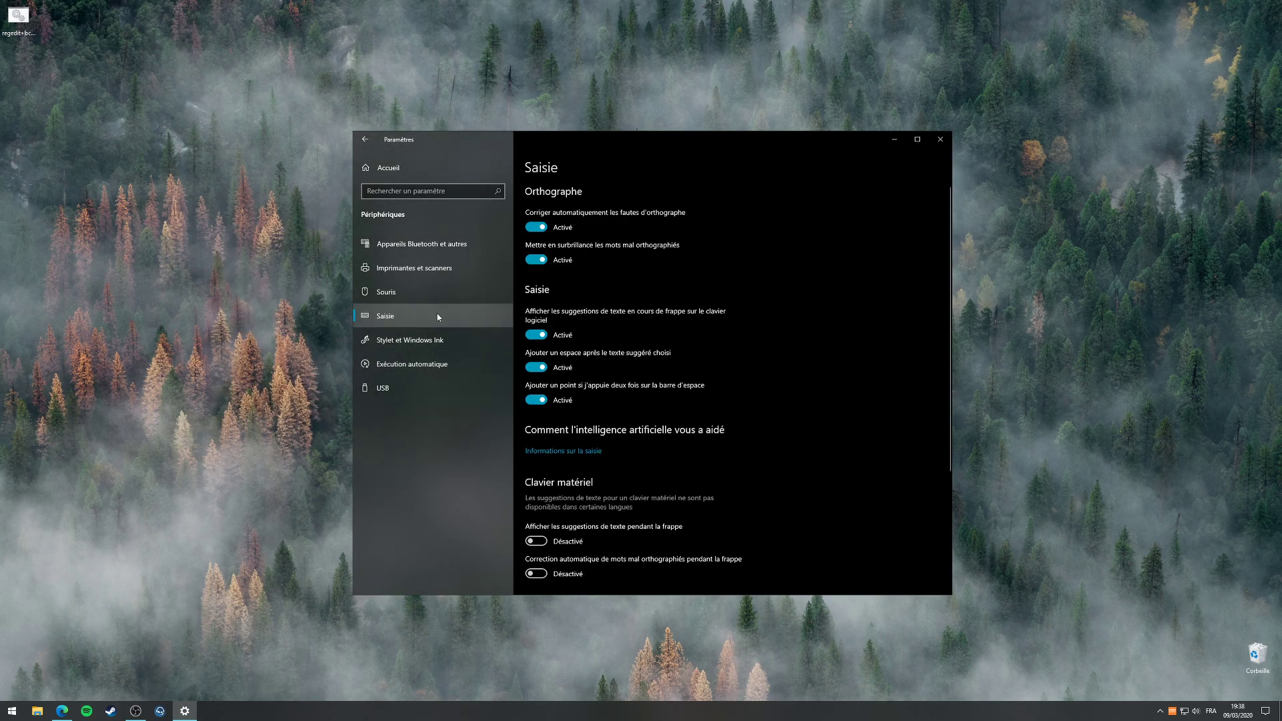
scroll(610, 368, down, 3)
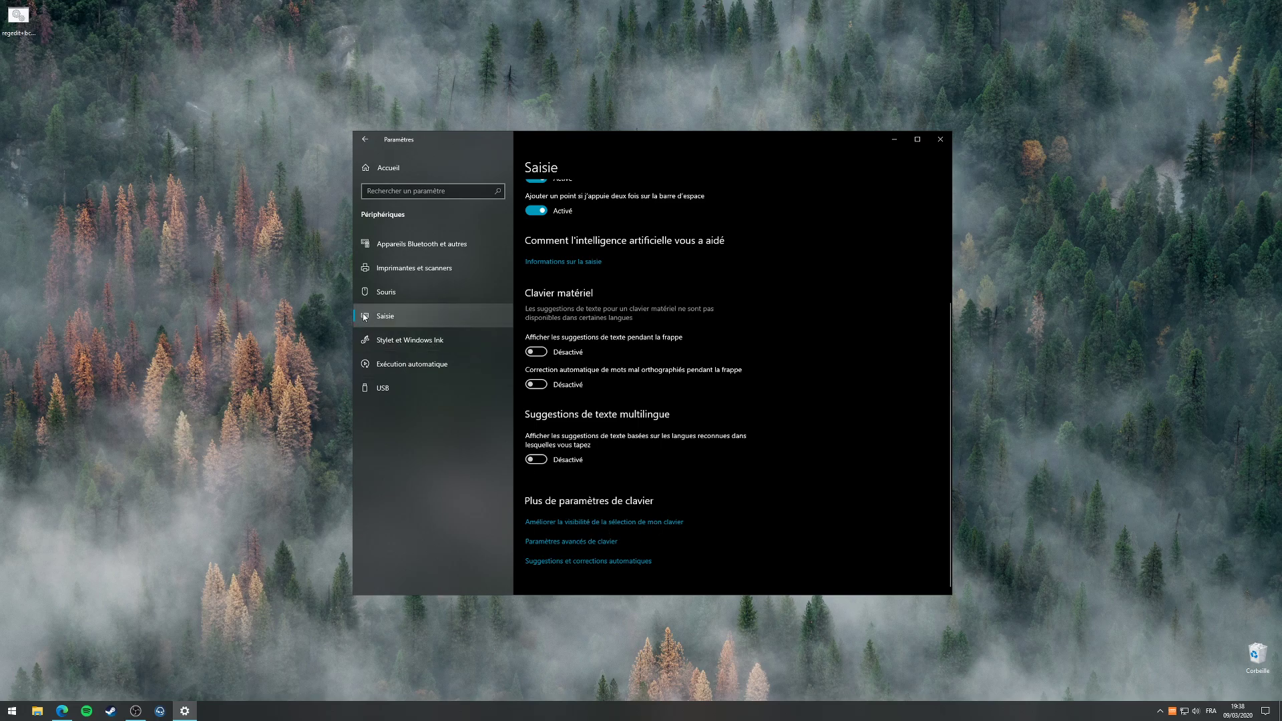
click(561, 543)
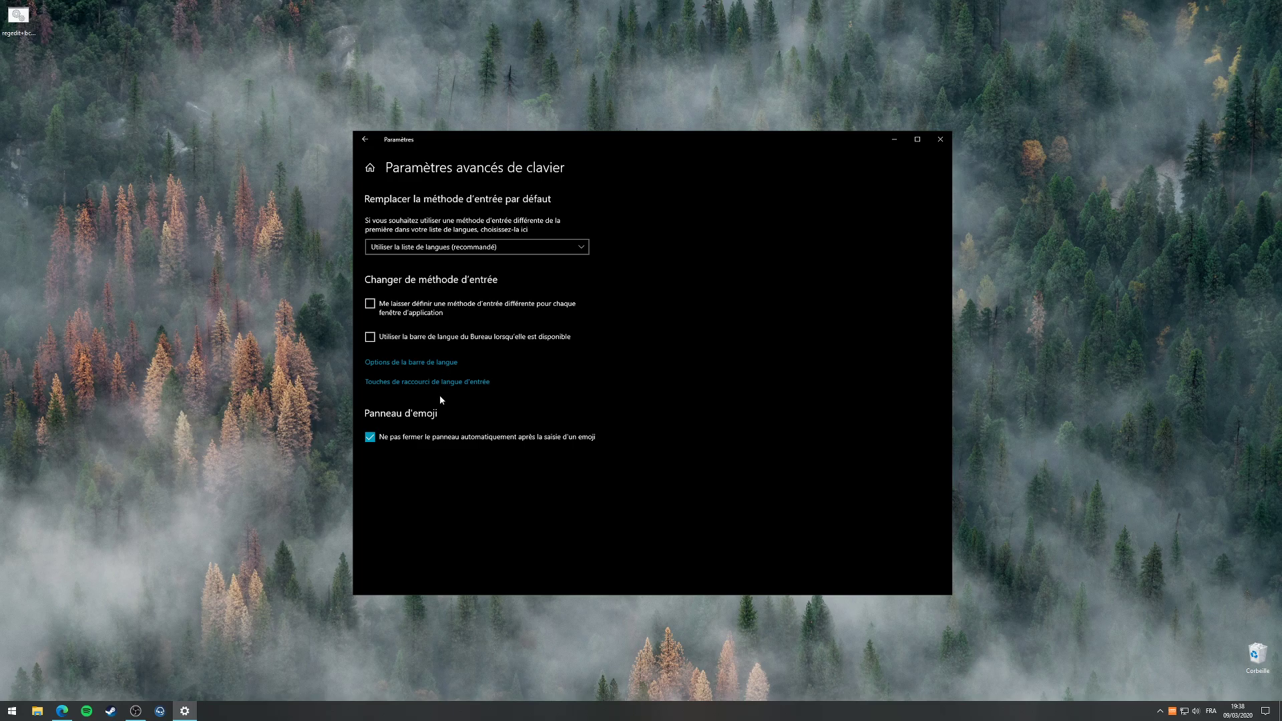
click(434, 364)
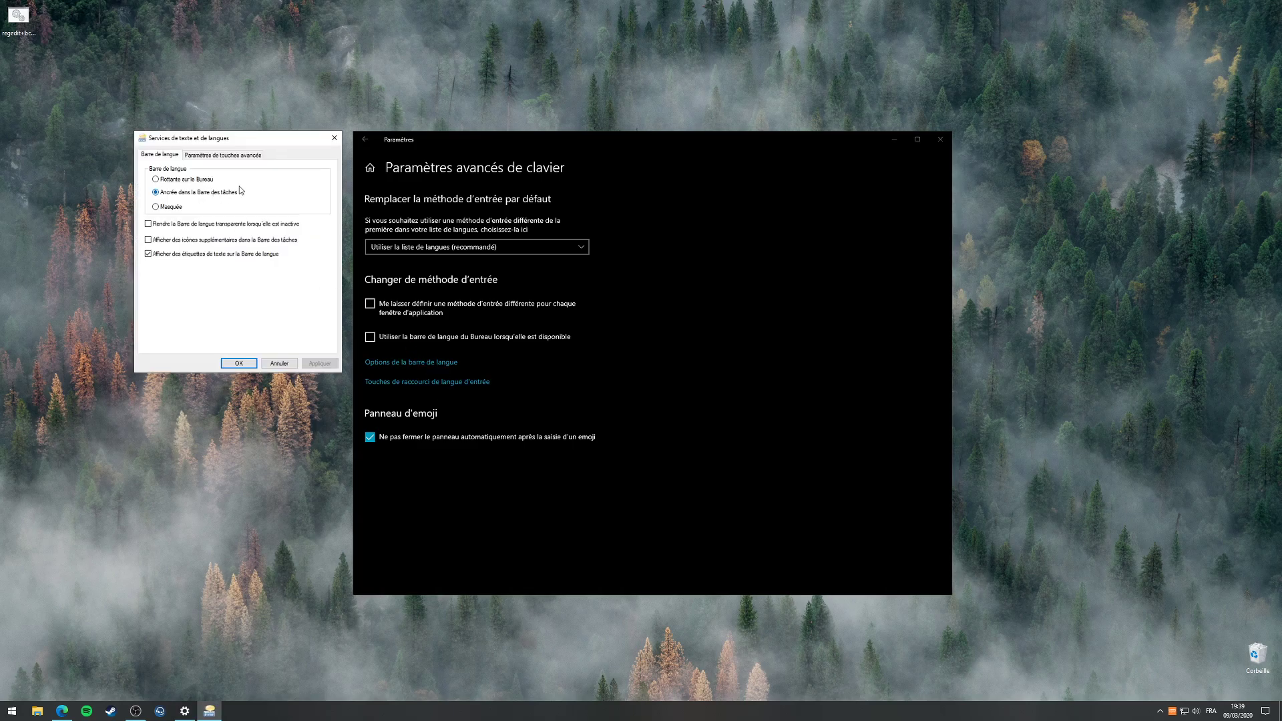
click(246, 158)
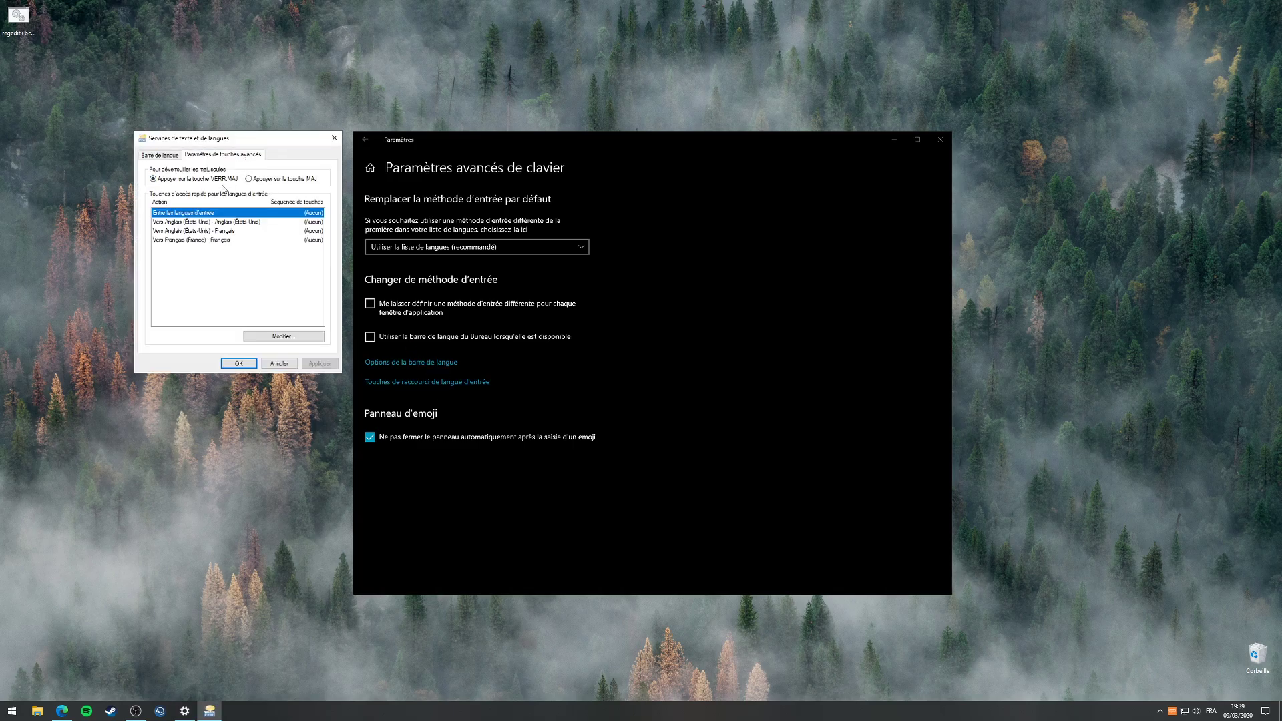
click(283, 337)
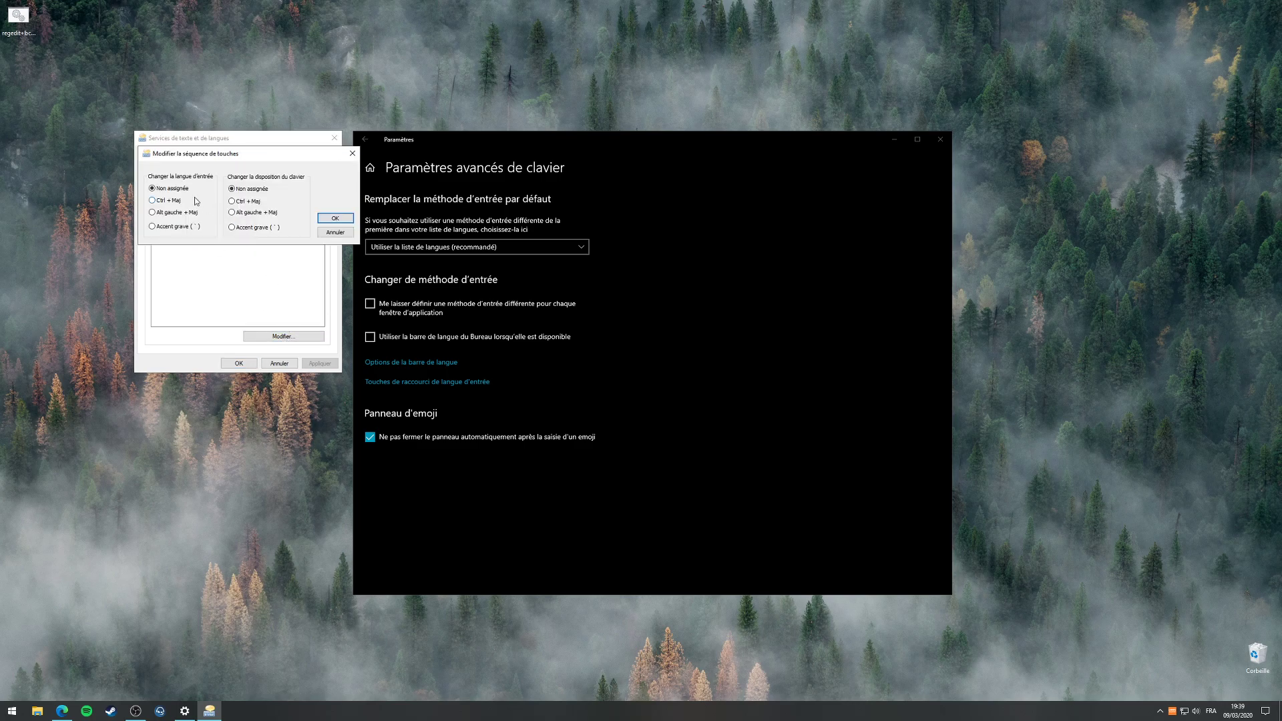
click(353, 153)
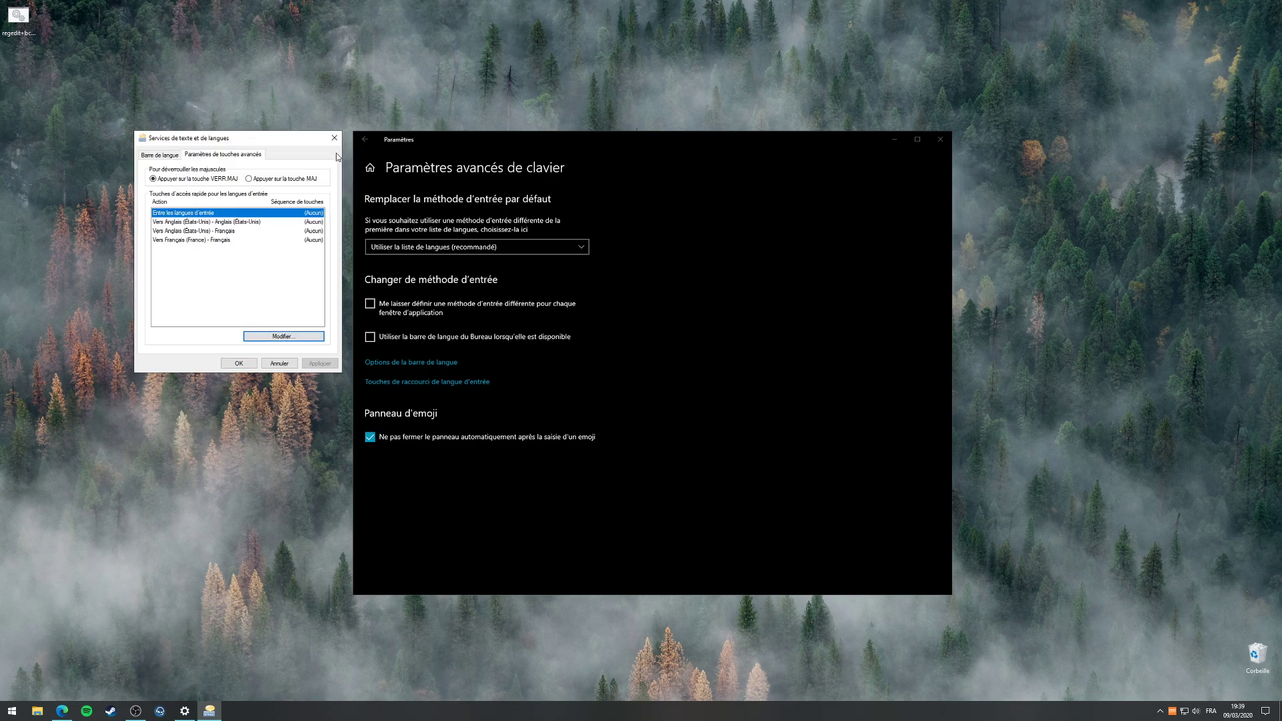
click(334, 139)
Examine the input languages offered by the taskbar's language indicator, close the list, and return to the "Saisie" page.
click(1211, 711)
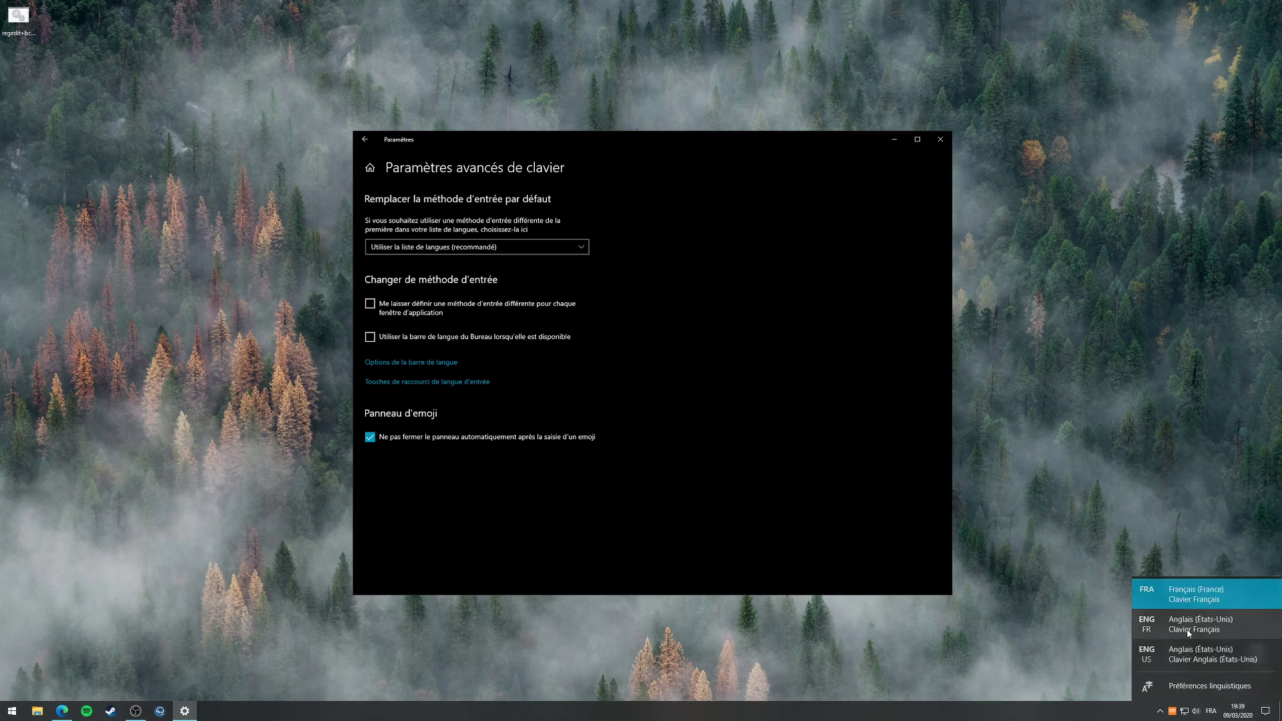
click(1088, 479)
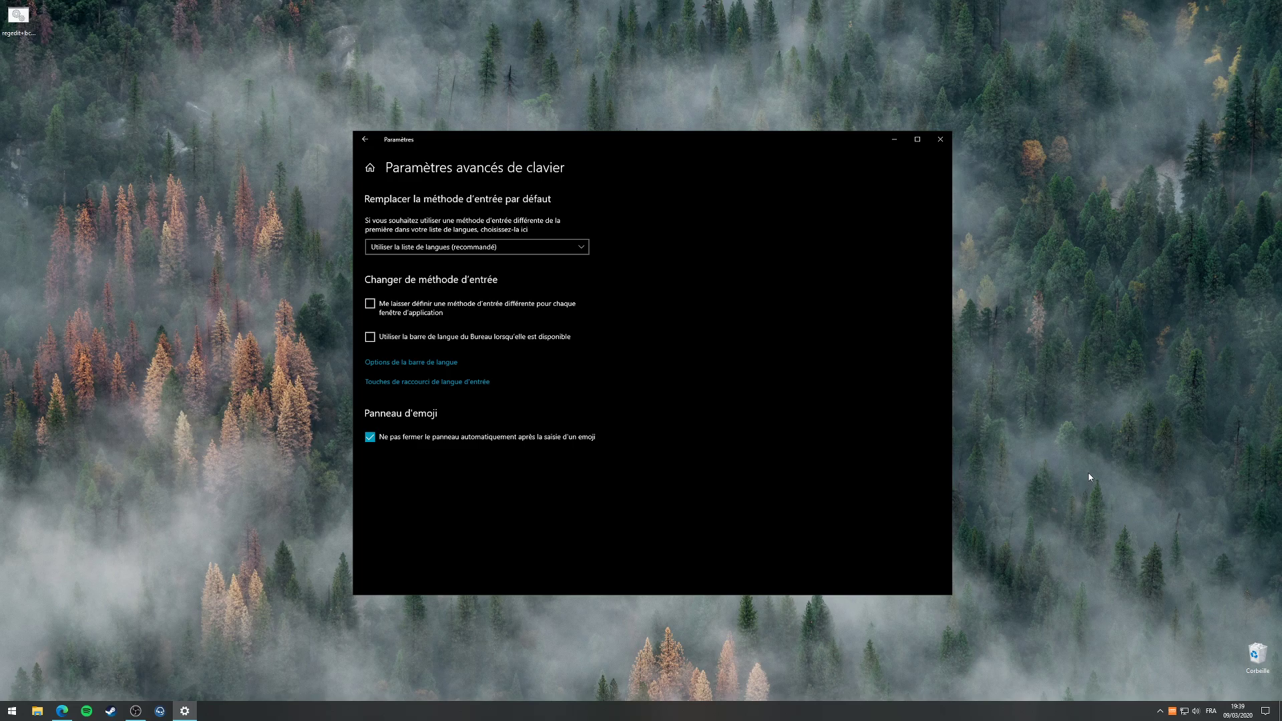
click(368, 143)
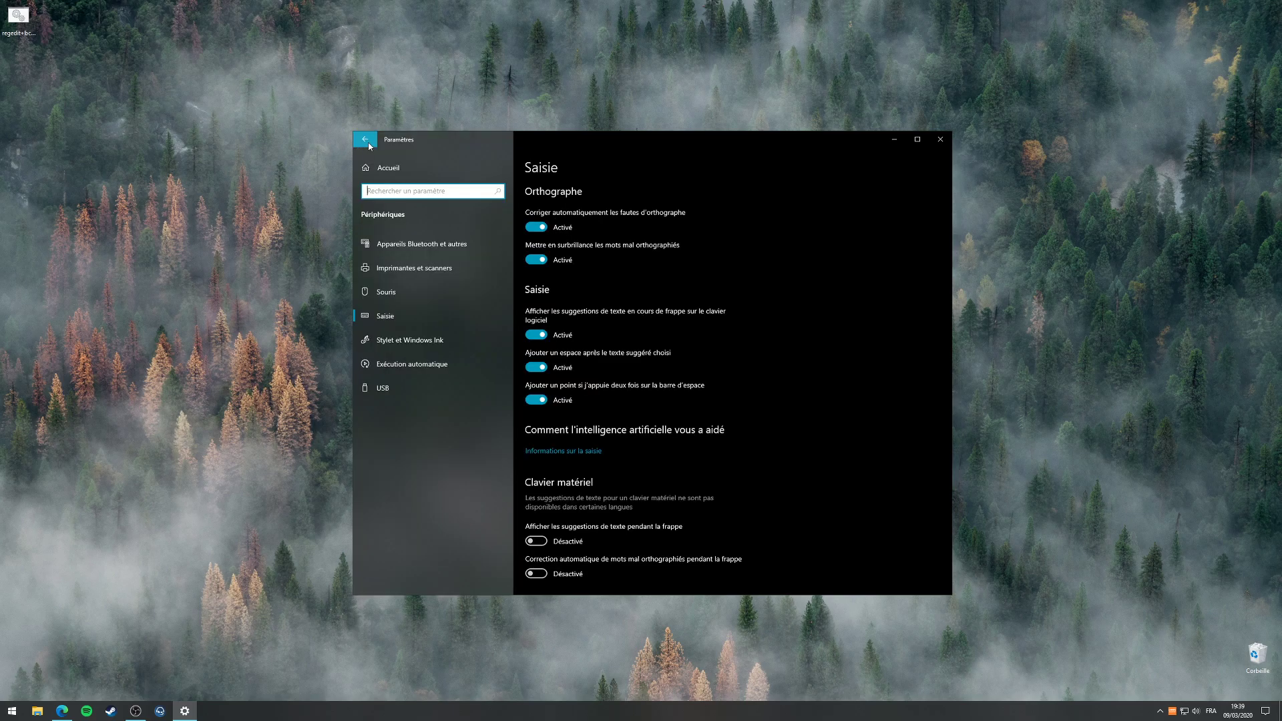
Examine the "Stylet et Windows Ink", "Exécution automatique" and "USB" pages, including the AutoPlay choices for removable drives.
click(433, 342)
click(451, 358)
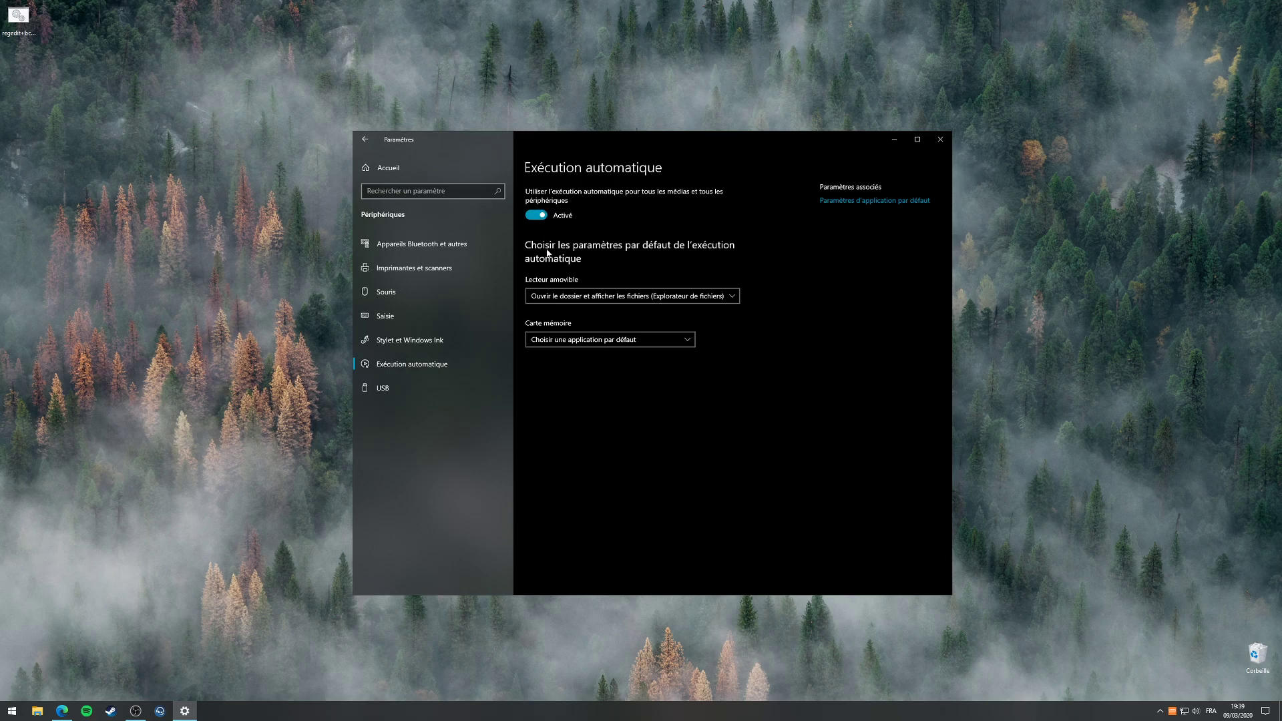
click(459, 394)
click(411, 364)
click(609, 299)
click(550, 299)
click(604, 342)
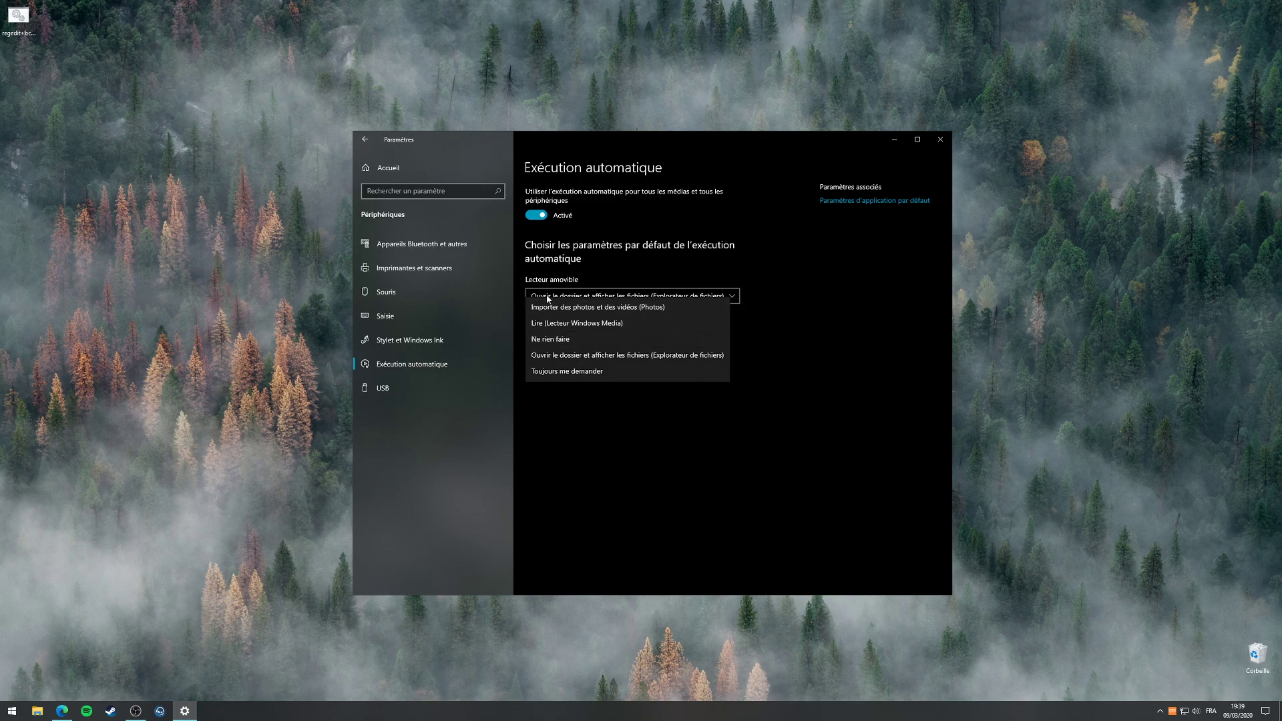
click(606, 265)
click(394, 387)
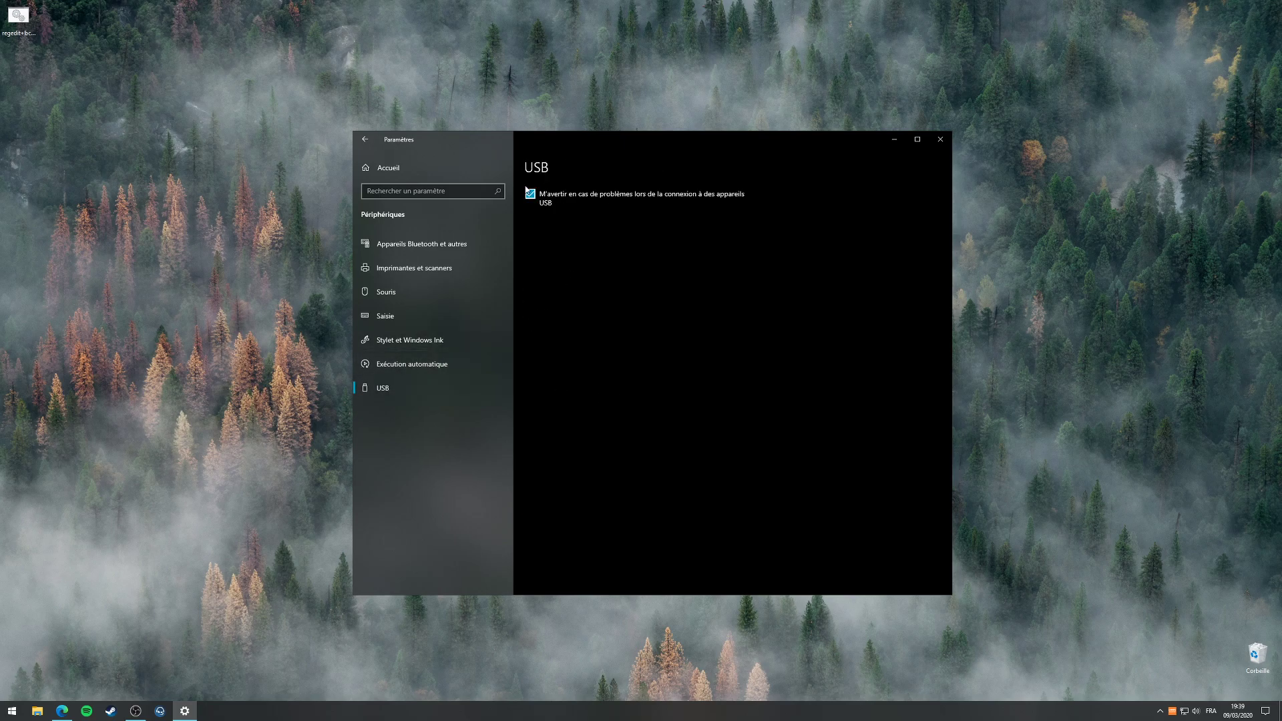
Return to the Settings home and examine "Téléphone" and the "Réseau et Internet" pages, including Ethernet, "Accès à distance", VPN and Proxy.
click(372, 146)
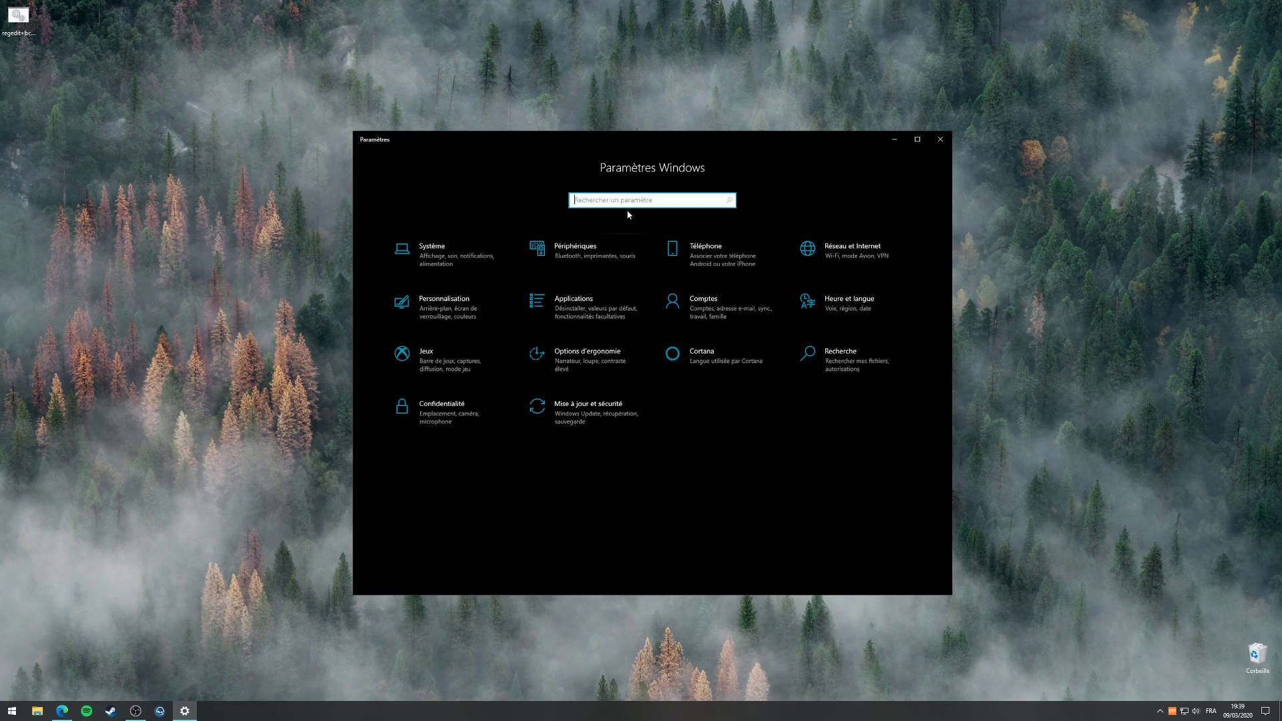
click(714, 267)
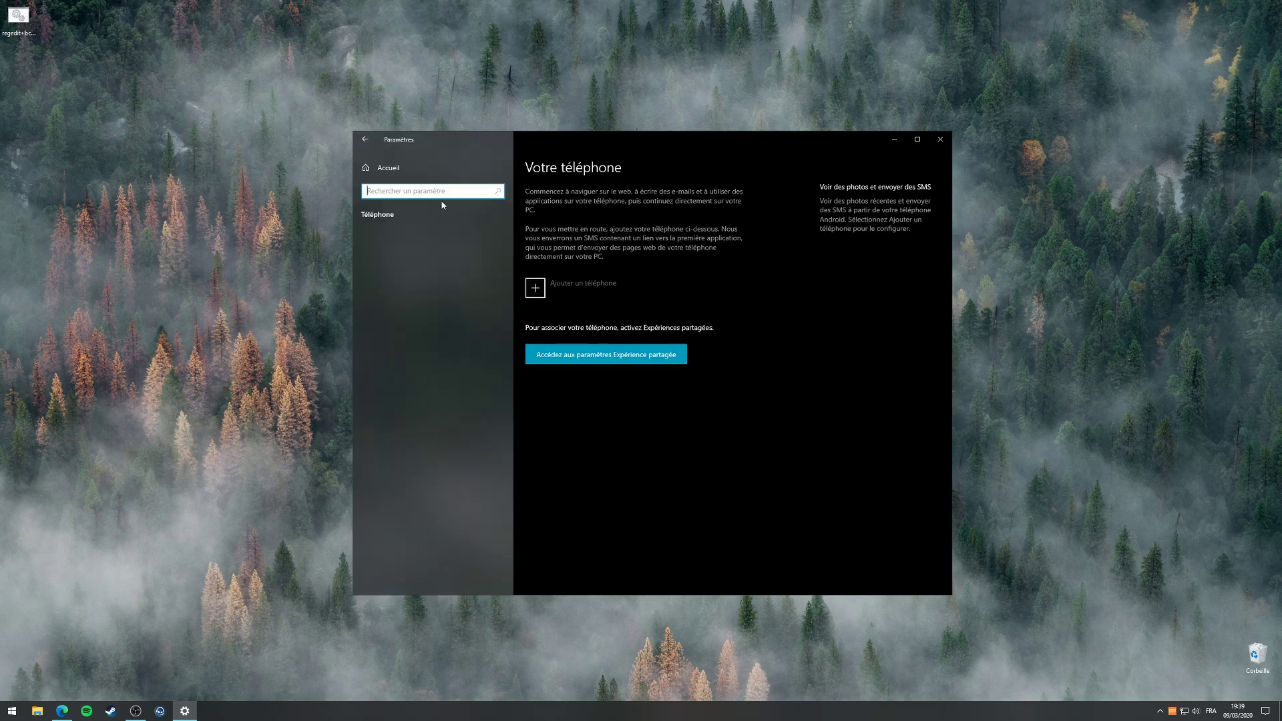
click(365, 139)
click(855, 254)
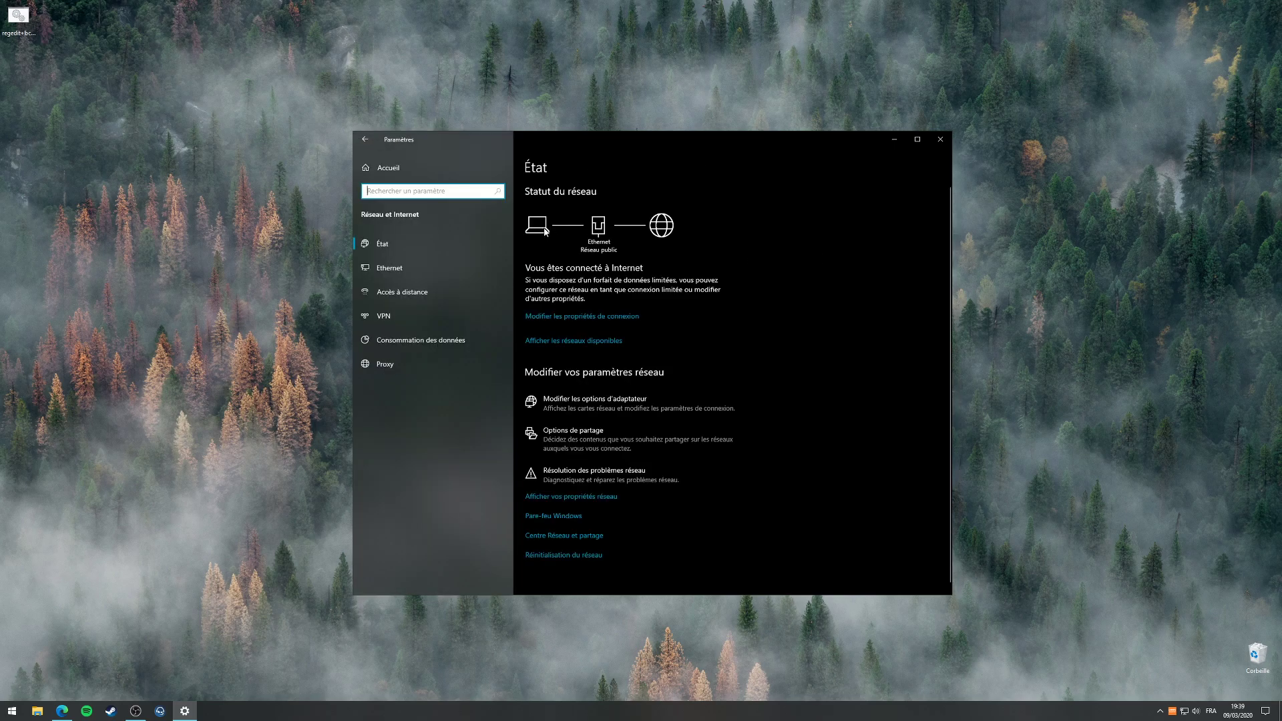
click(466, 264)
click(461, 292)
click(447, 314)
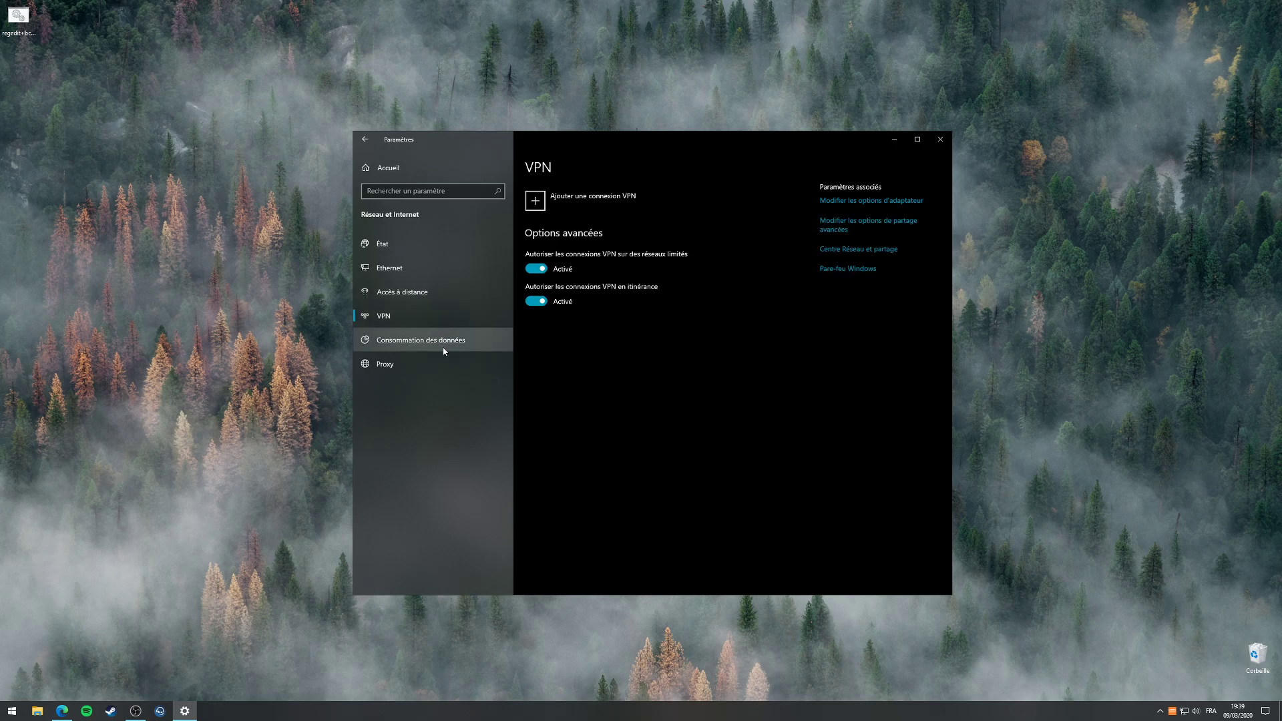
click(431, 365)
Return to the Settings home and examine the "Personnalisation" pages for background, colours, lock screen, themes and fonts.
click(366, 140)
click(470, 300)
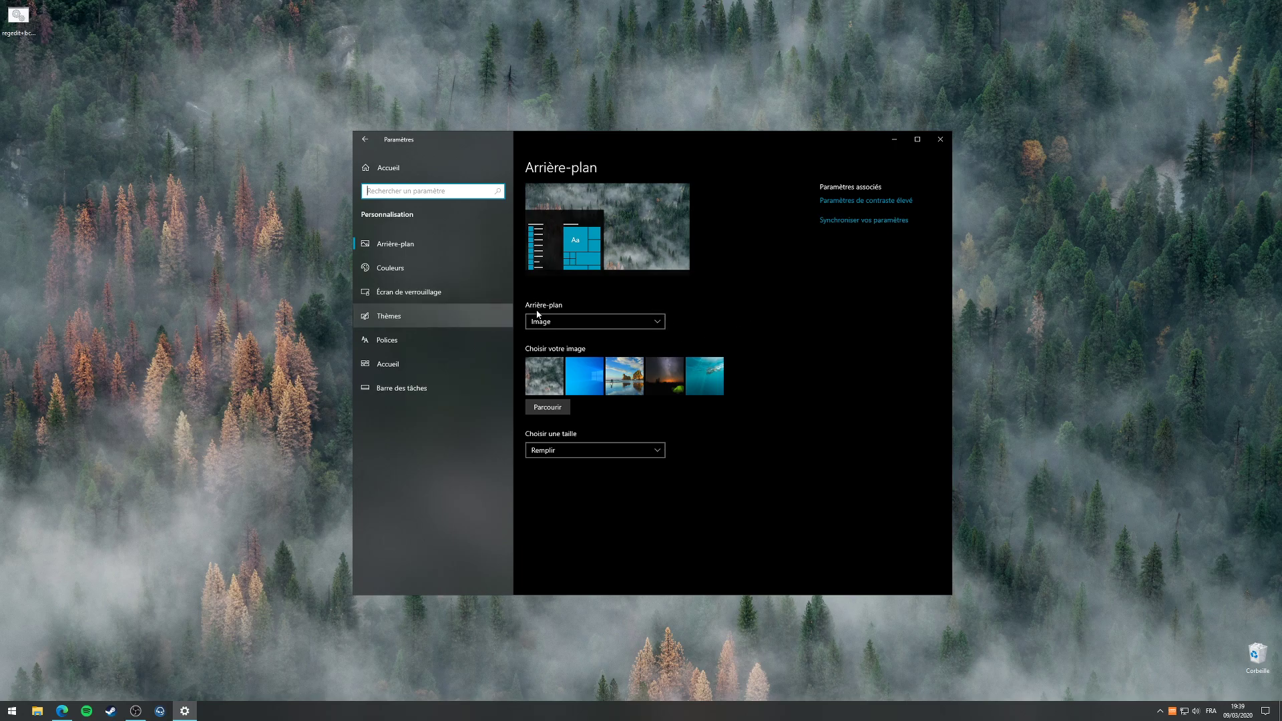
click(398, 270)
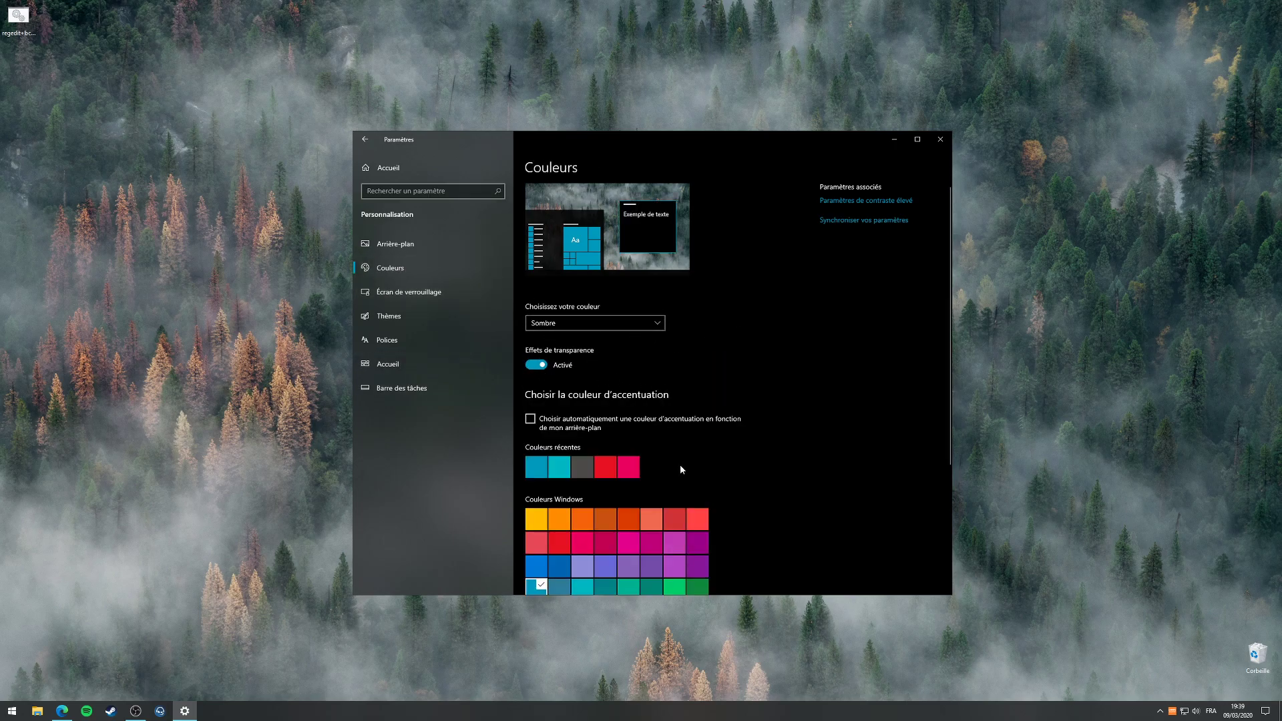
scroll(824, 383, down, 5)
click(408, 292)
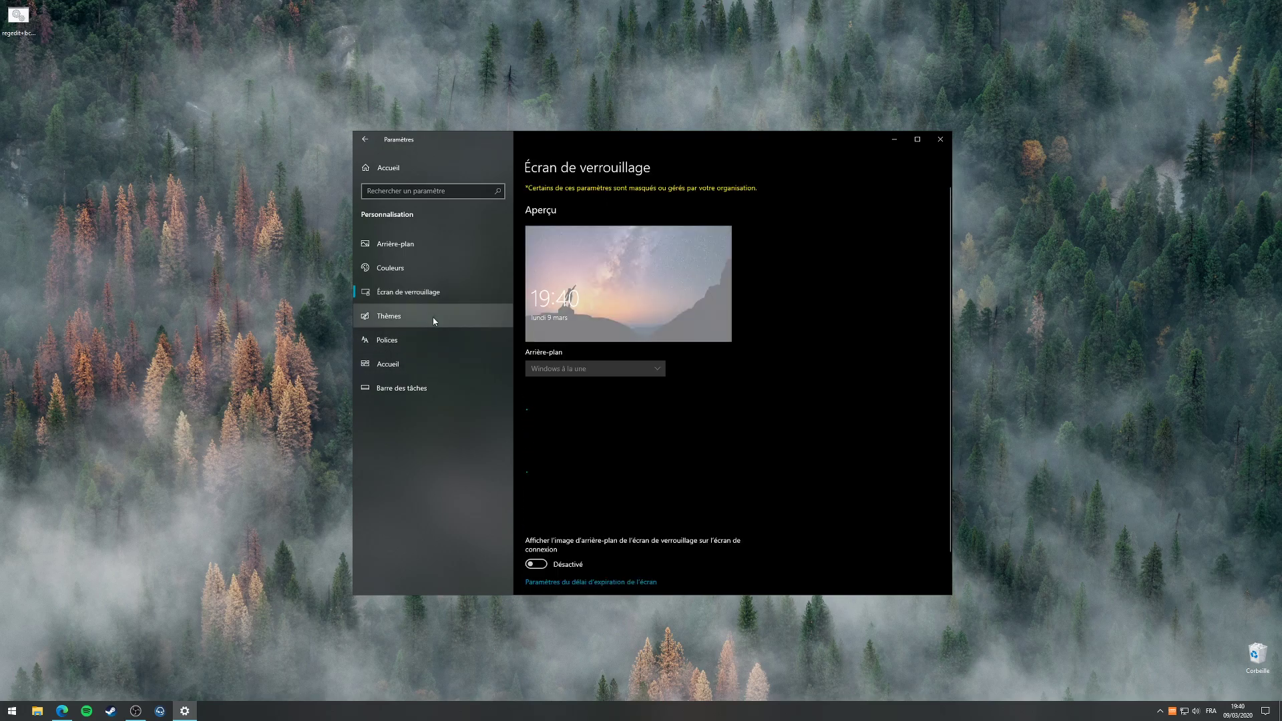
click(419, 314)
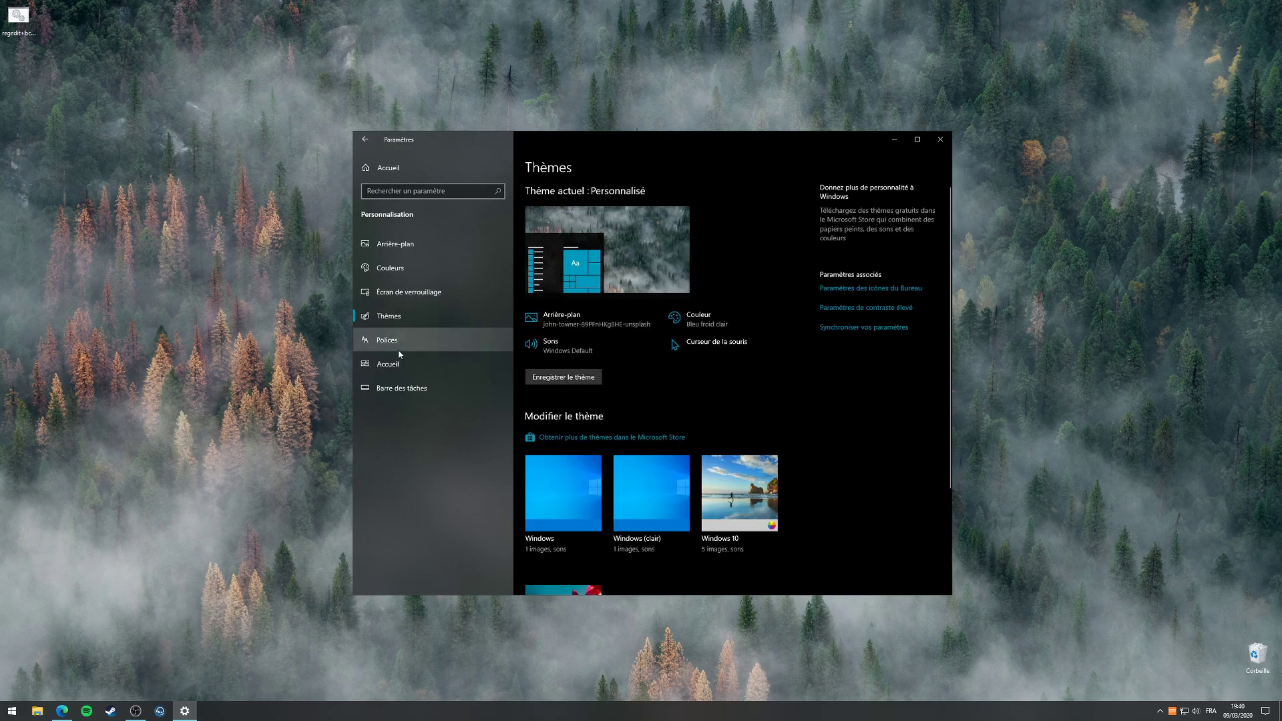
click(416, 348)
Examine the Start menu options on the "Accueil" personalization page, view the Start menu itself, and close it.
click(411, 364)
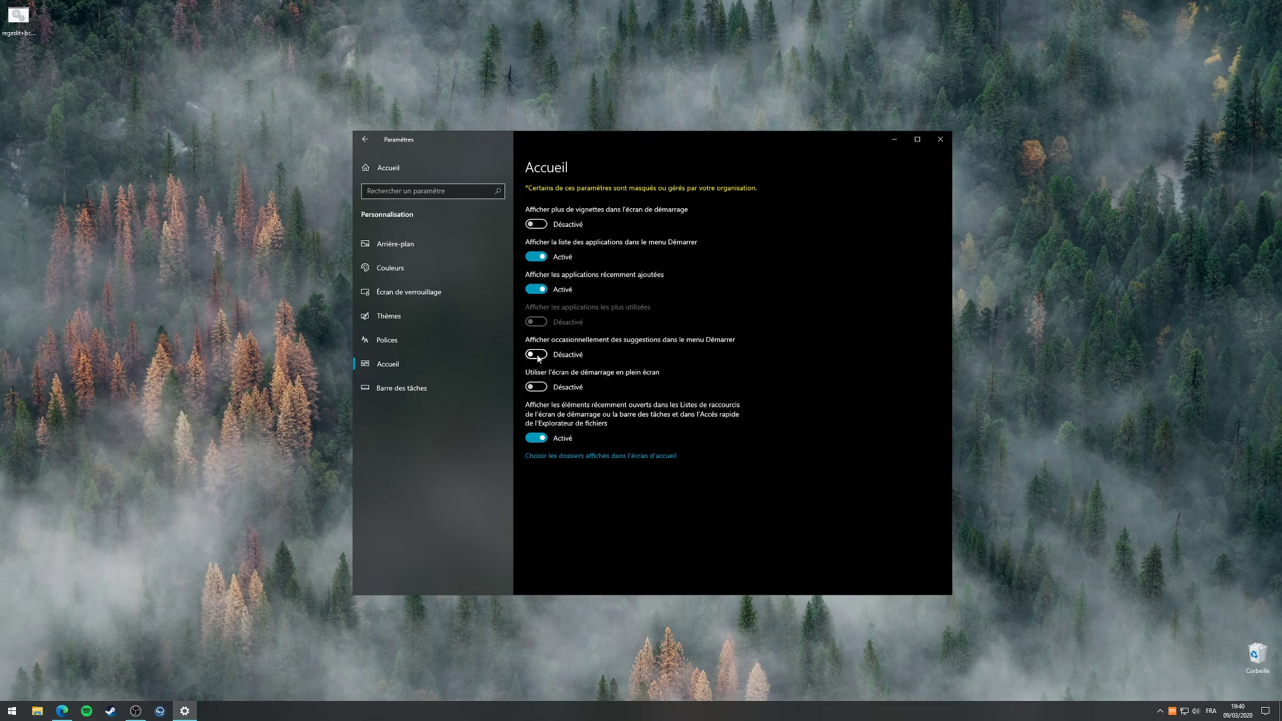
click(12, 711)
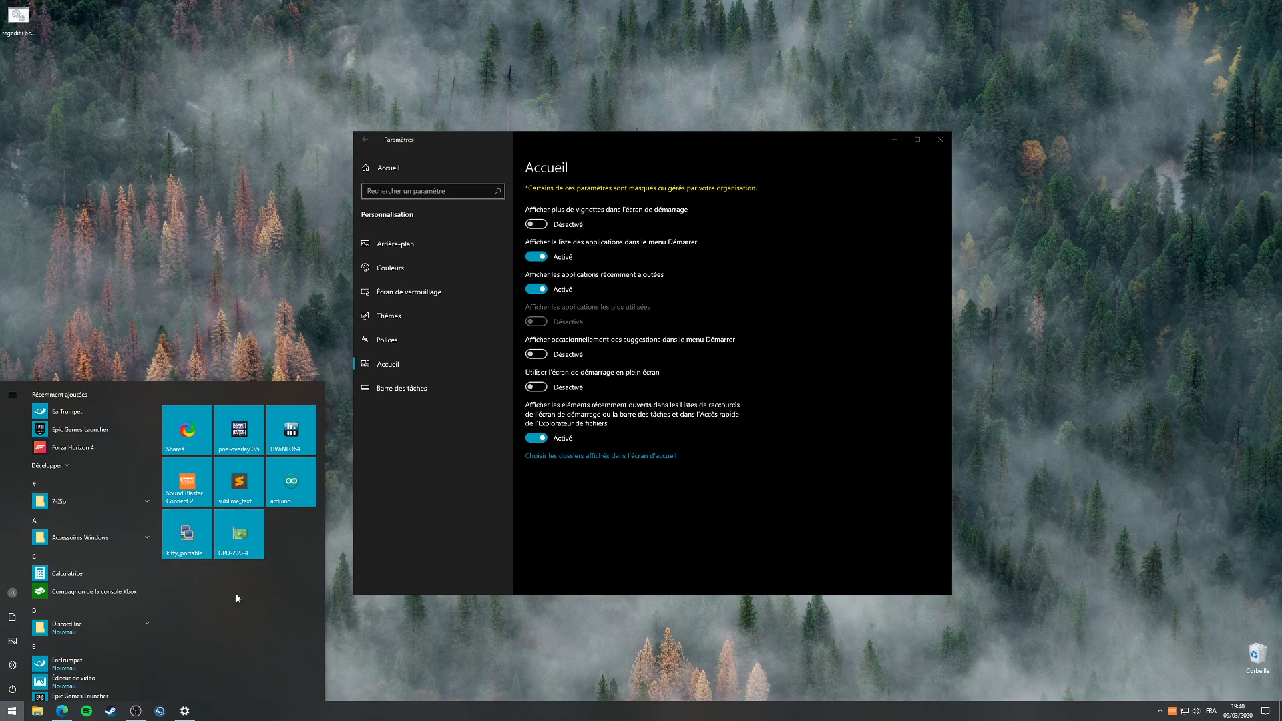
click(226, 336)
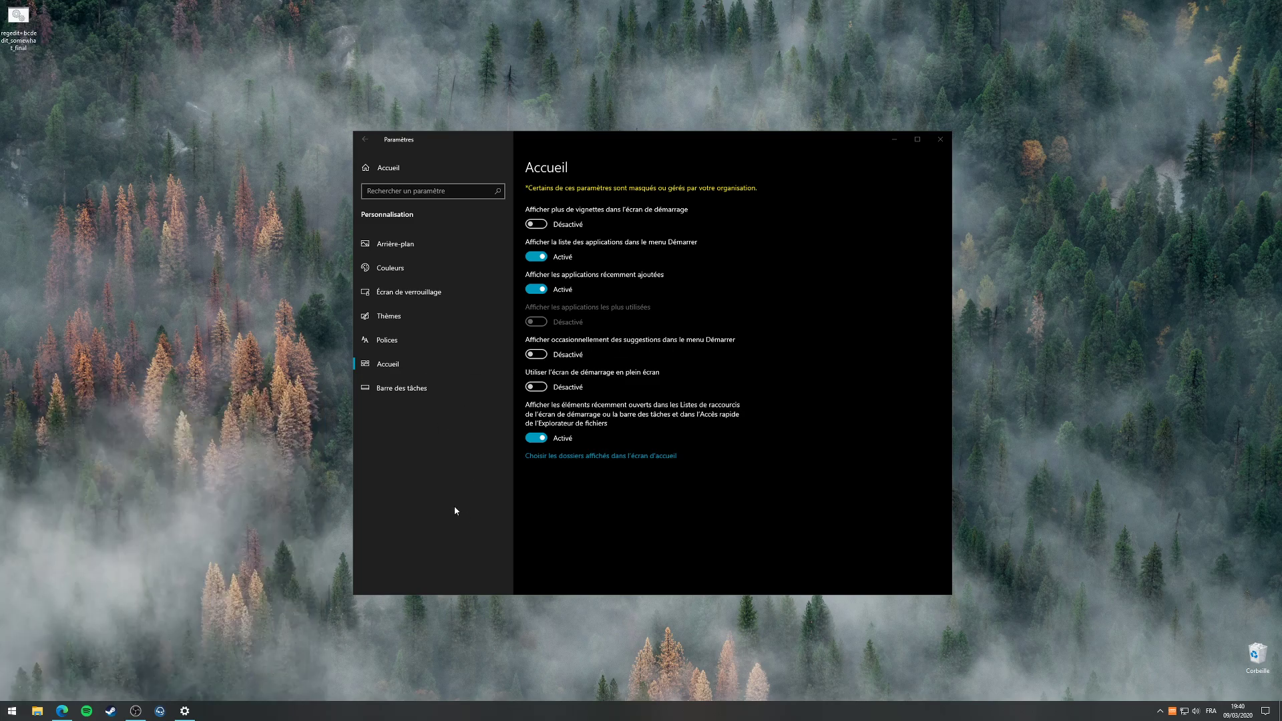
click(435, 514)
Examine all the "Barre des tâches" settings, from locking options to "Plusieurs affichages" and "Contacts", and view the hidden notification icons.
click(435, 387)
scroll(747, 298, down, 5)
scroll(735, 314, up, 5)
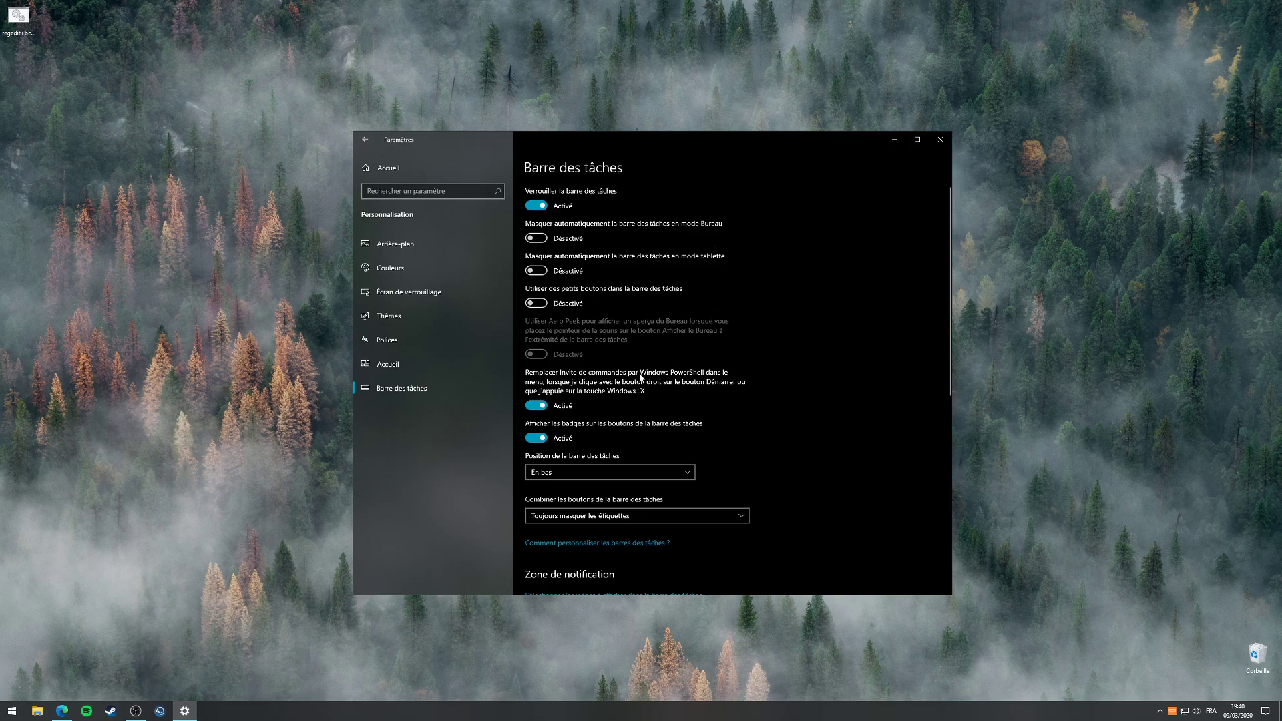
scroll(643, 377, down, 2)
scroll(649, 380, down, 4)
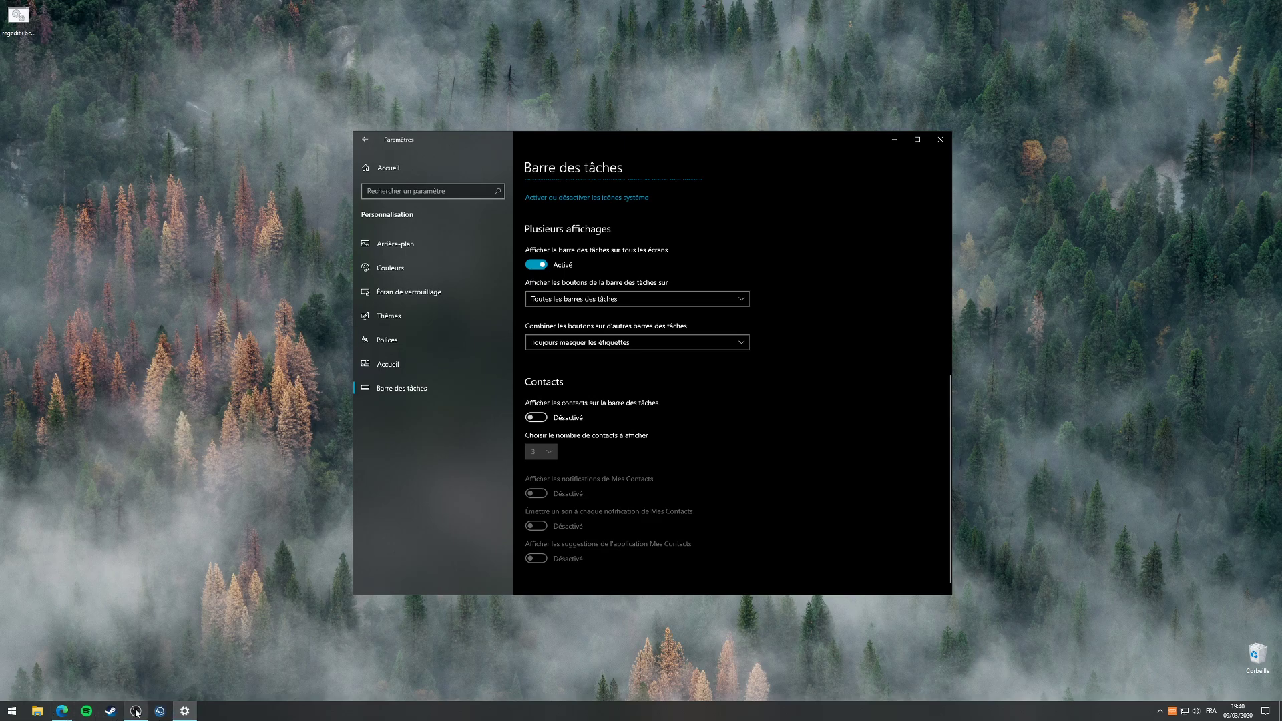
scroll(654, 280, up, 5)
scroll(655, 278, up, 1)
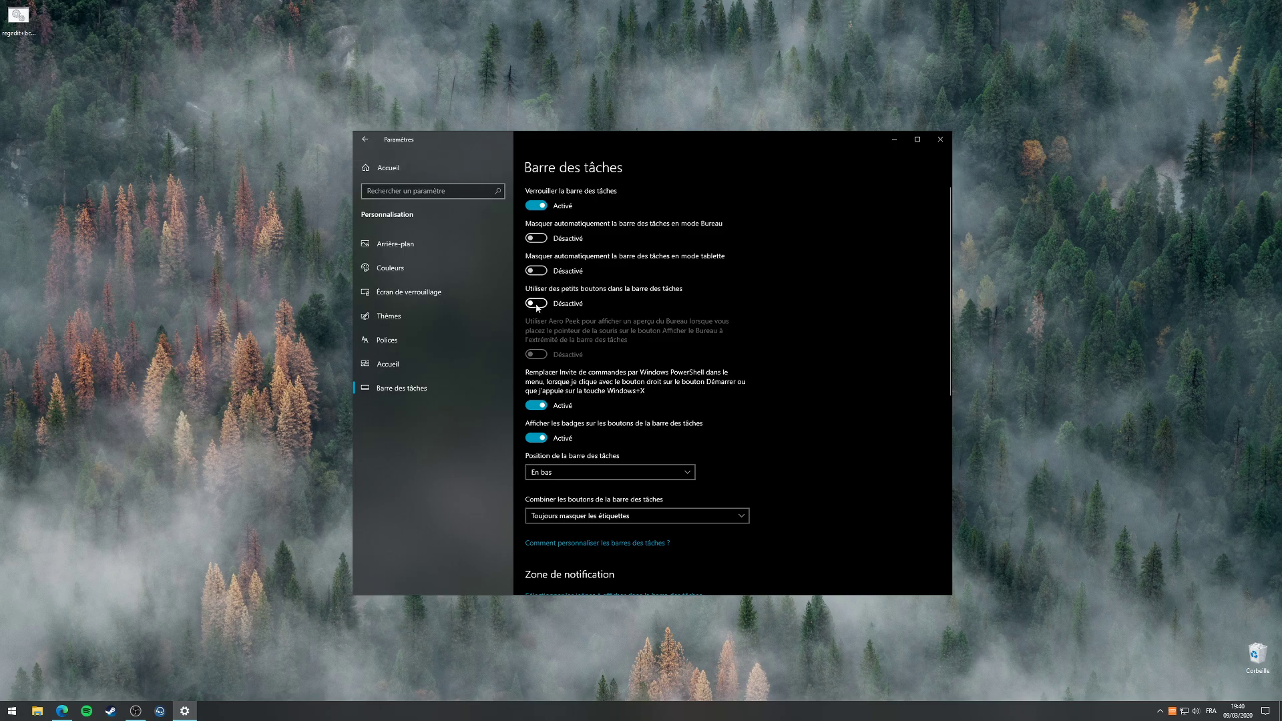
scroll(610, 374, down, 5)
scroll(610, 372, down, 1)
scroll(610, 374, up, 2)
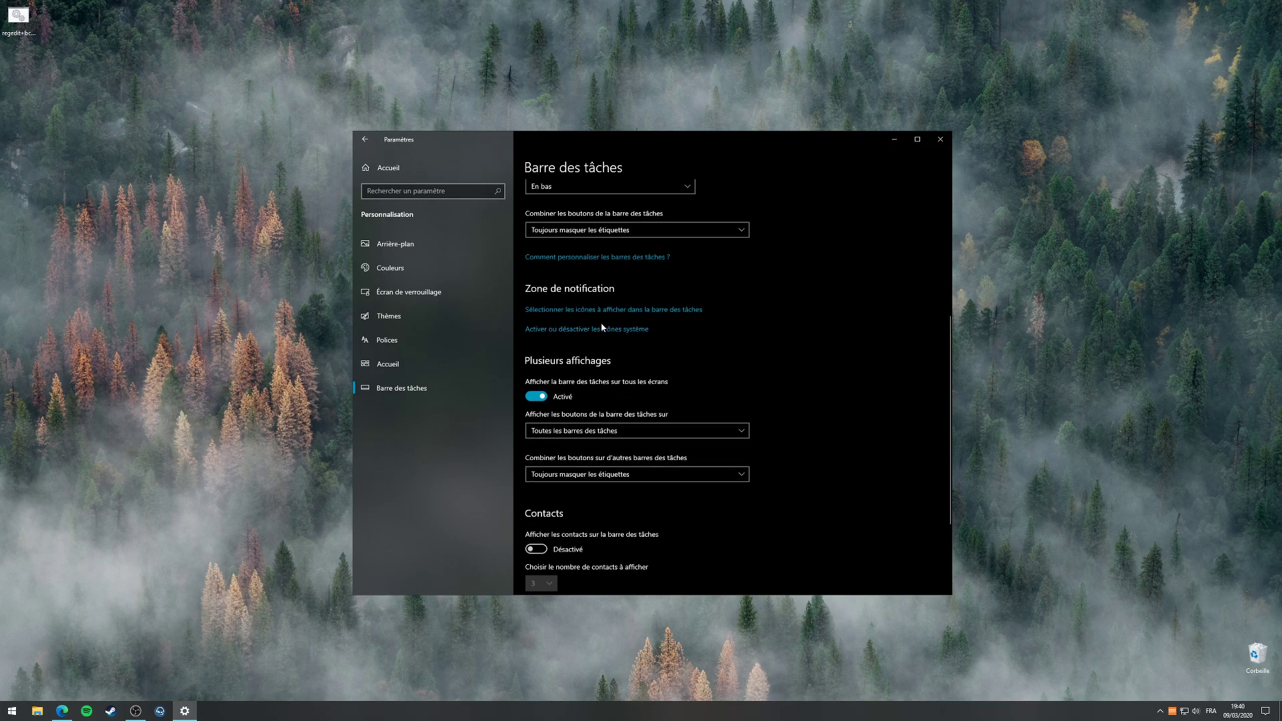
click(1160, 710)
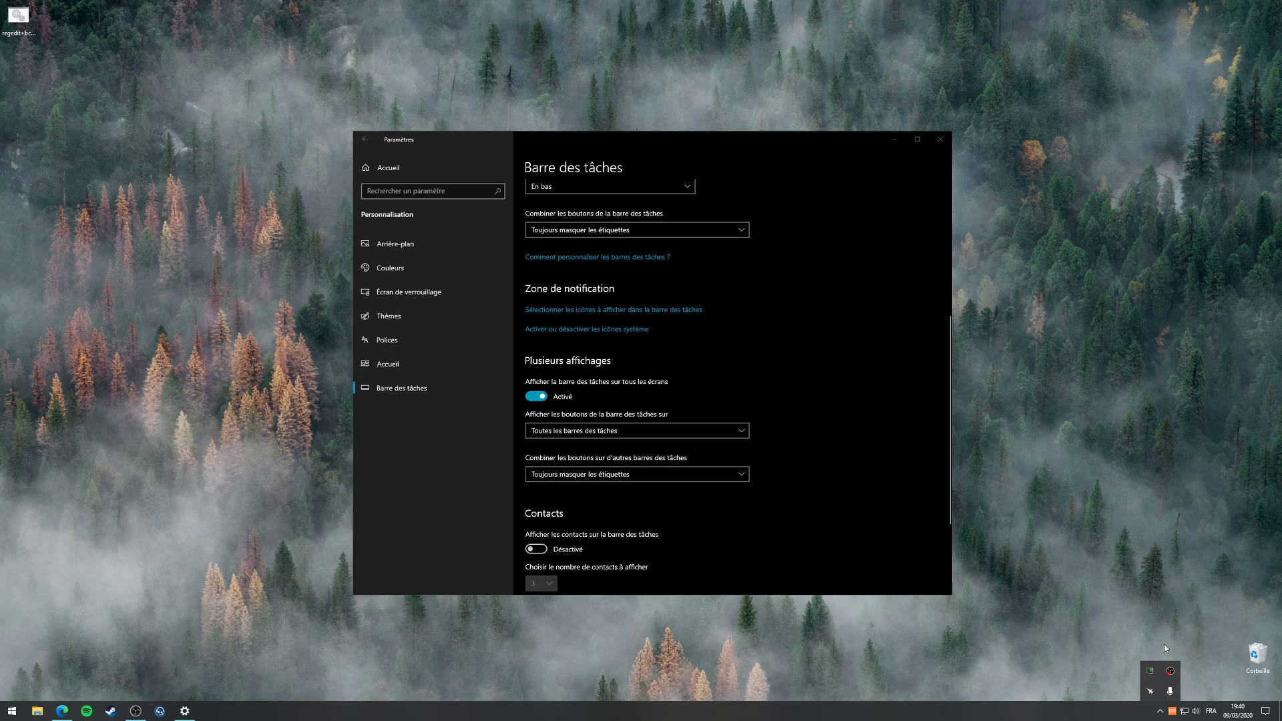
click(1035, 519)
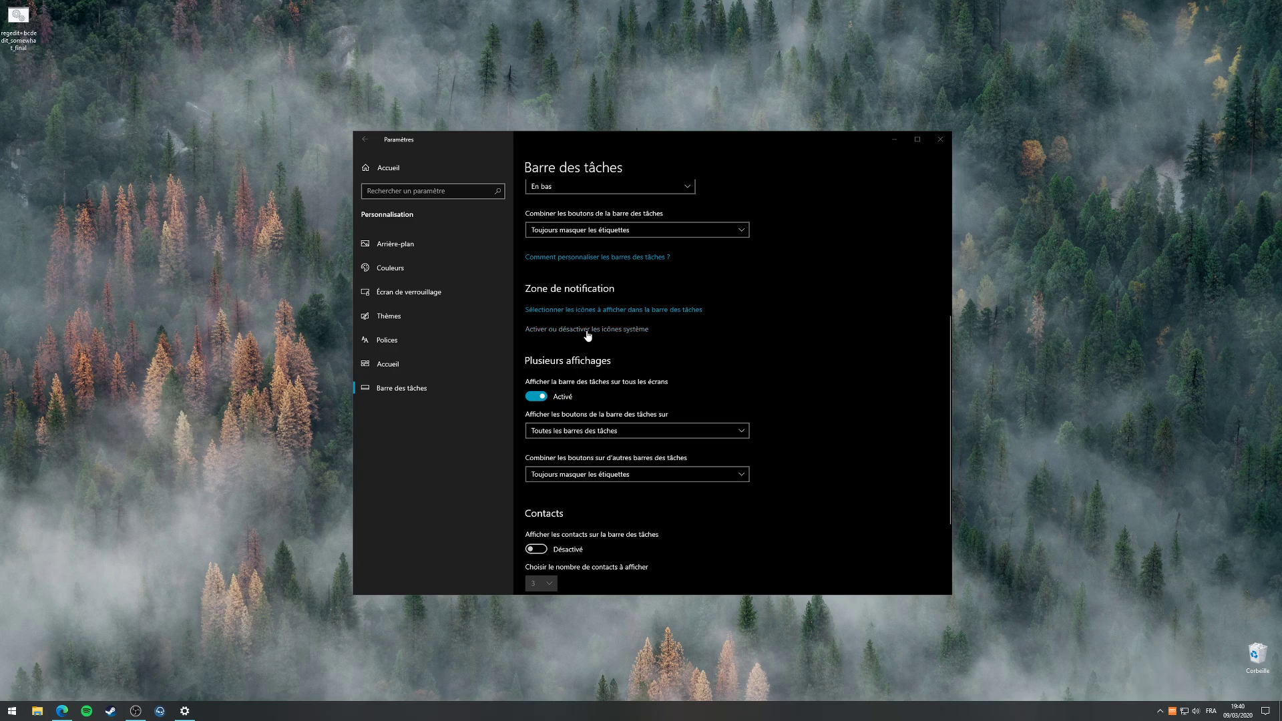
In the system icons settings, view the volume mixer, switch the "Volume" icon on and back off, and return to "Barre des tâches".
click(588, 330)
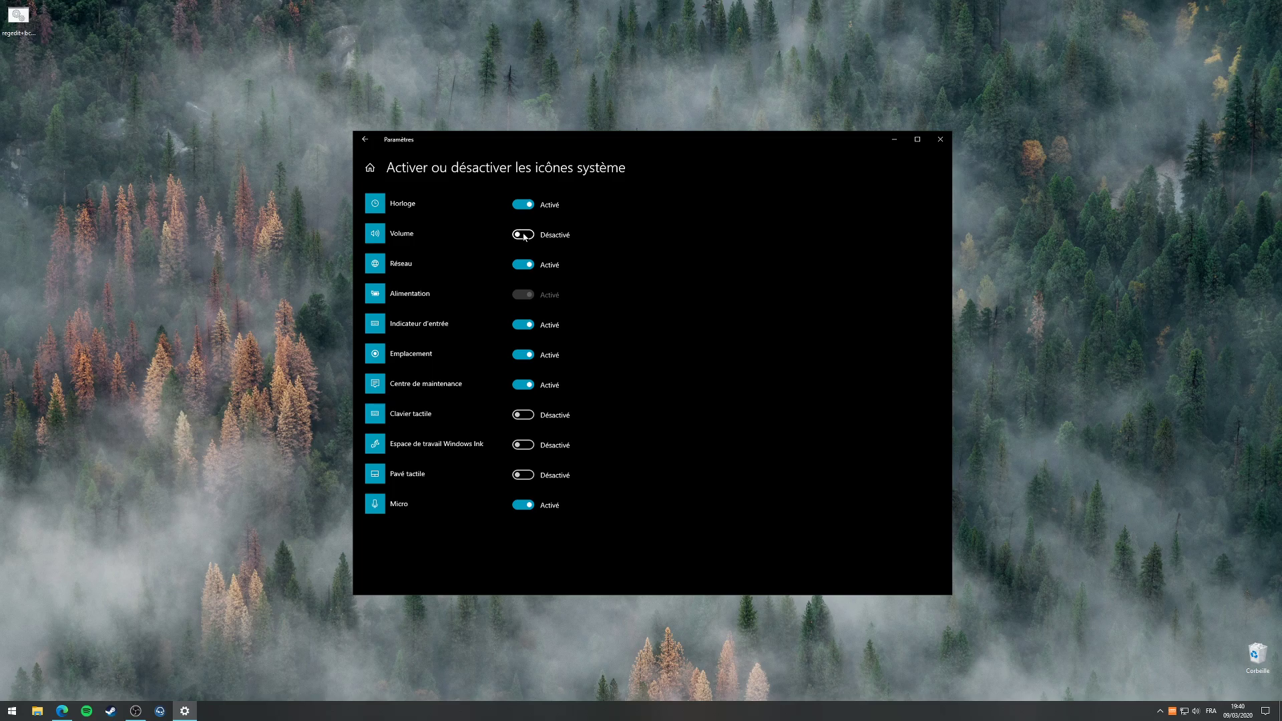
click(1196, 711)
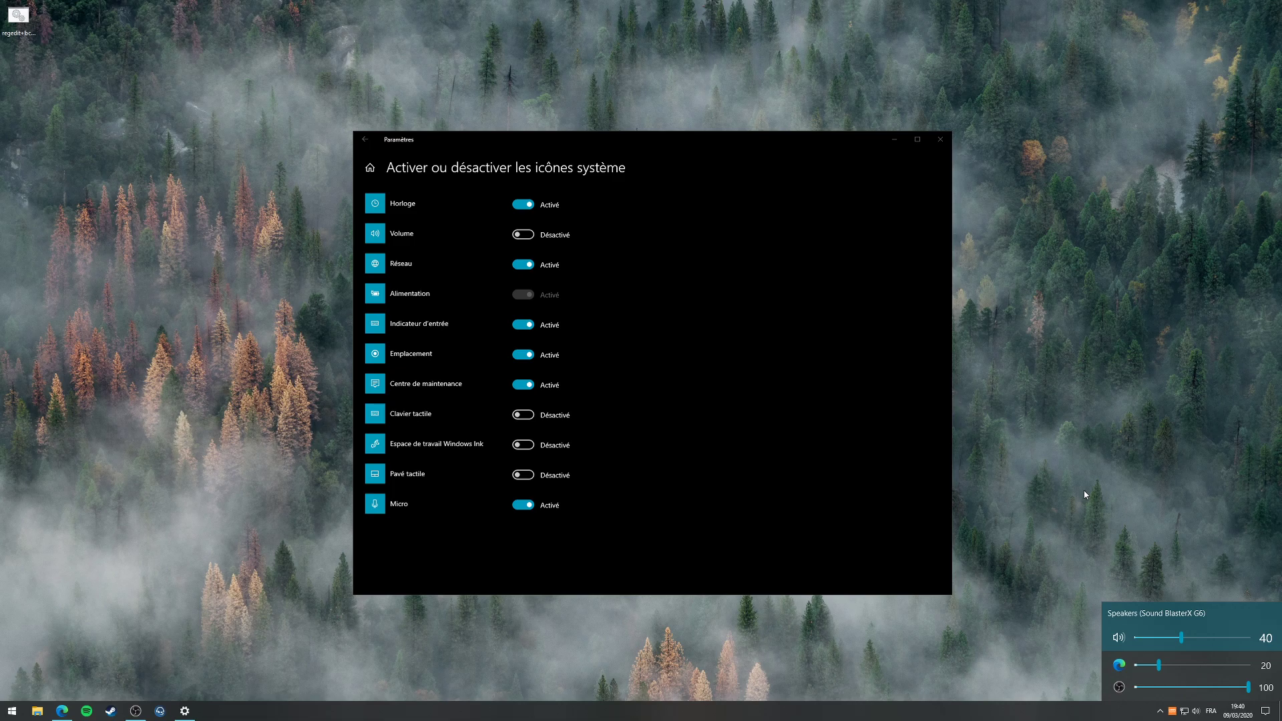
click(1104, 484)
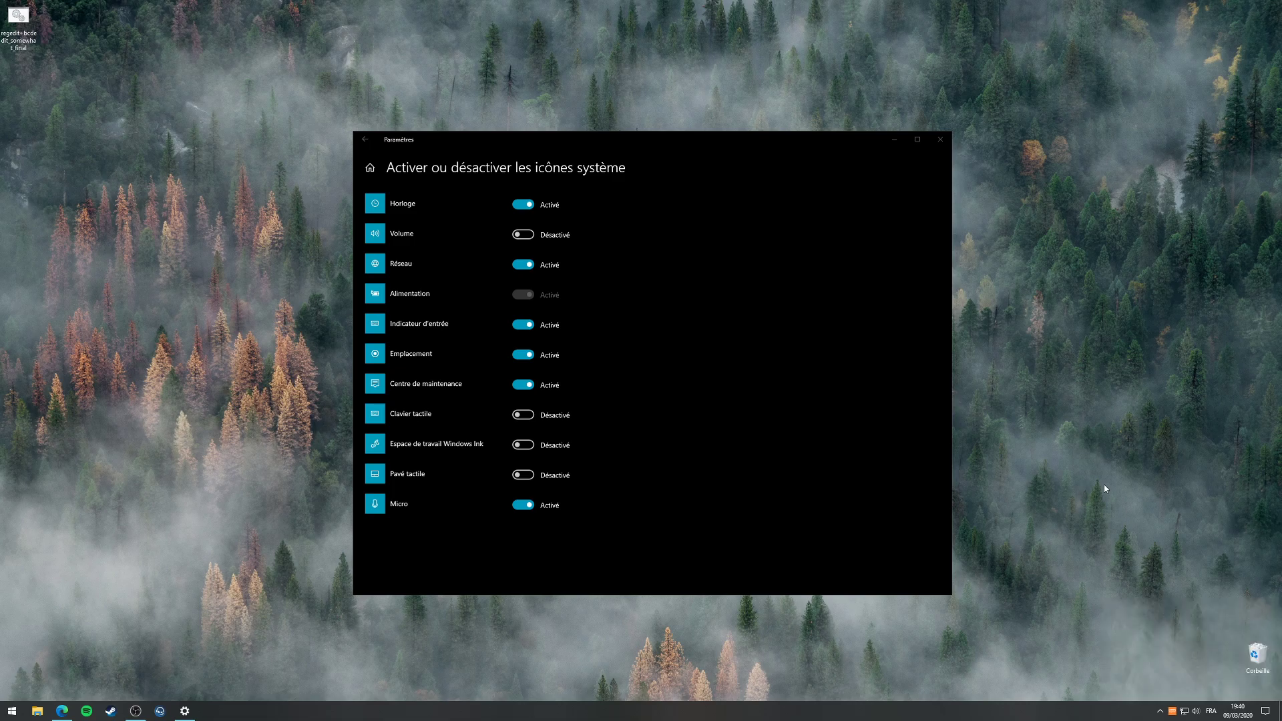
click(525, 235)
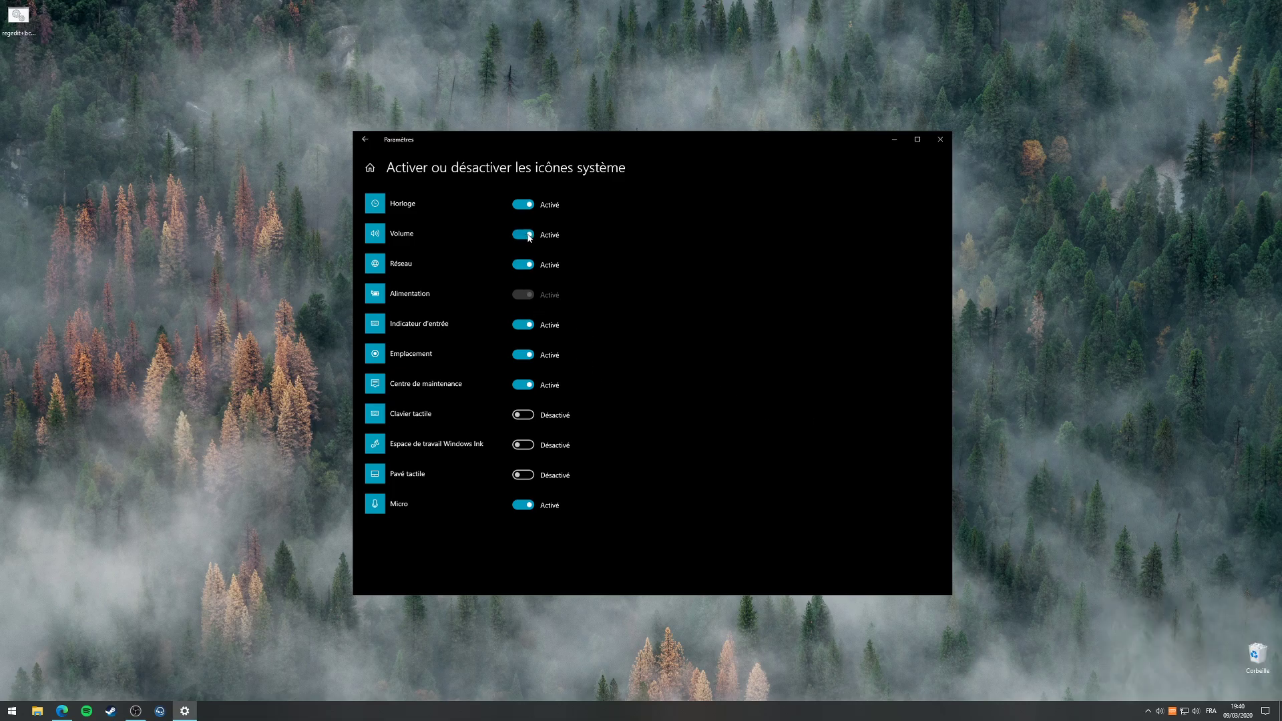
click(521, 235)
click(365, 139)
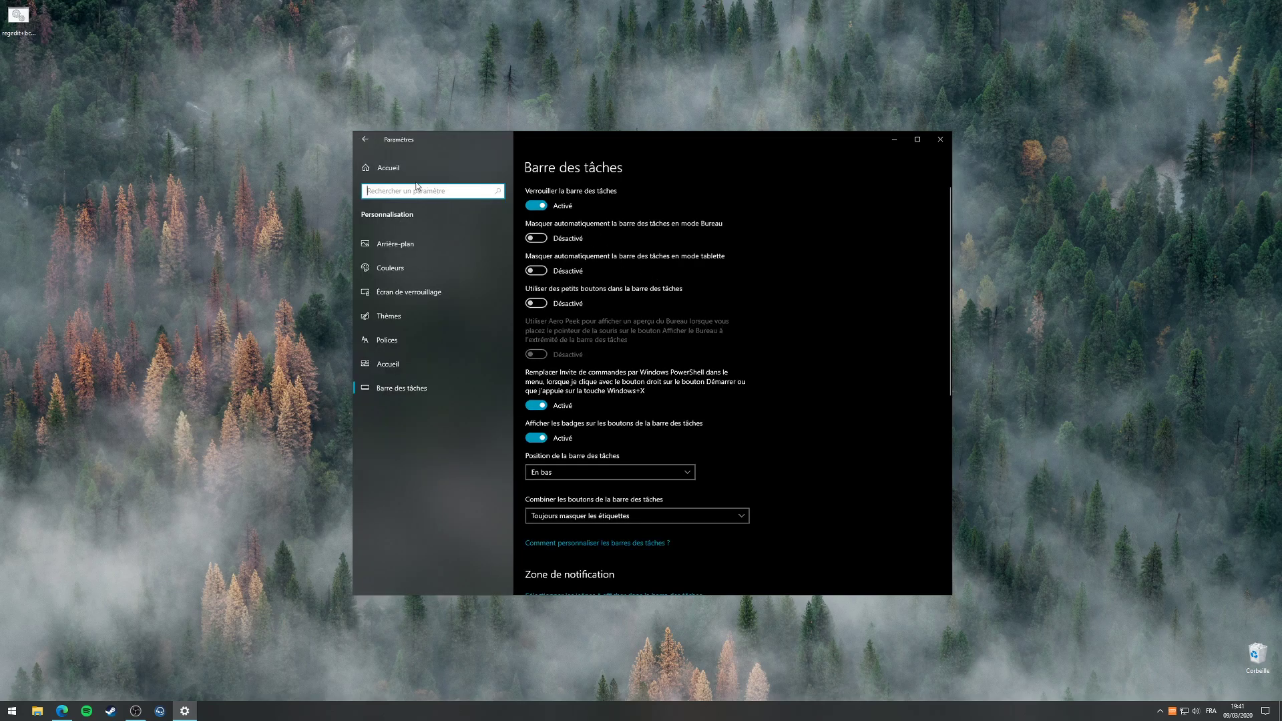
Open the "Applications" settings and examine the installed programs under "Applications et fonctionnalités", expanding the Forza Horizon 4 entry.
click(365, 139)
click(567, 313)
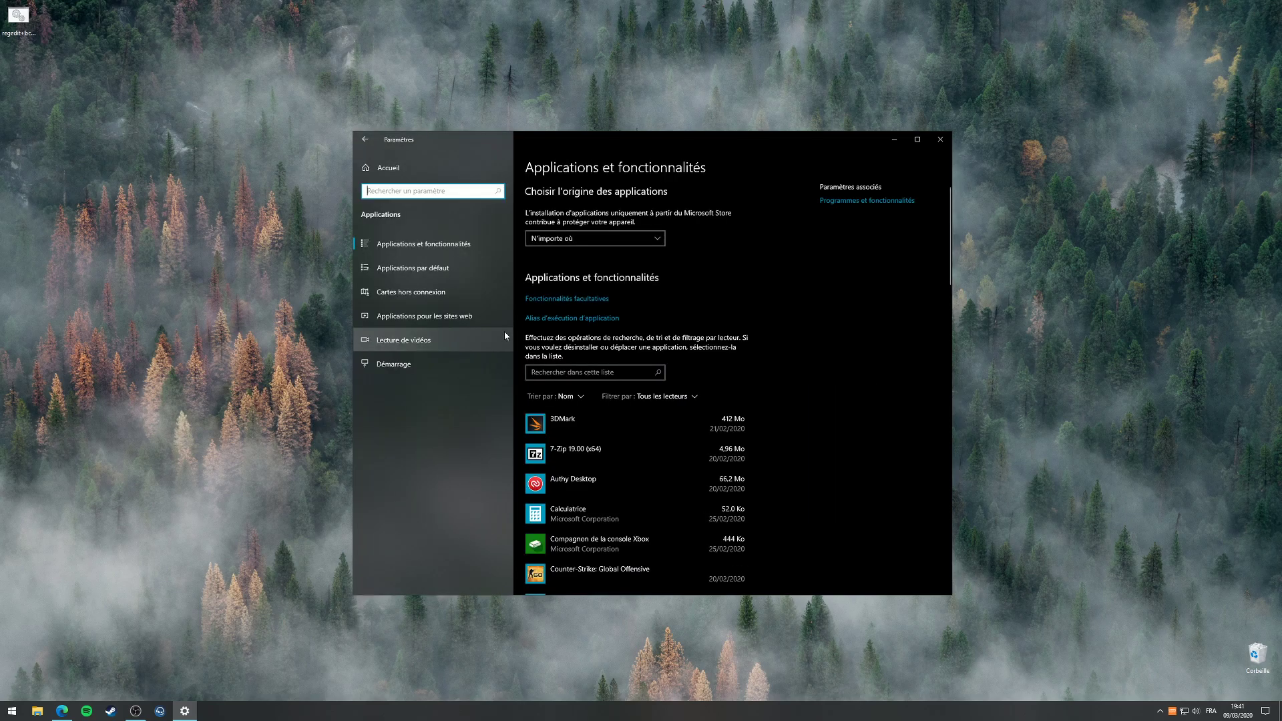
scroll(750, 324, down, 15)
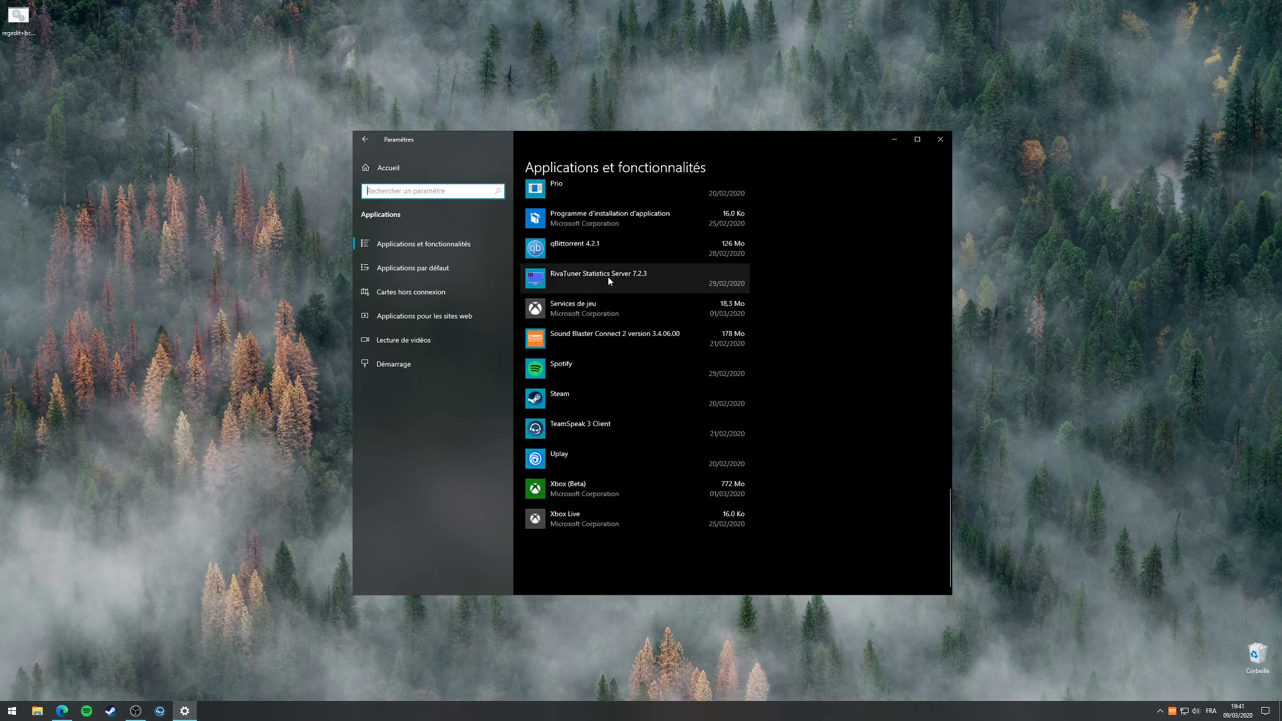
click(608, 276)
scroll(782, 279, up, 15)
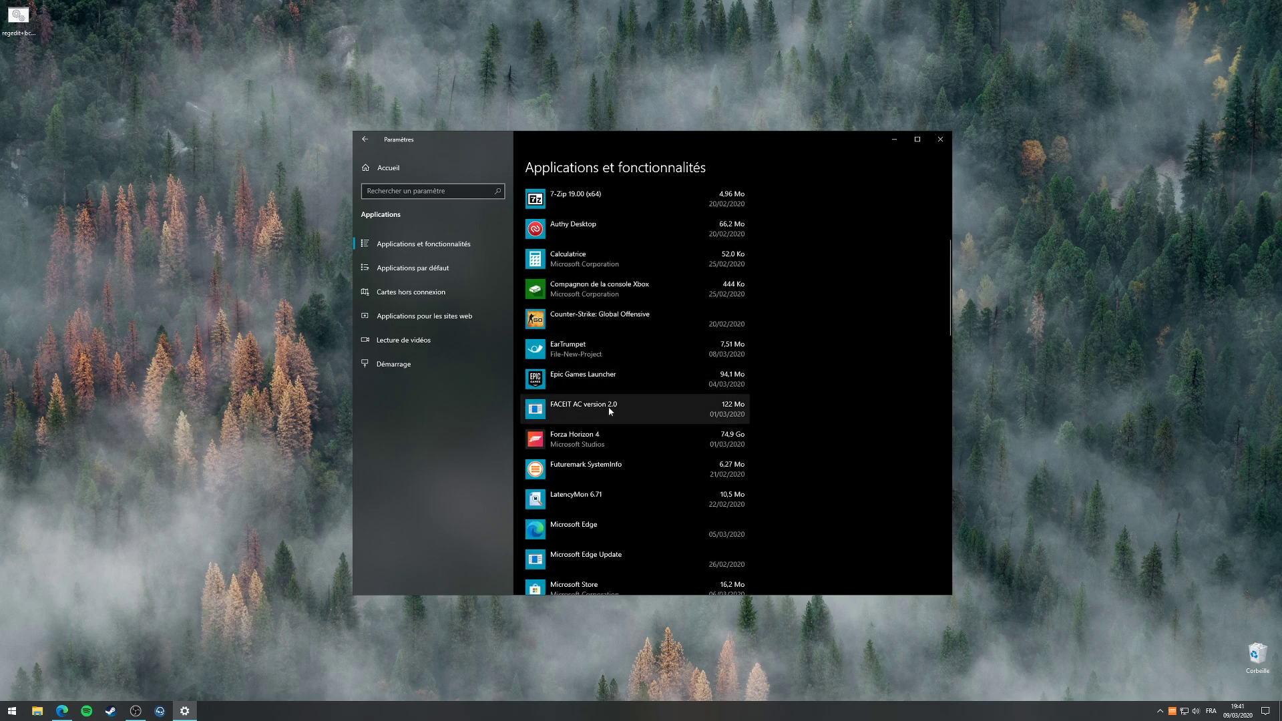
click(615, 442)
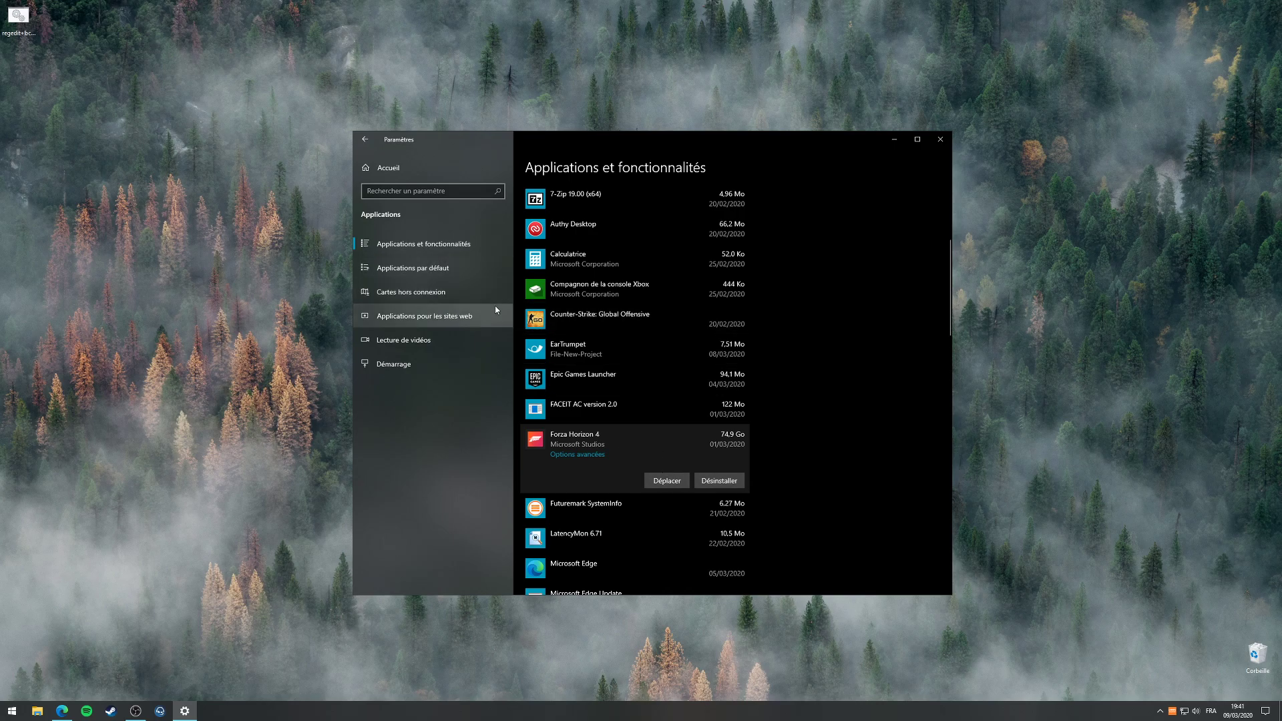
Examine the "Applications par défaut", "Cartes hors connexion", "Applications pour les sites web" and "Démarrage" pages.
click(458, 269)
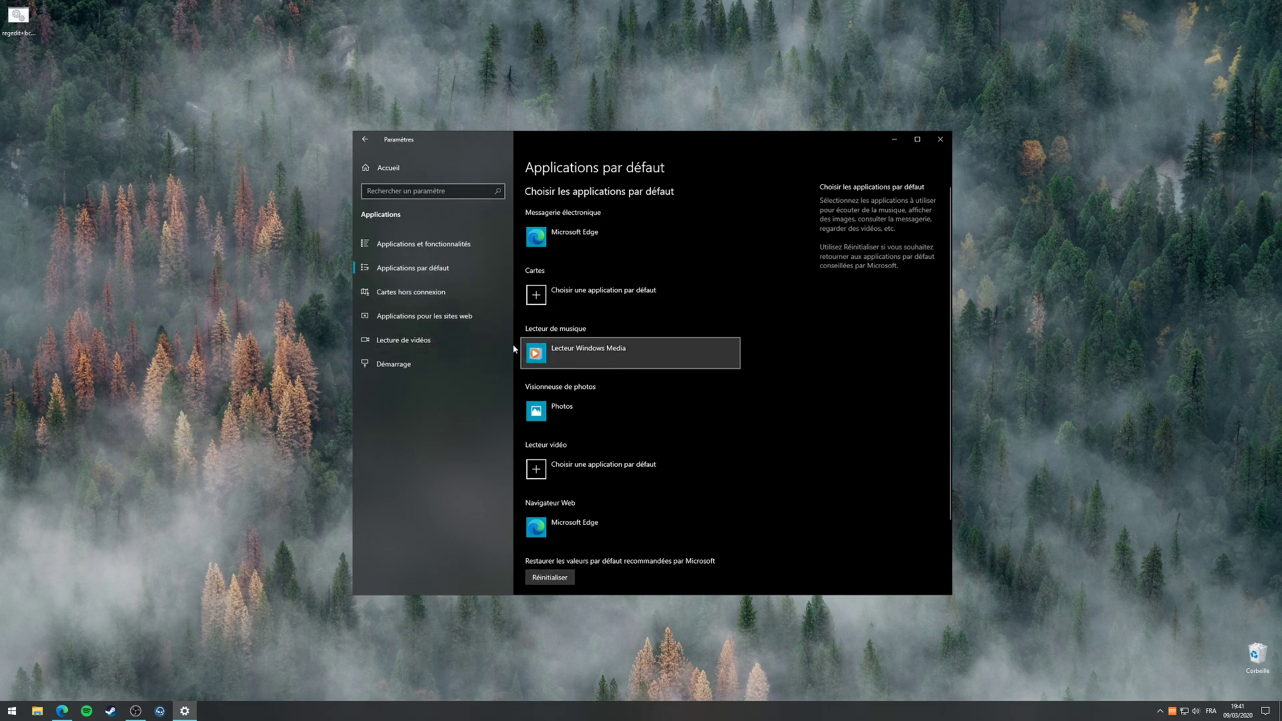
click(458, 294)
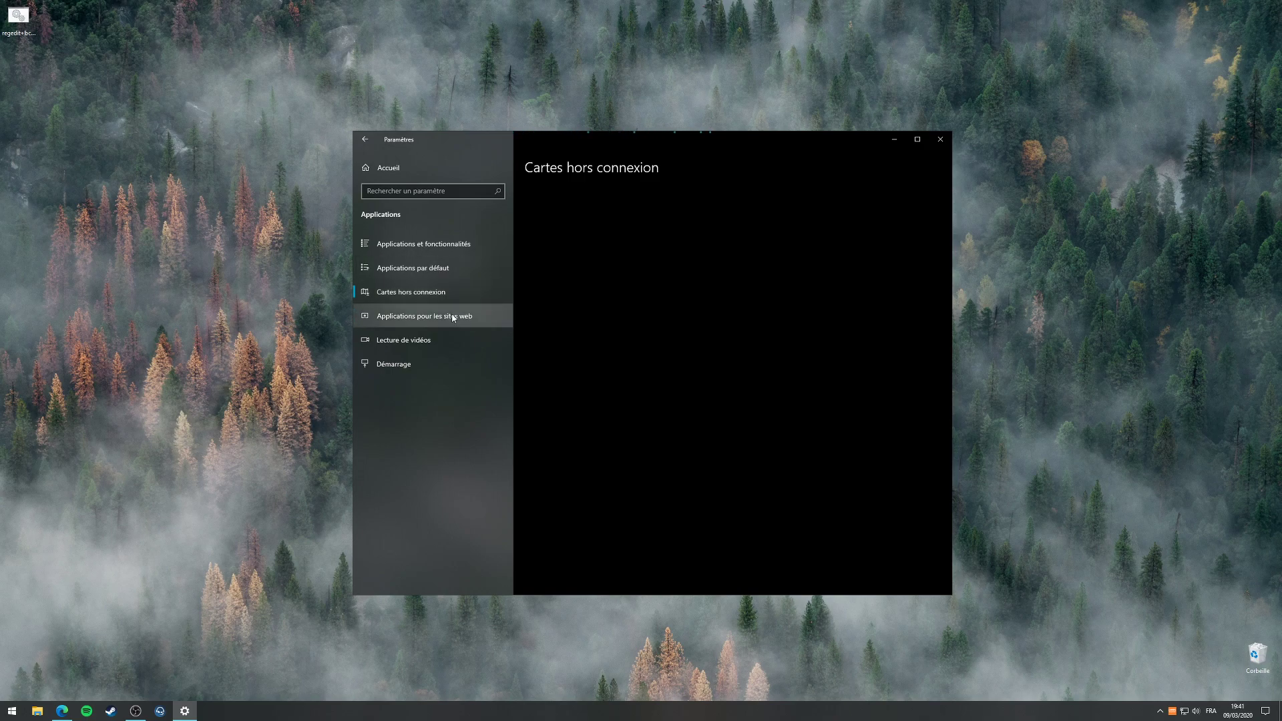
click(442, 319)
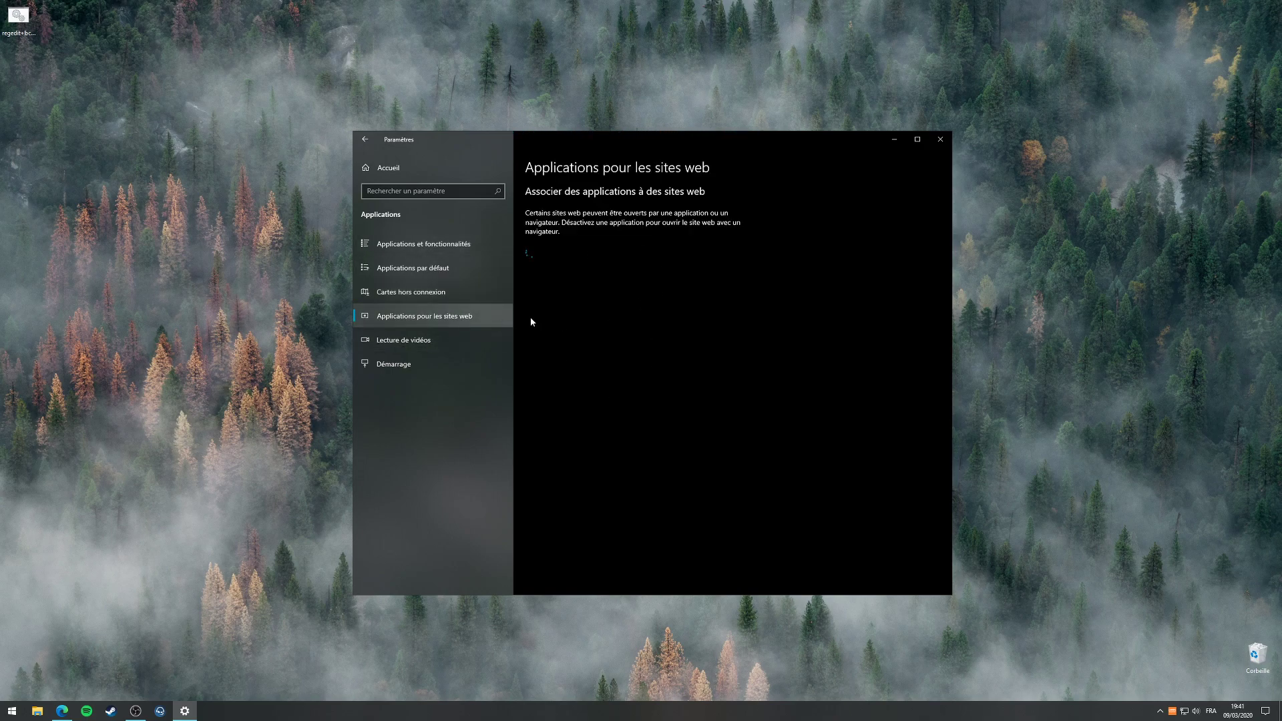
click(429, 367)
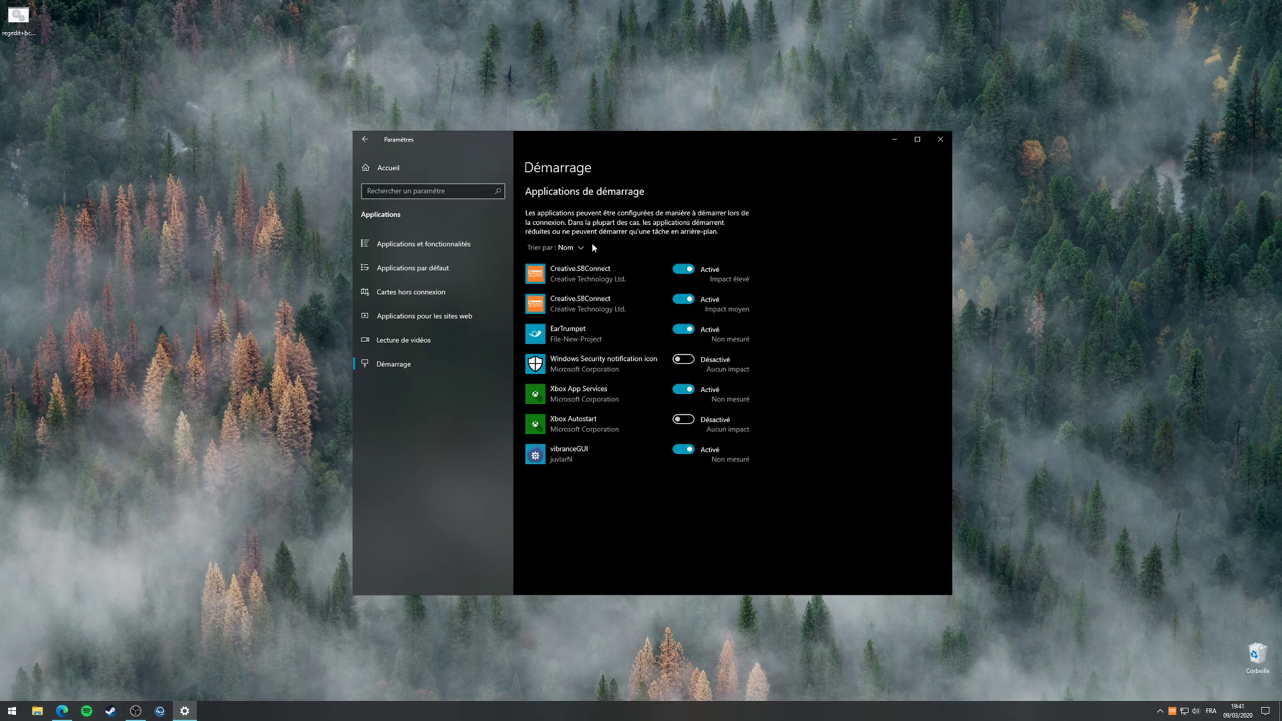
Compare the startup applications in Task Manager with the "Démarrage" settings by placing both windows side by side, and close Task Manager.
right_click(12, 711)
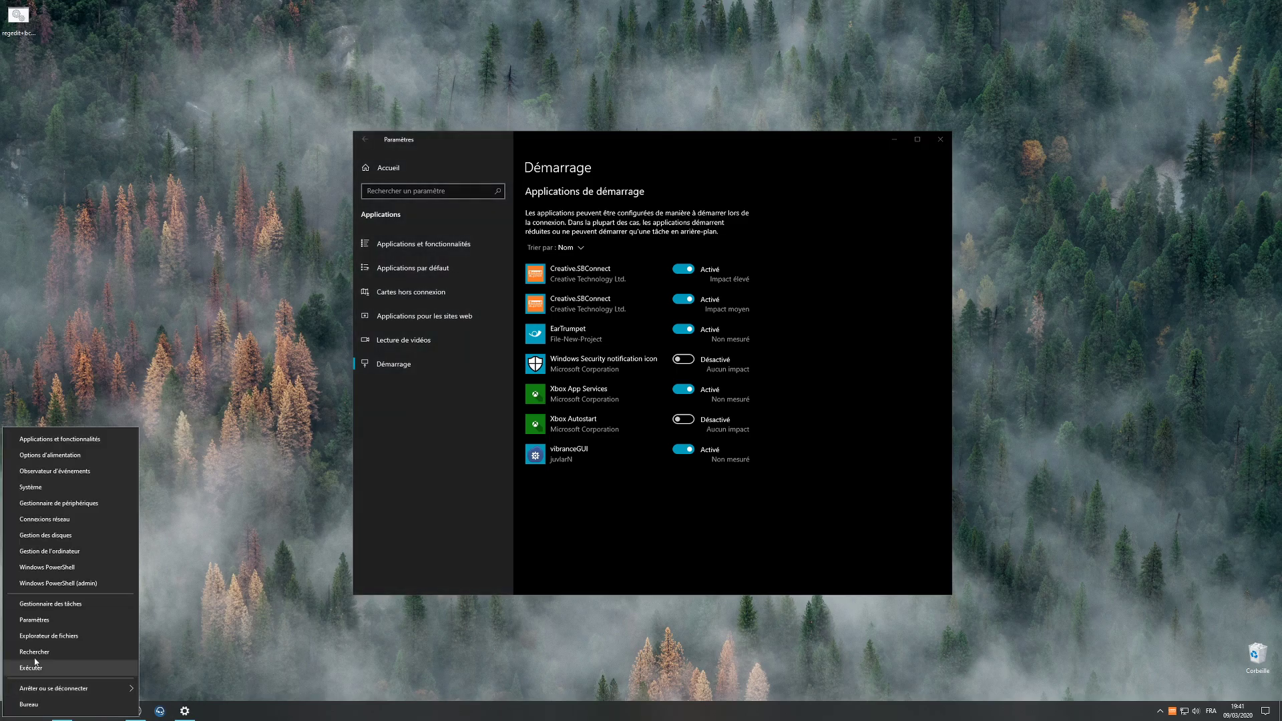
click(86, 604)
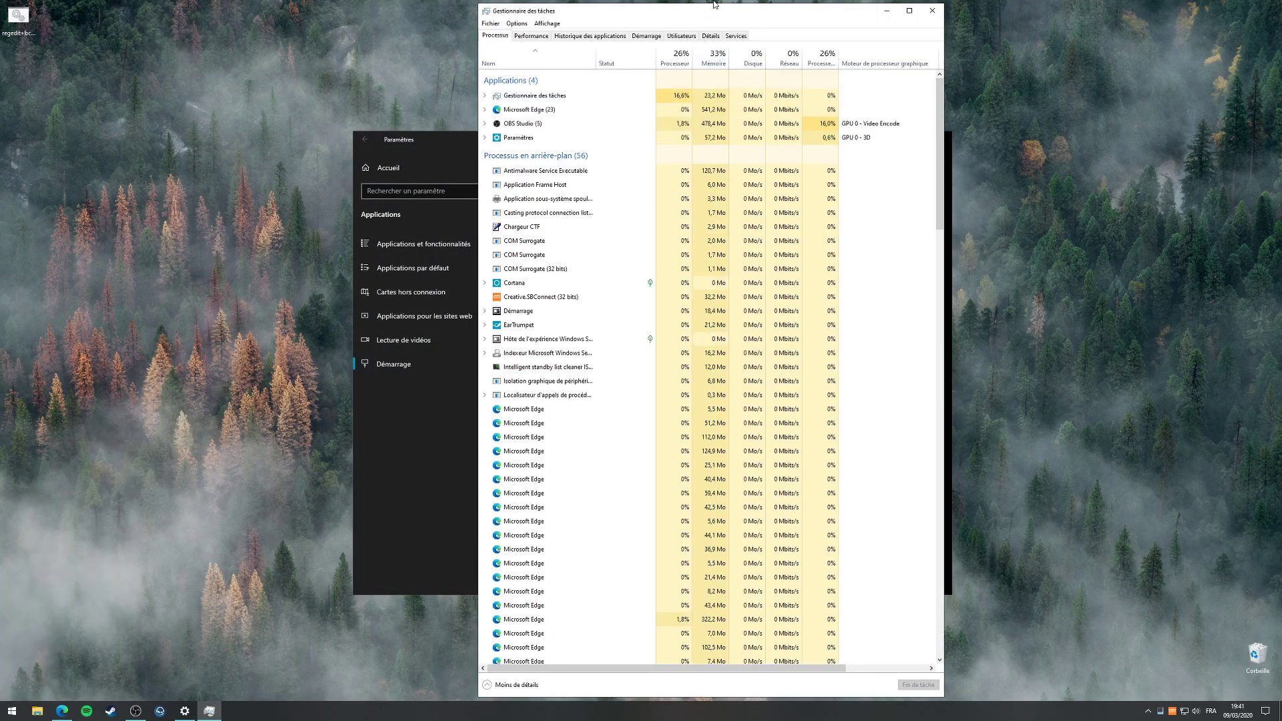
drag(714, 4, 209, 171)
click(646, 210)
drag(511, 140, 660, 178)
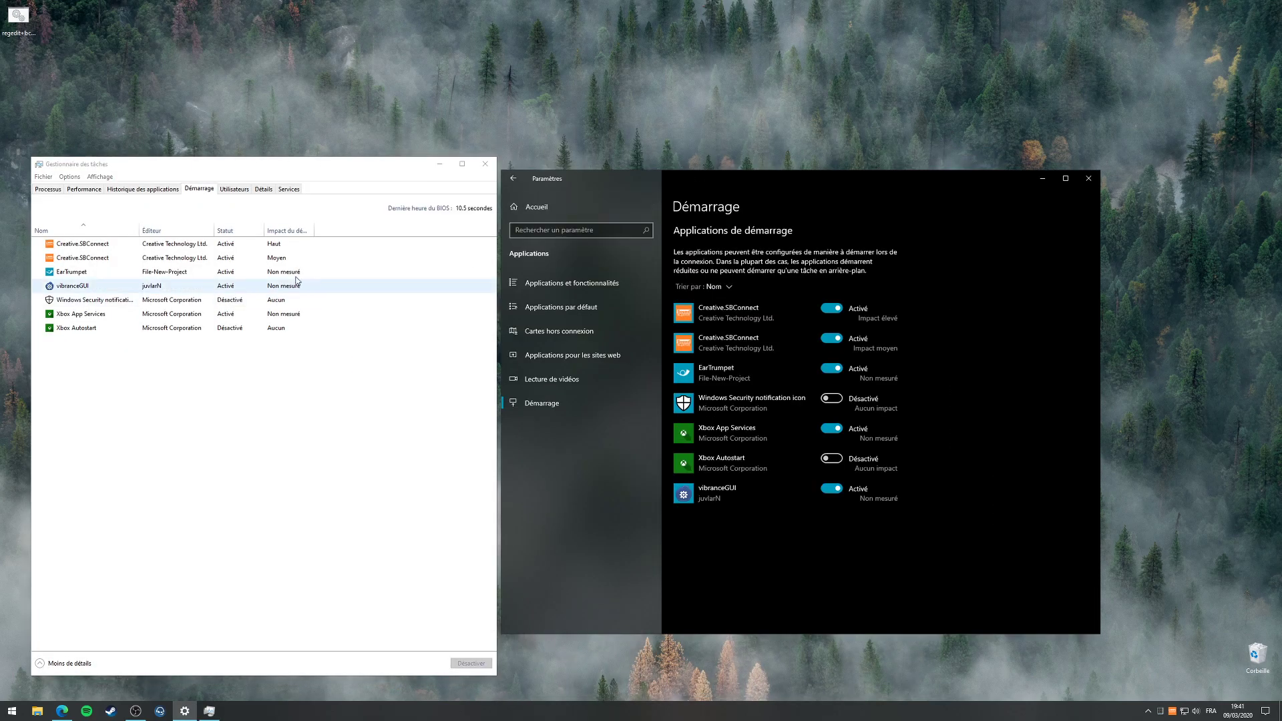
click(486, 164)
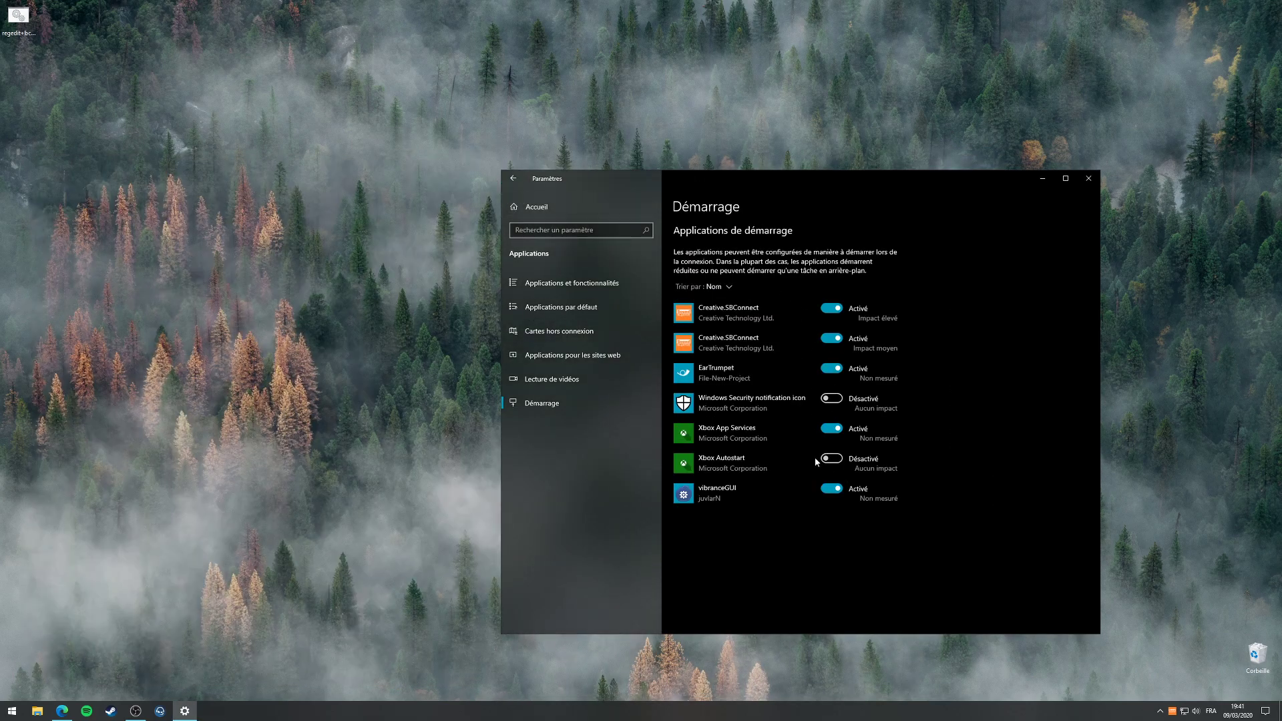
Examine "Options de connexion" under "Comptes" and switch the option to reuse sign-in info after an update or restart on and back off.
click(513, 179)
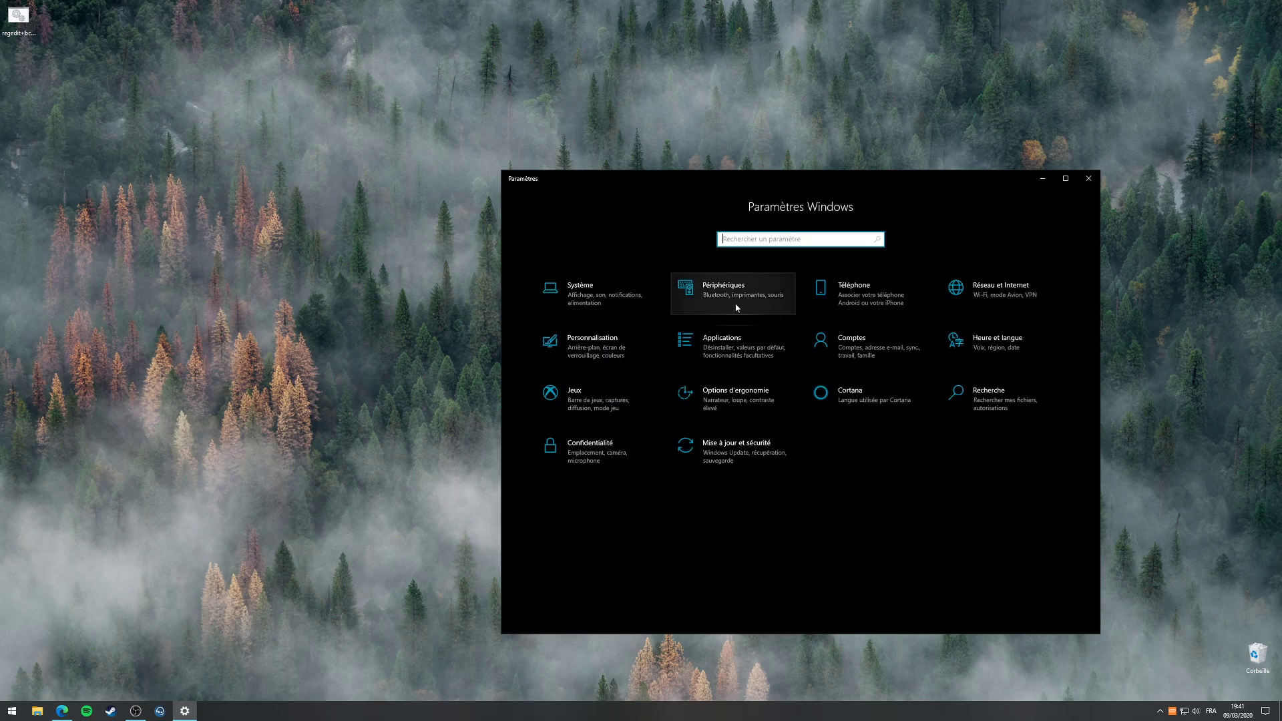
click(861, 346)
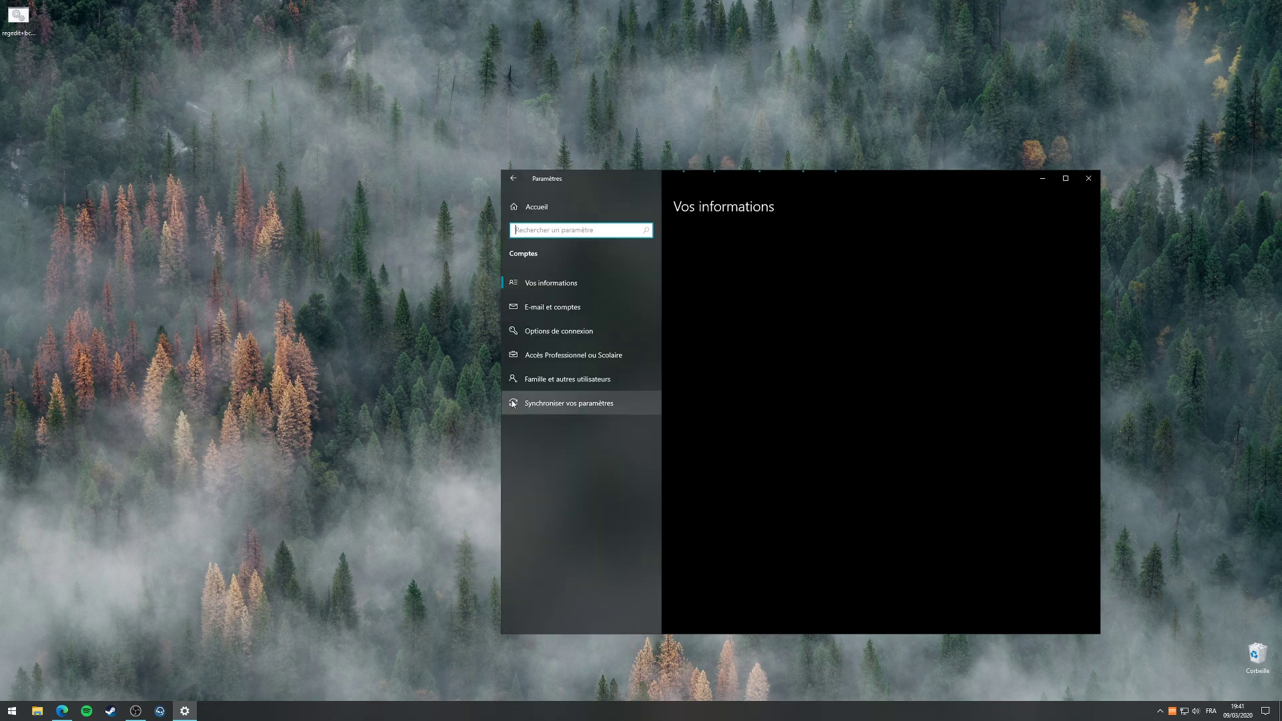
click(554, 331)
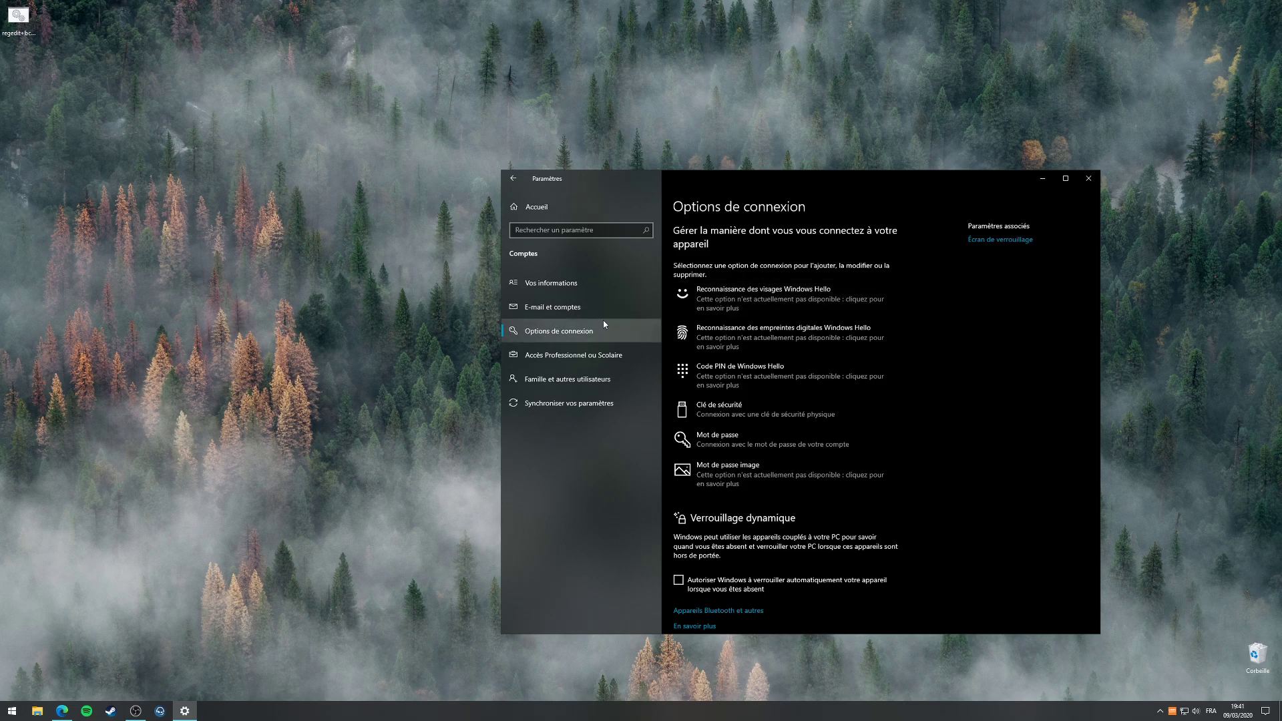
scroll(993, 407, down, 3)
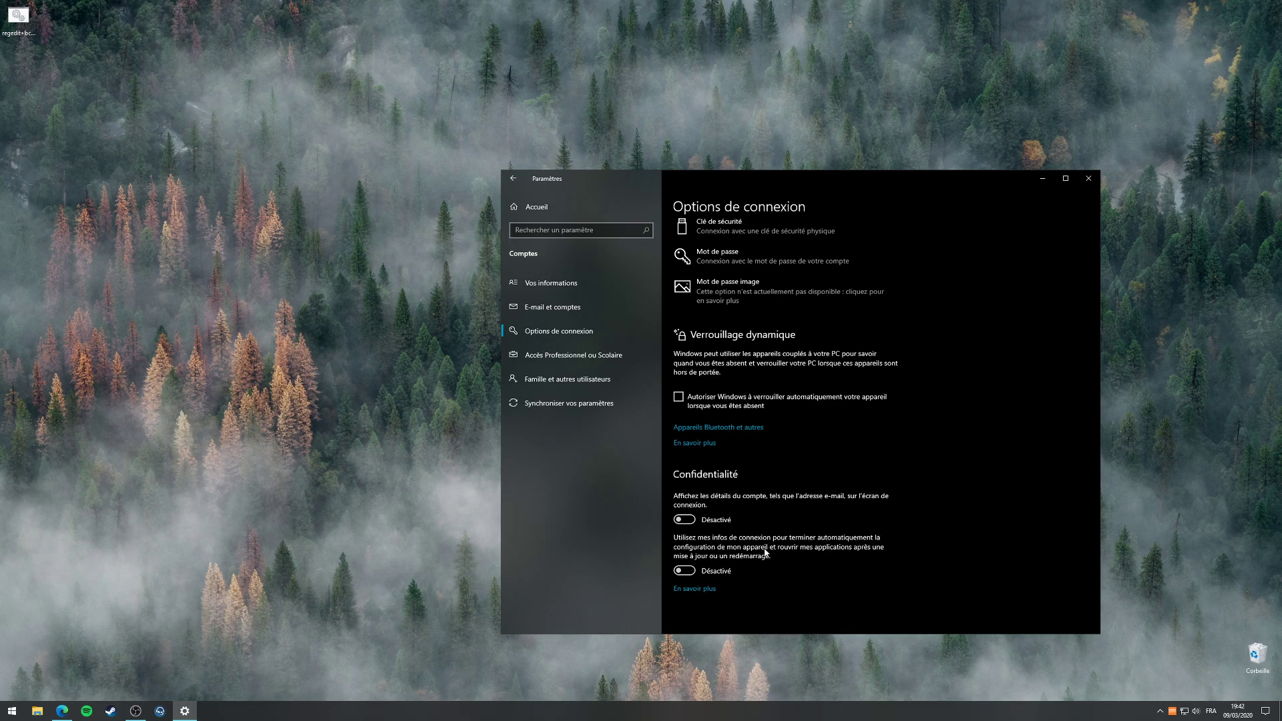
click(684, 571)
click(684, 570)
View the work access and synchronization pages under "Comptes", check "Date et heure", and return to the Settings home.
click(573, 355)
click(569, 402)
click(513, 179)
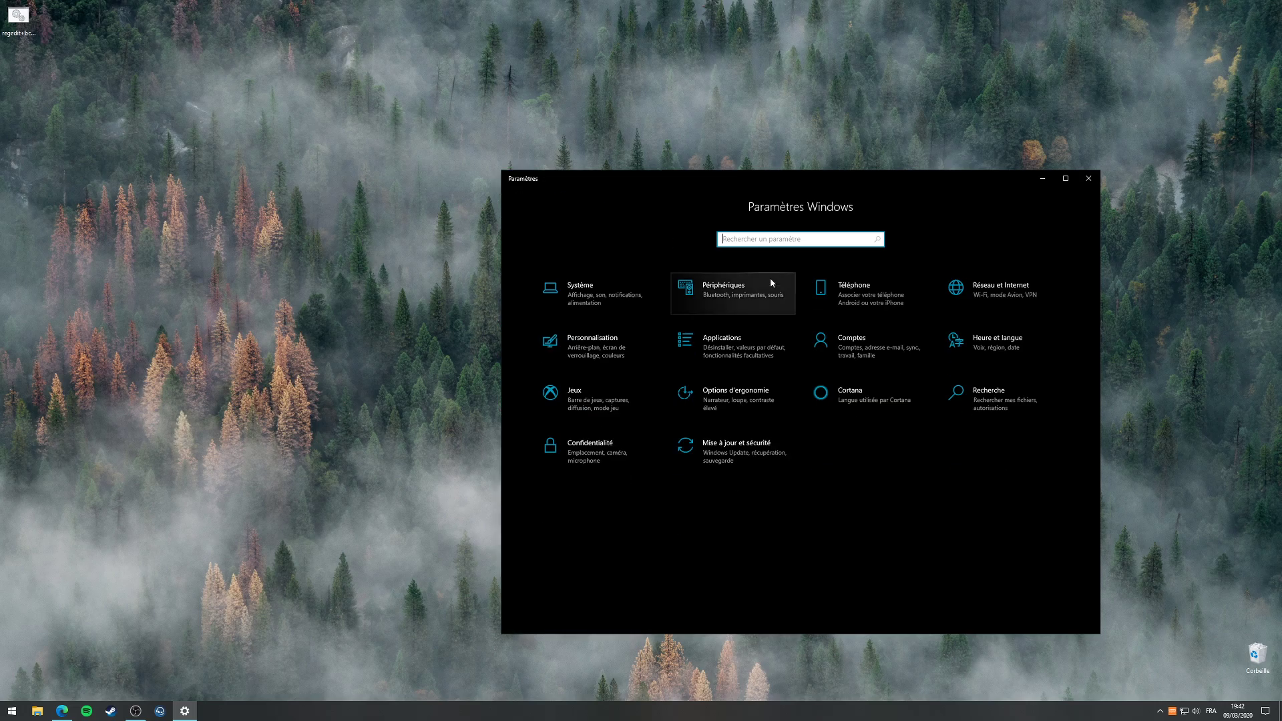
click(994, 349)
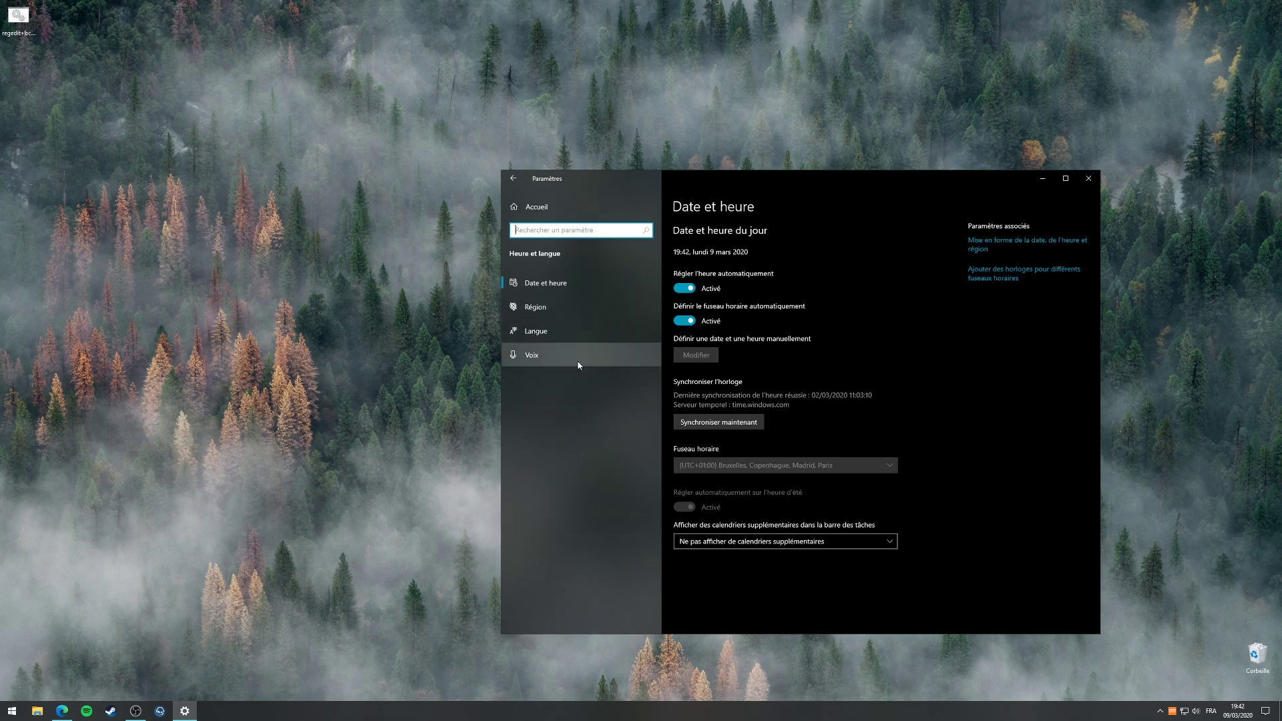
click(513, 178)
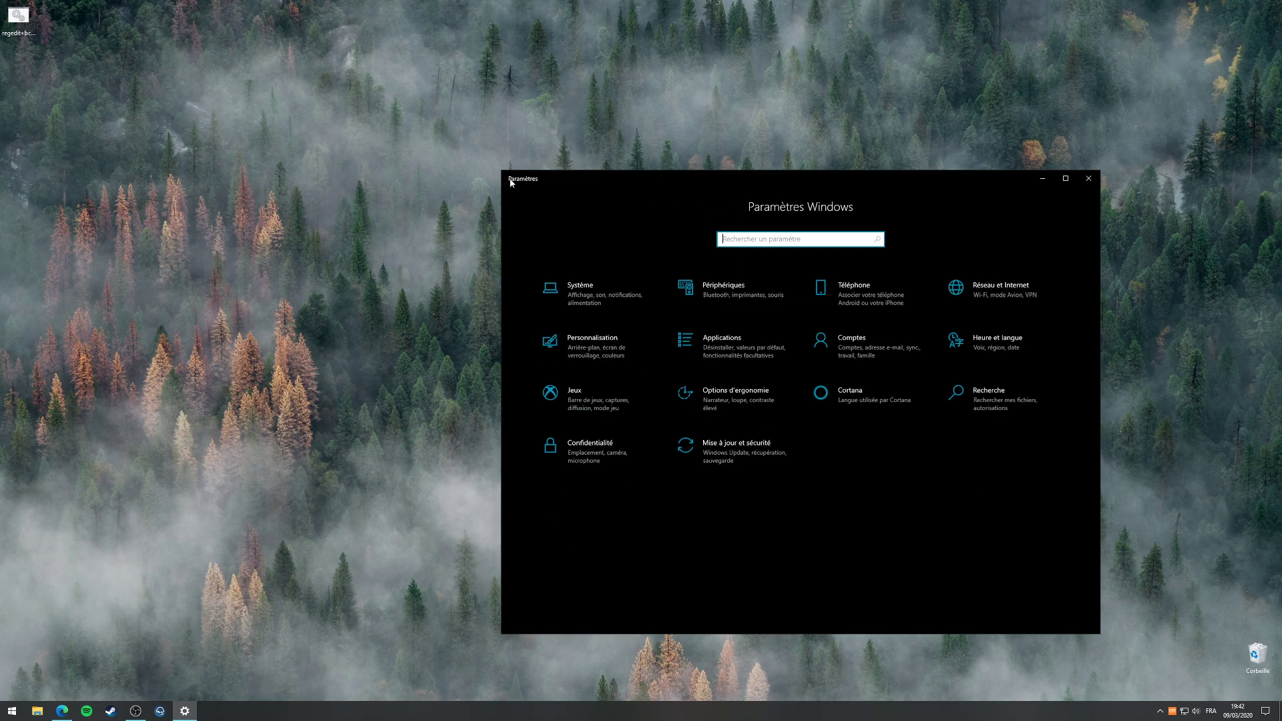
Open the "Jeux" settings and examine the "Barre de jeux" options, keyboard shortcuts and the "Captures" page.
click(611, 409)
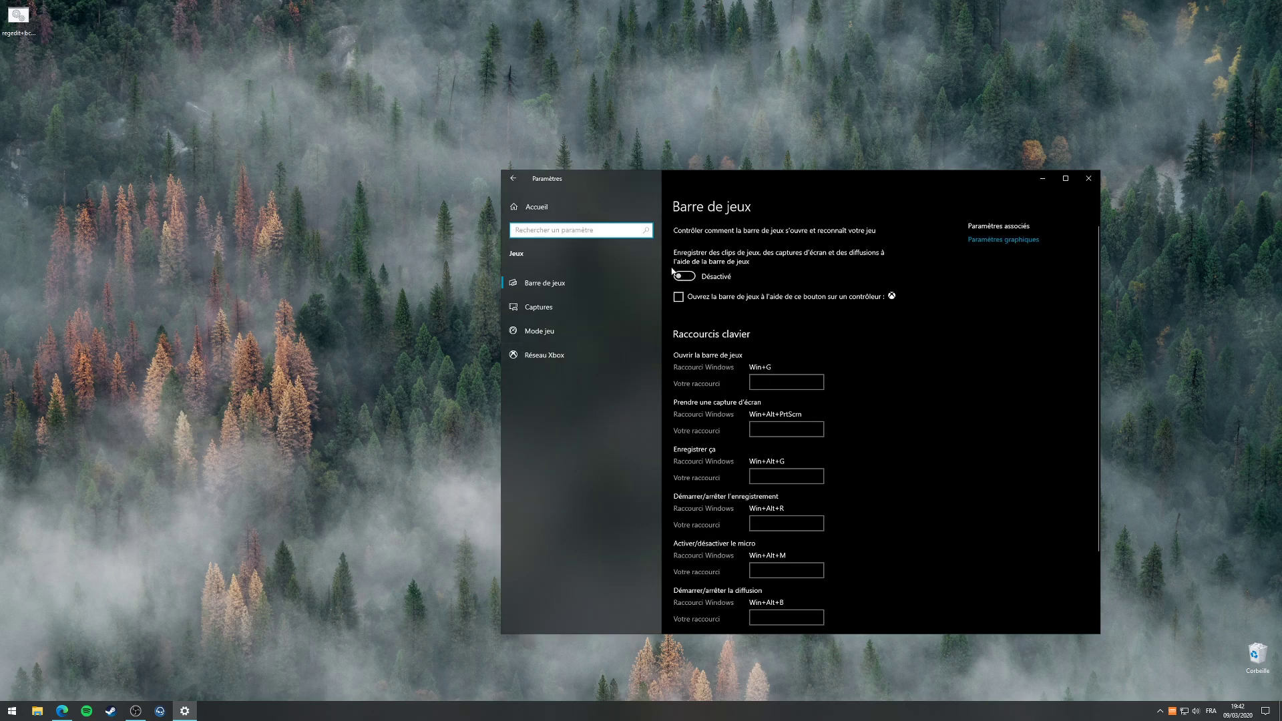
scroll(768, 284, down, 3)
scroll(828, 290, up, 3)
click(573, 292)
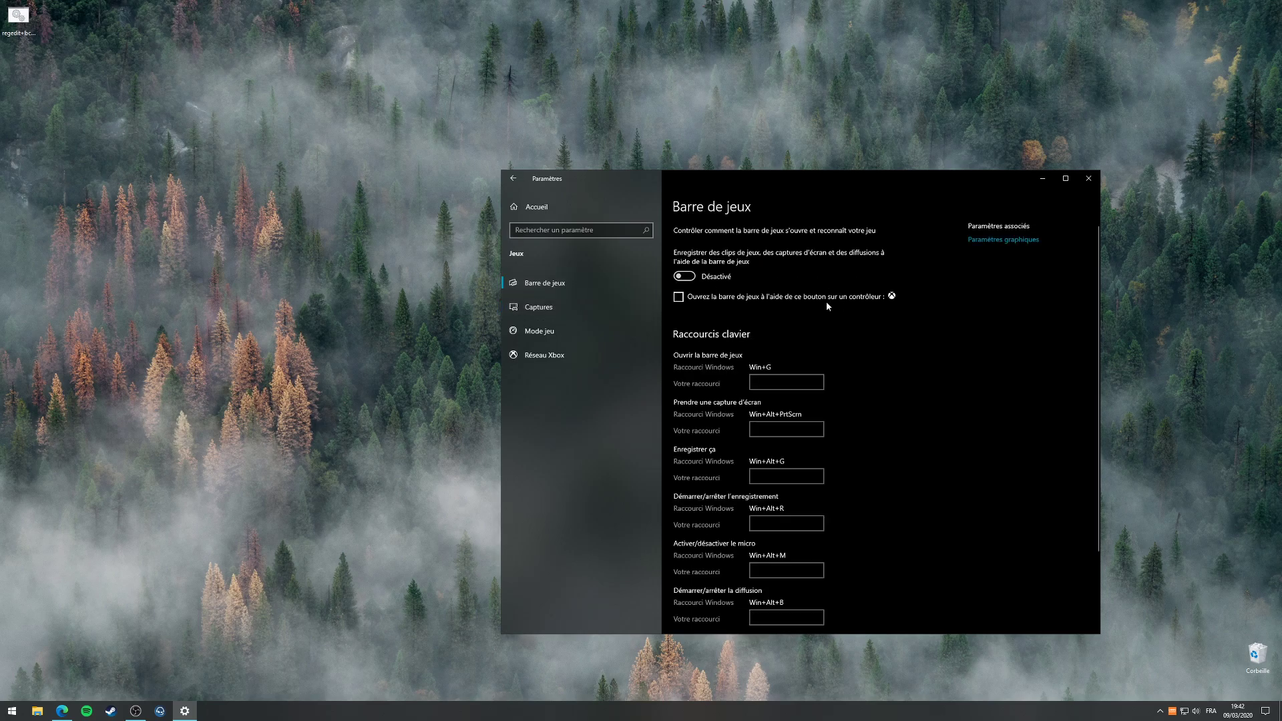
click(583, 311)
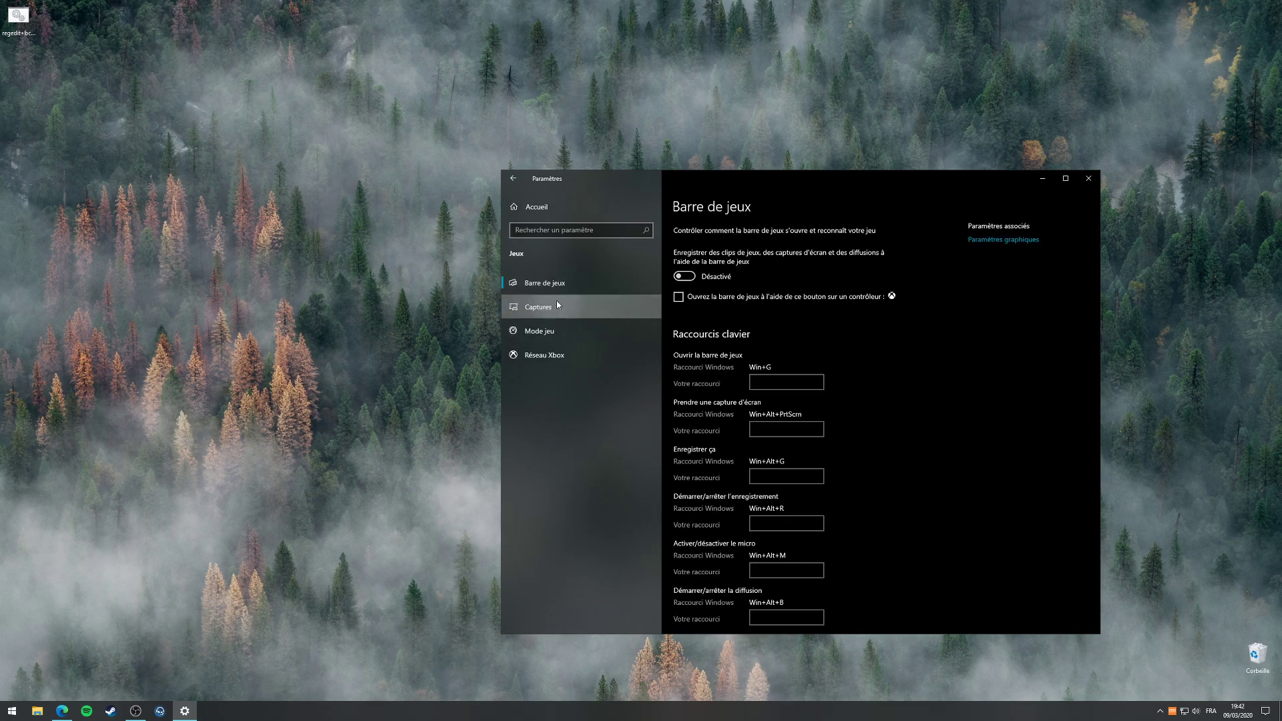
Check the "Mode jeu" setting and the "Réseau Xbox" connection status, and return to the Settings home.
click(565, 332)
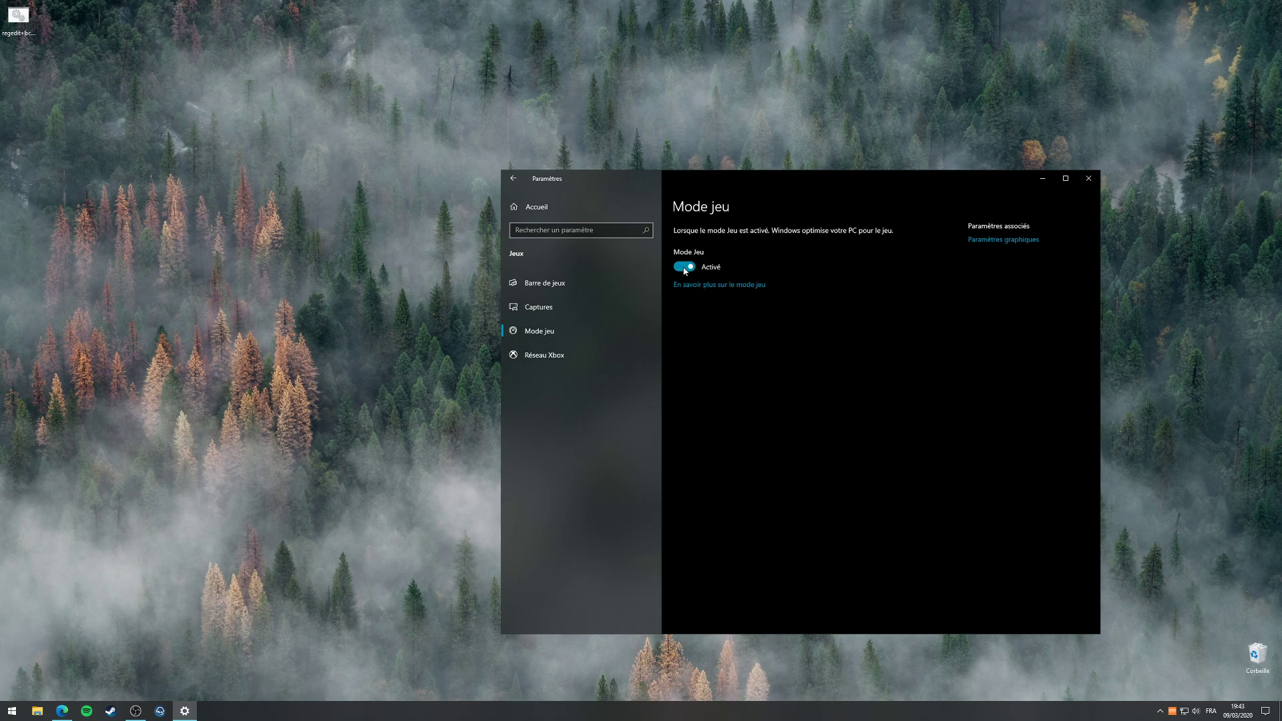
click(578, 361)
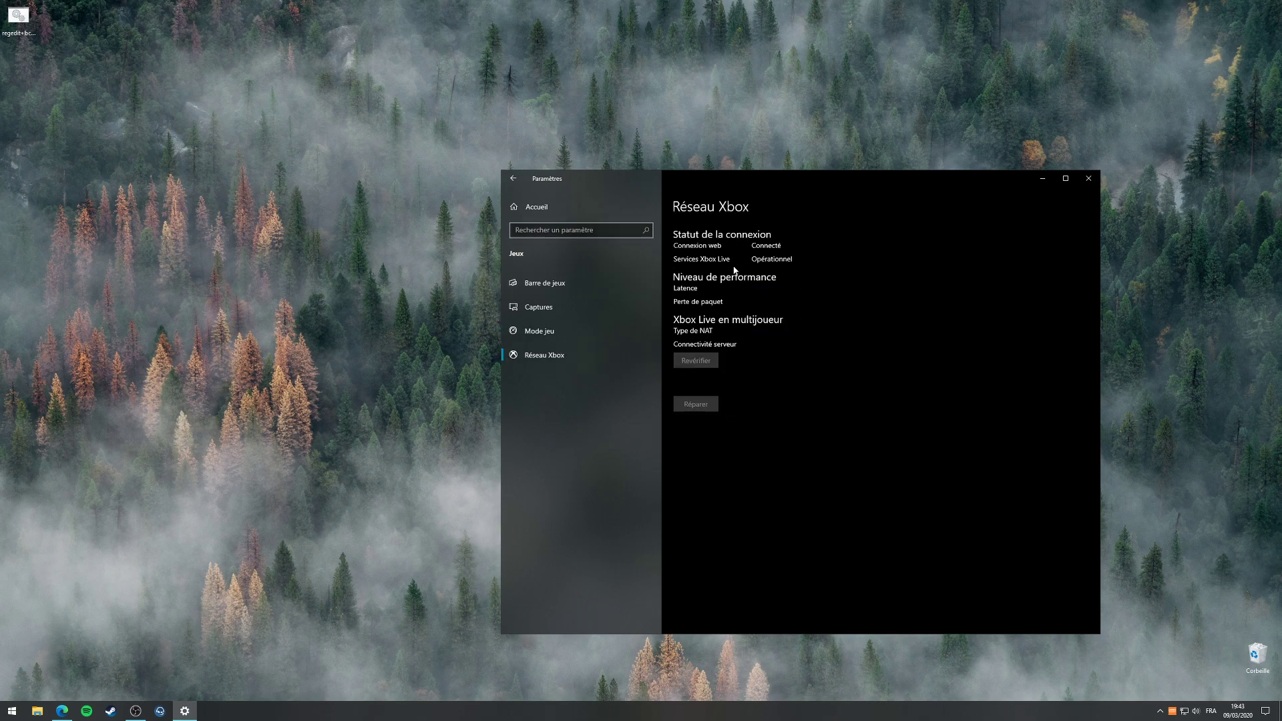
drag(755, 182, 699, 169)
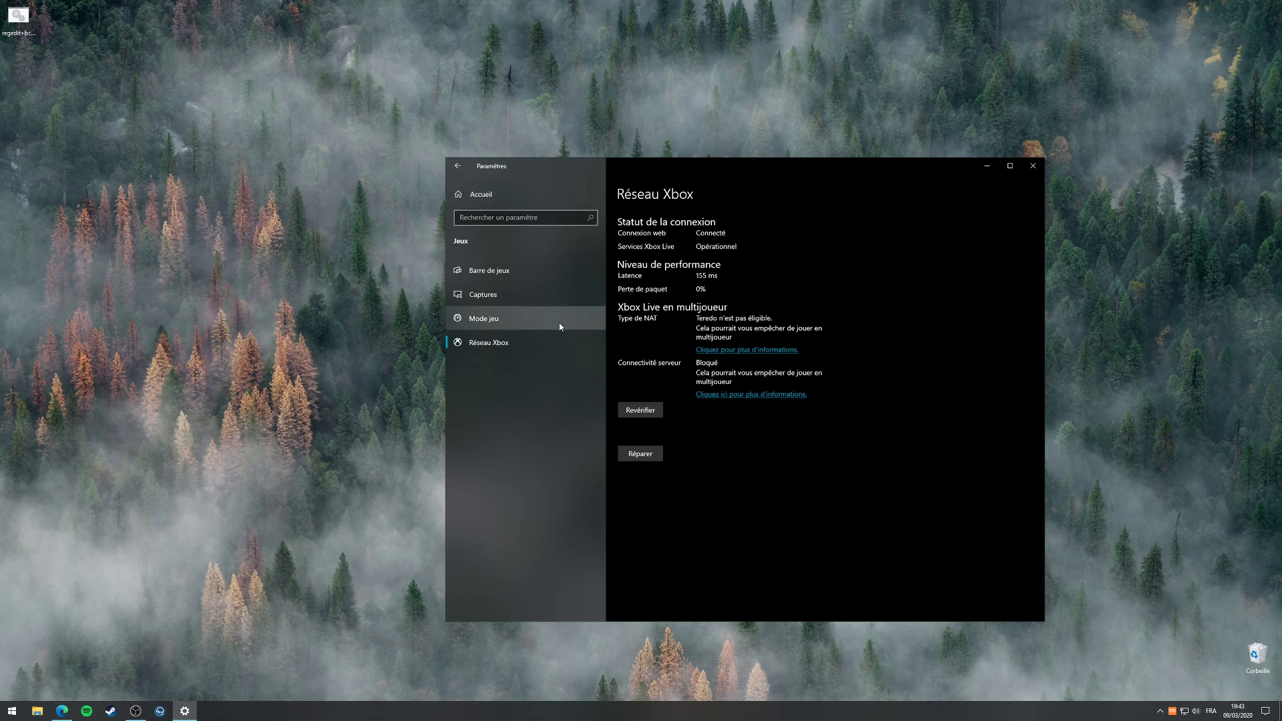
click(459, 166)
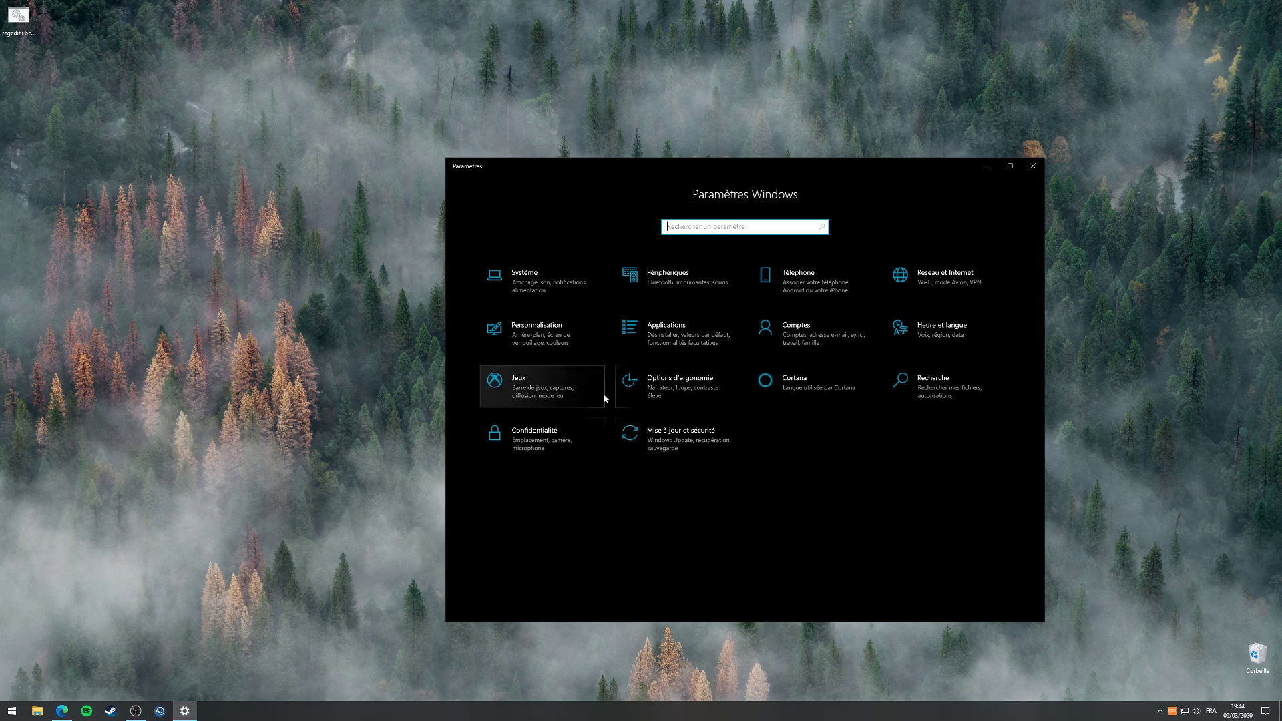
Examine the "Options d'ergonomie" pages for display, cursor and pointer, magnifier, colour filters and contrast.
click(678, 381)
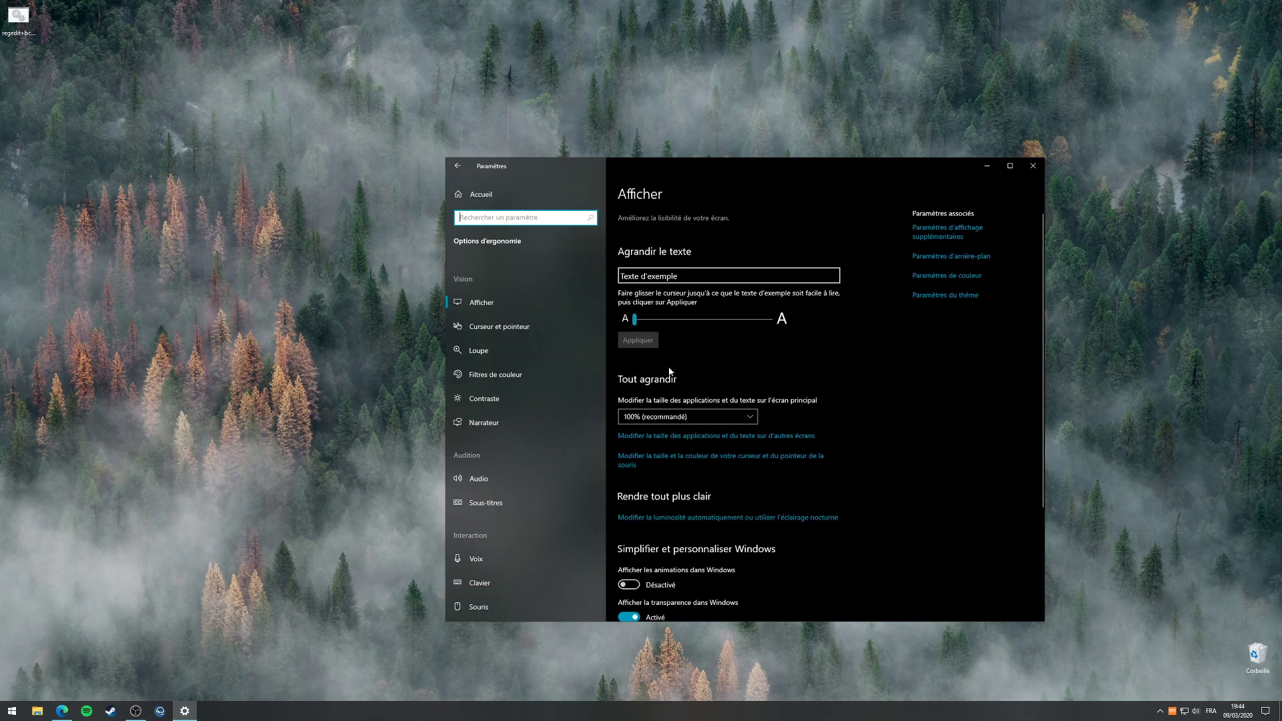
scroll(719, 369, down, 2)
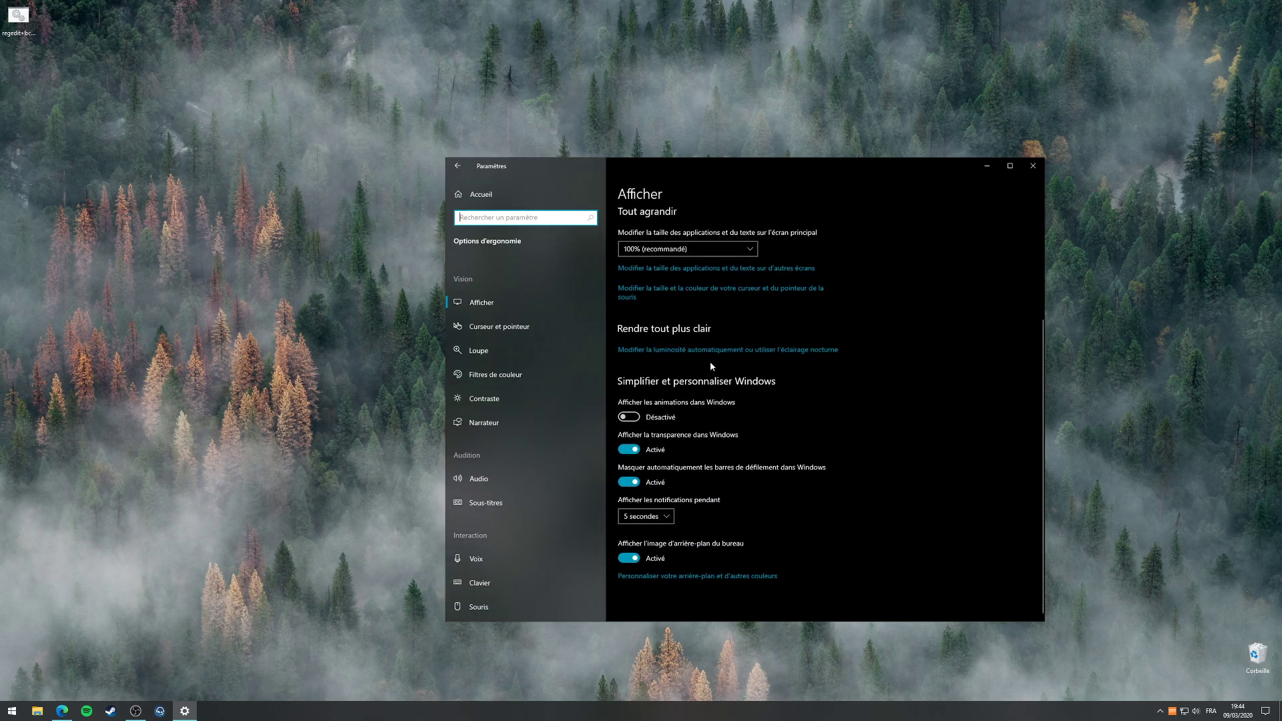
click(524, 336)
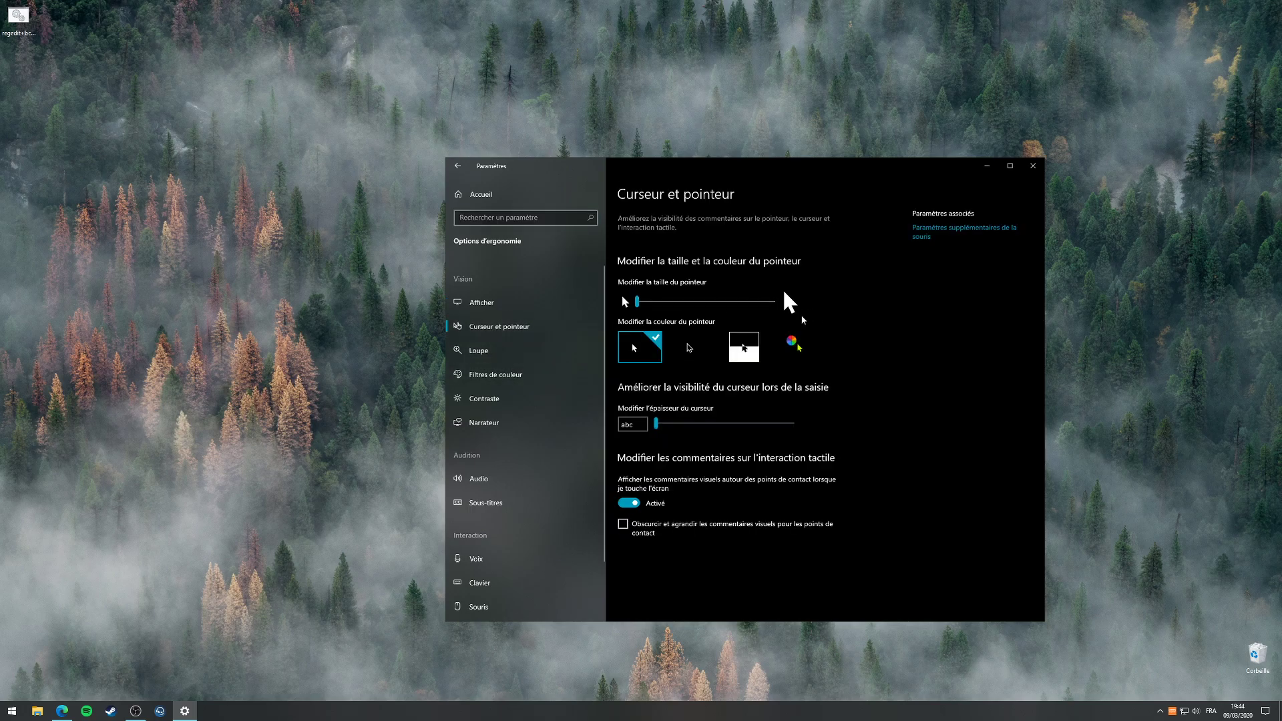
click(581, 350)
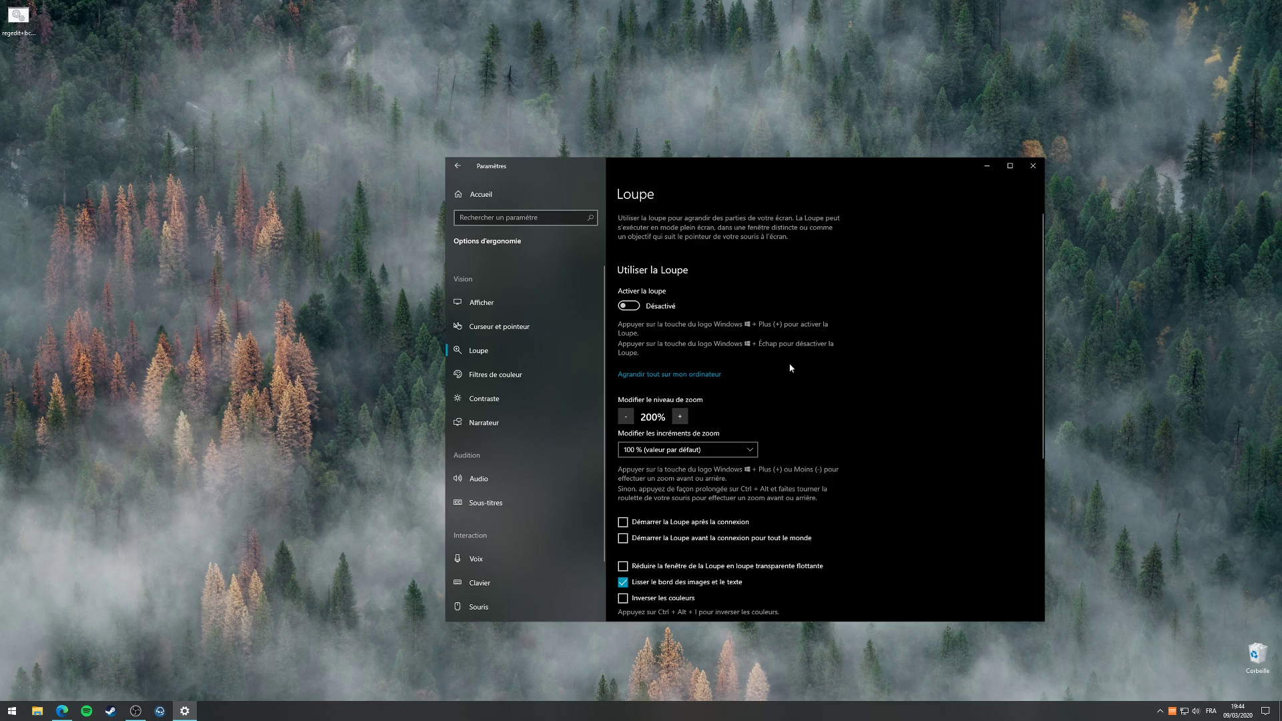
scroll(798, 368, down, 1)
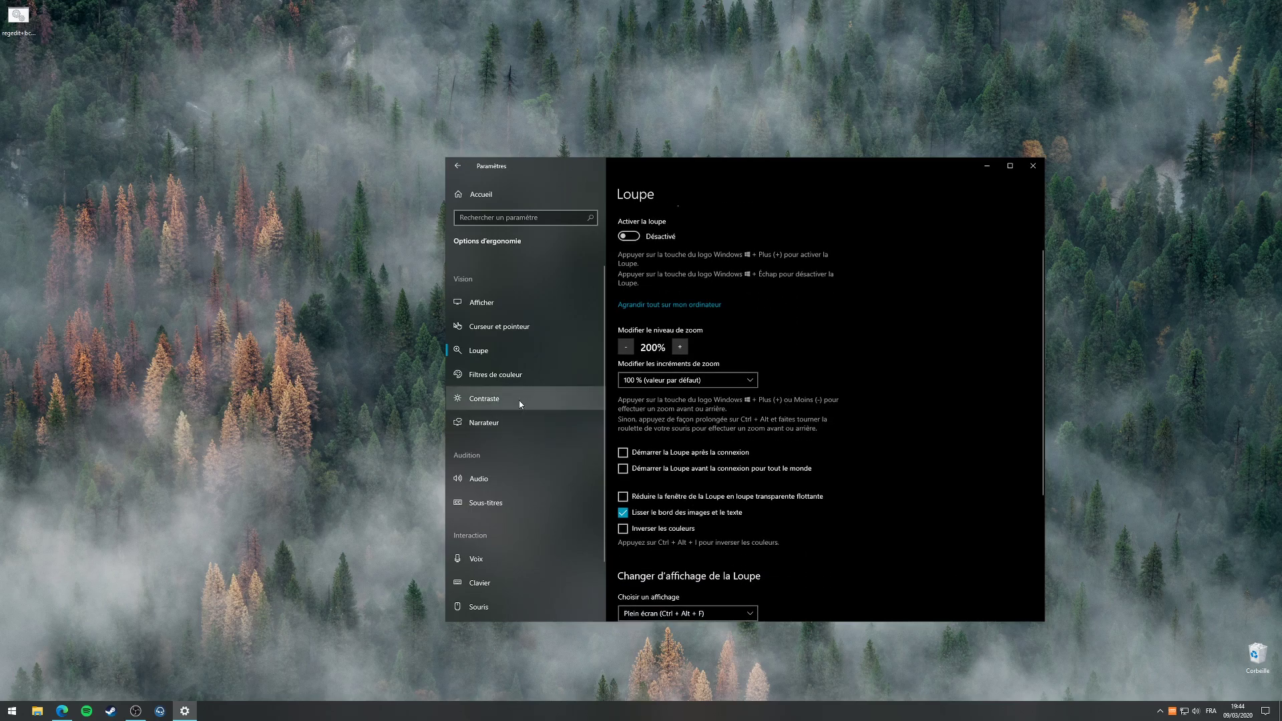
click(514, 375)
scroll(734, 363, down, 2)
scroll(775, 363, up, 2)
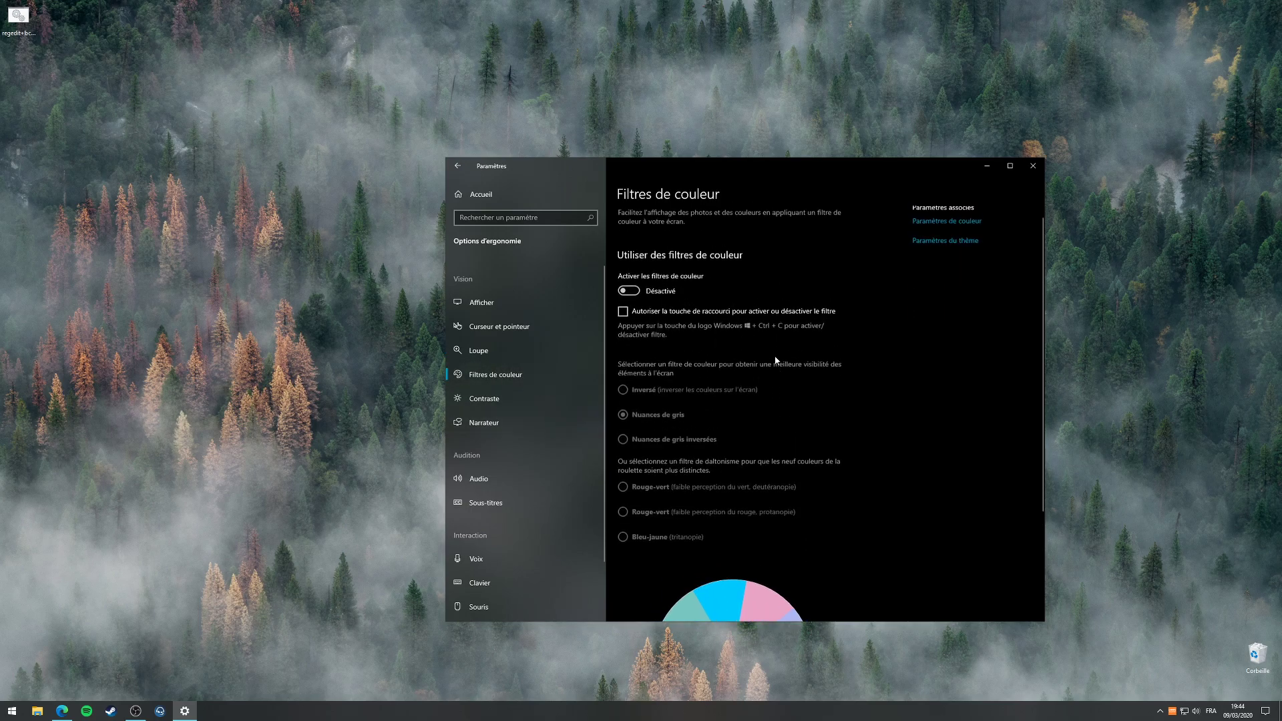
click(545, 354)
click(528, 394)
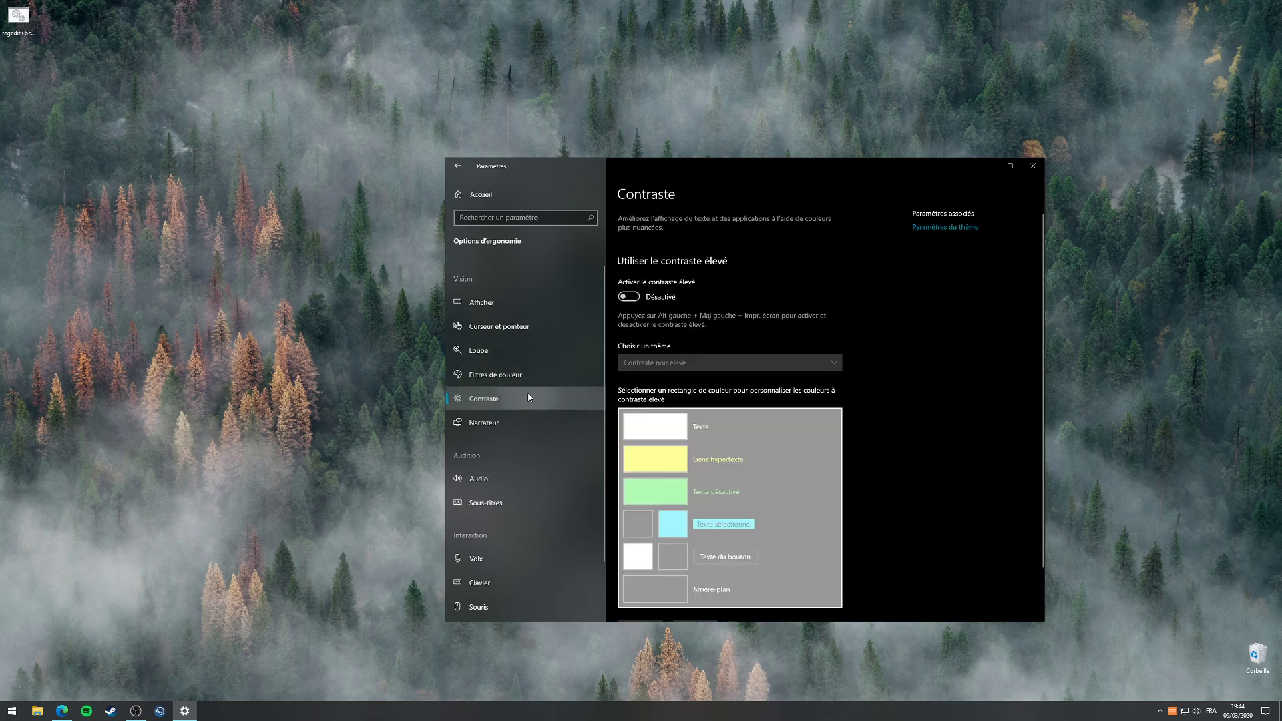
On the "Narrateur" page, disable the option that allows the shortcut key to launch the Narrator.
click(559, 424)
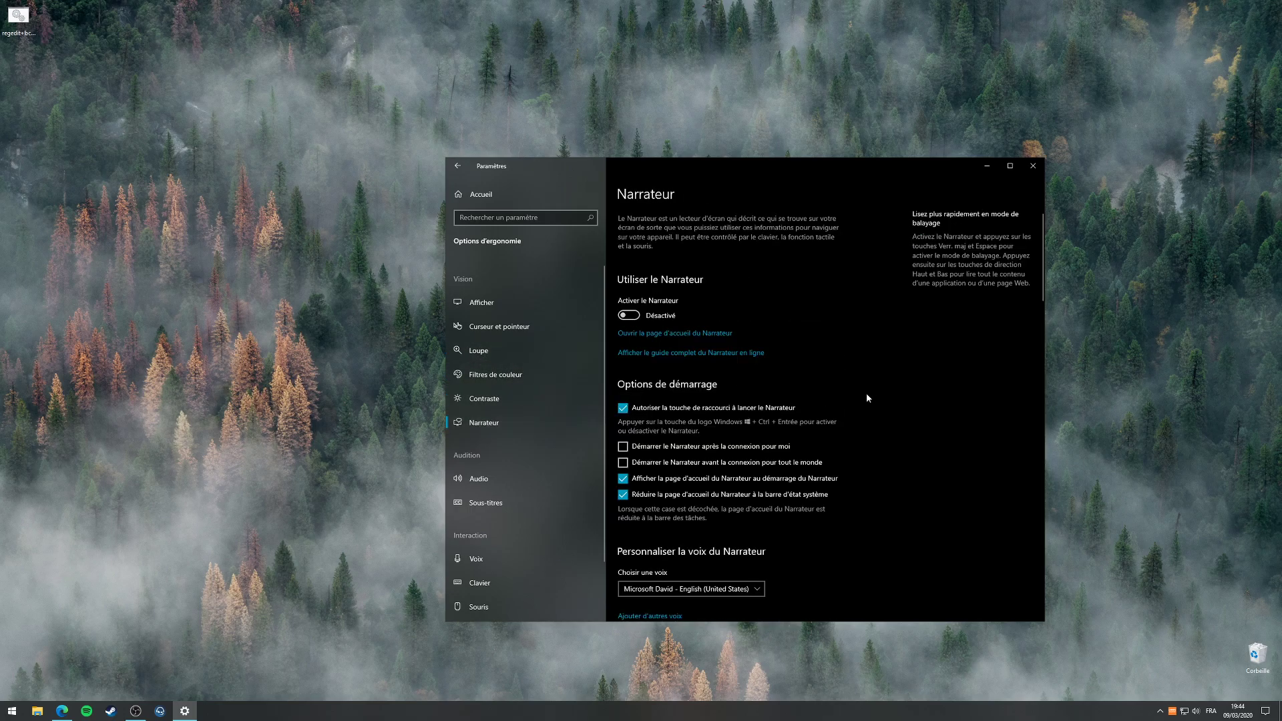
click(623, 409)
scroll(544, 467, down, 2)
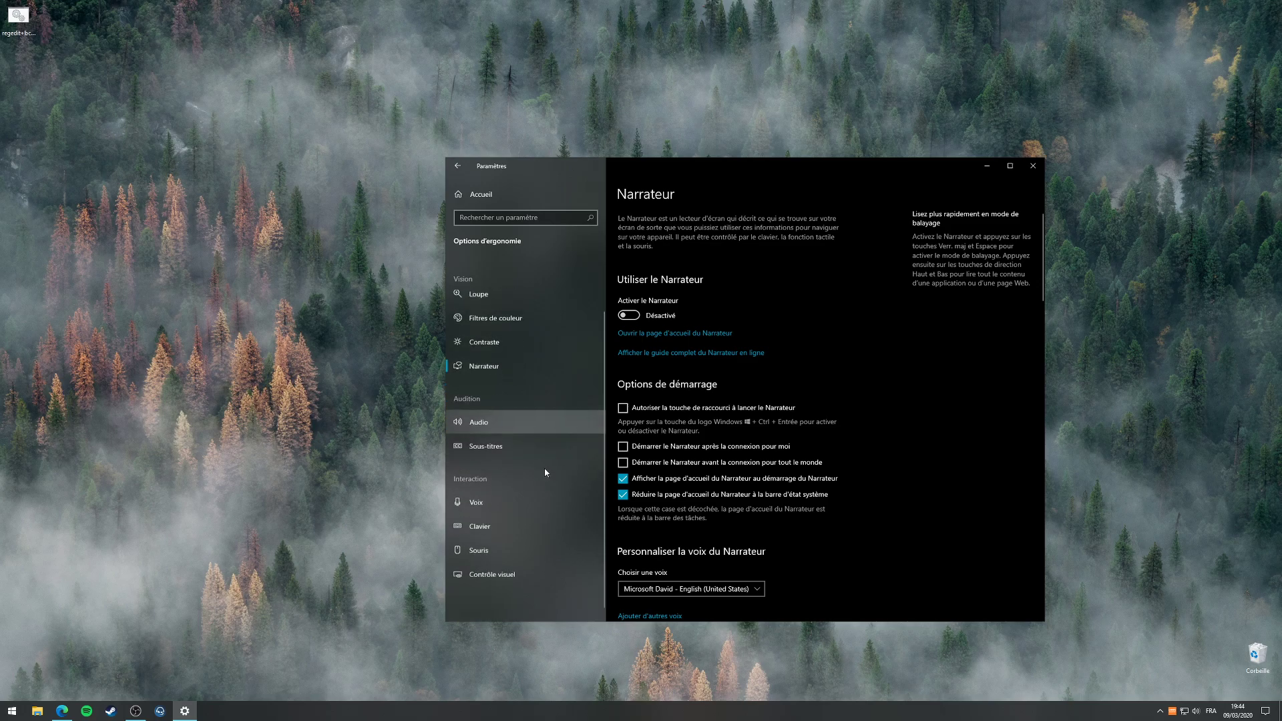
Examine the "Options d'ergonomie" pages for voice, keyboard, mouse and eye control, and check the "Cortana" settings page.
click(500, 505)
click(503, 520)
click(508, 543)
click(523, 519)
scroll(728, 385, down, 5)
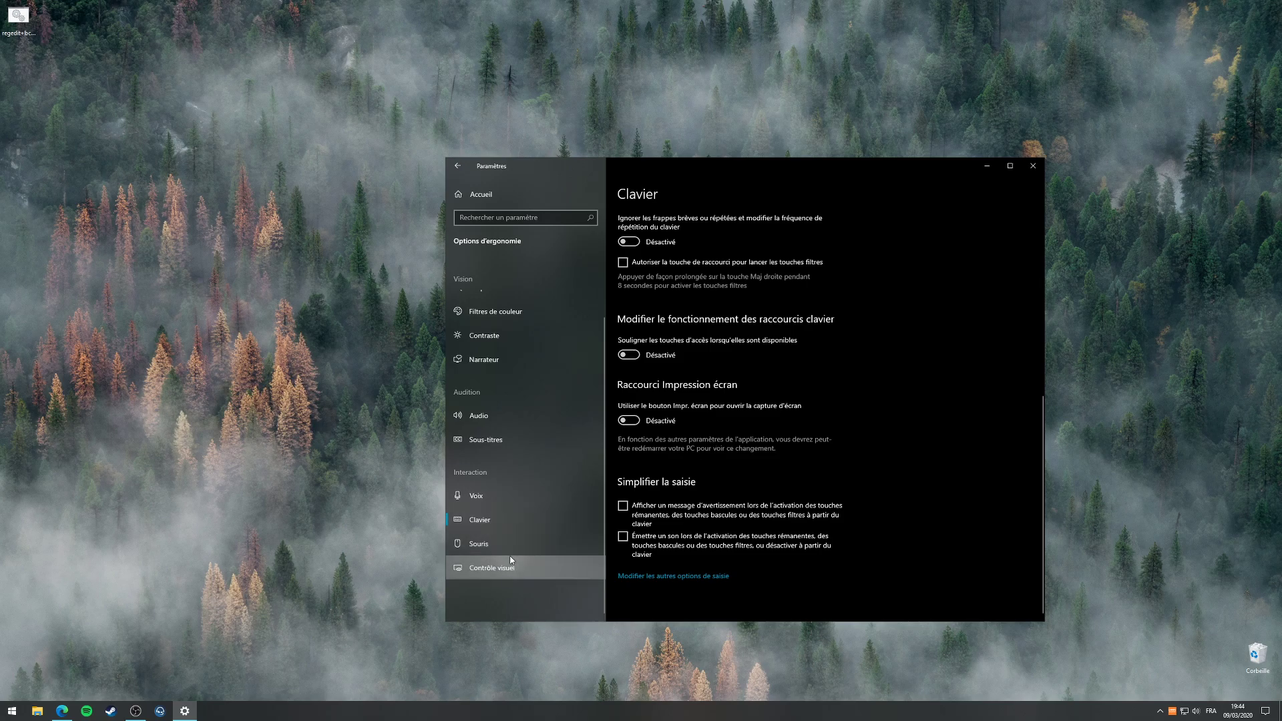
click(493, 568)
click(528, 538)
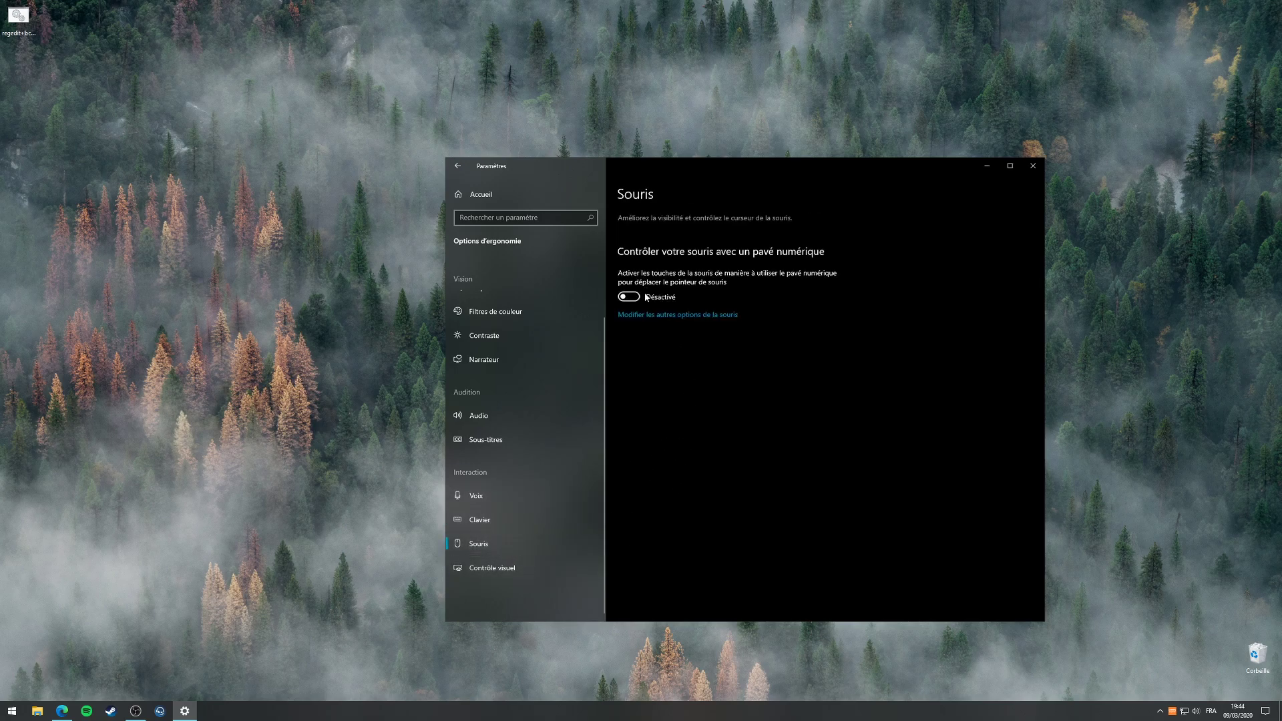
click(458, 163)
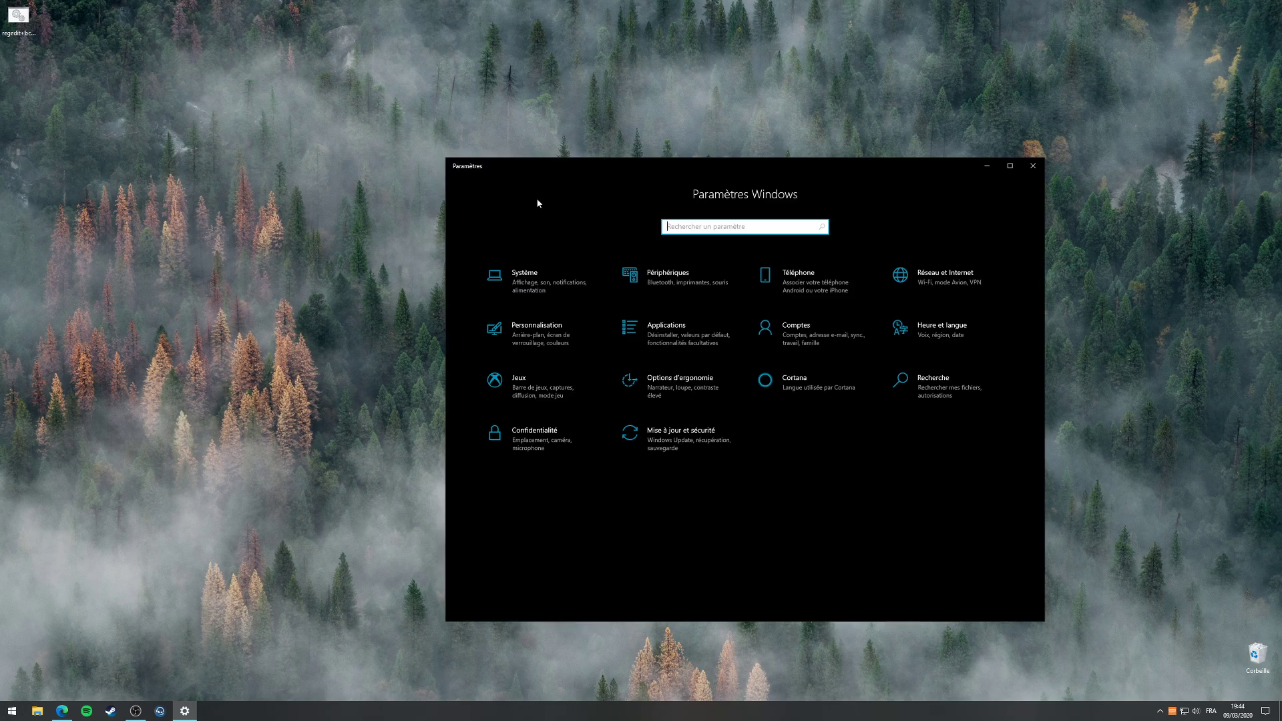
click(812, 389)
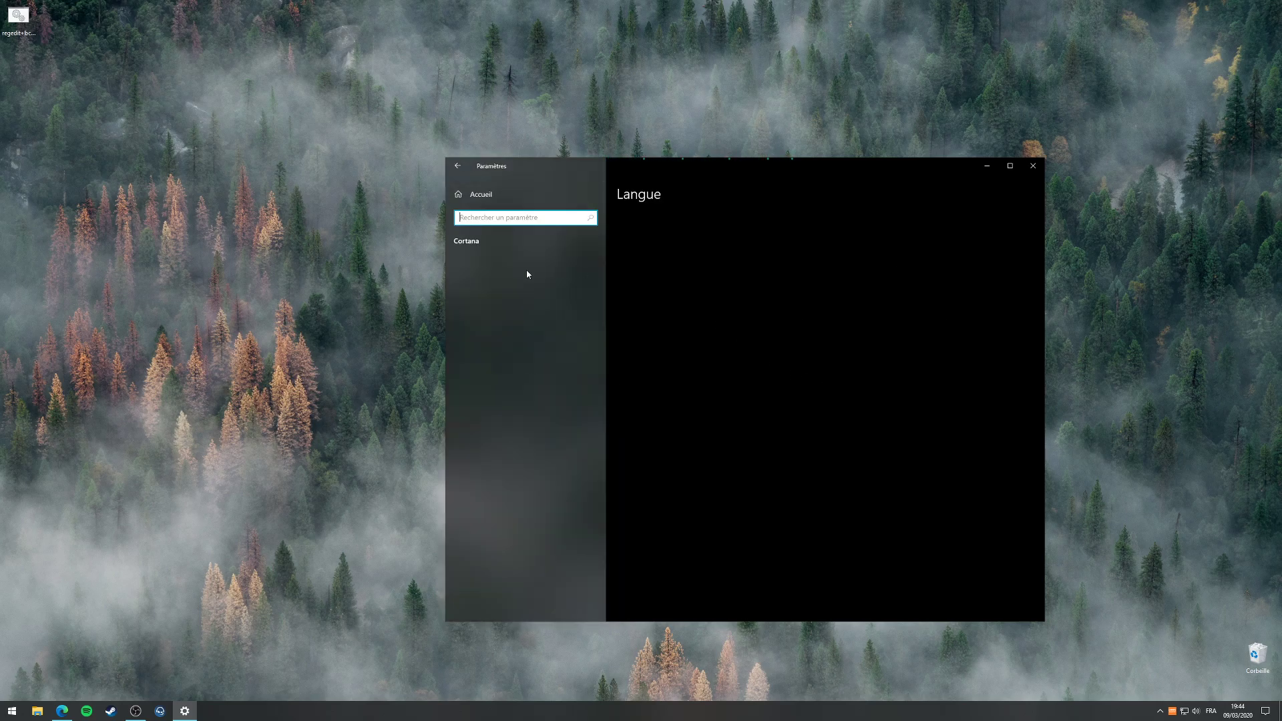
click(458, 164)
Open the "Recherche" permissions and history page and test a Windows search for "oui".
click(971, 395)
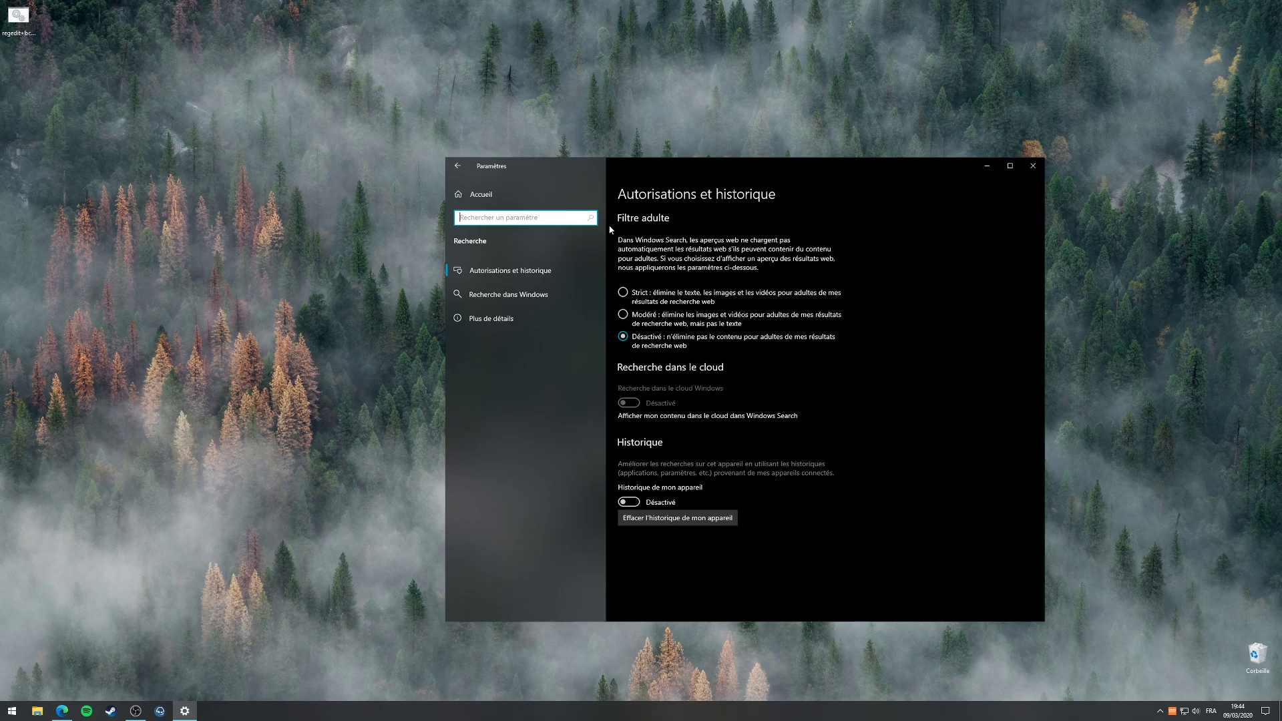
key(super)
text(oui)
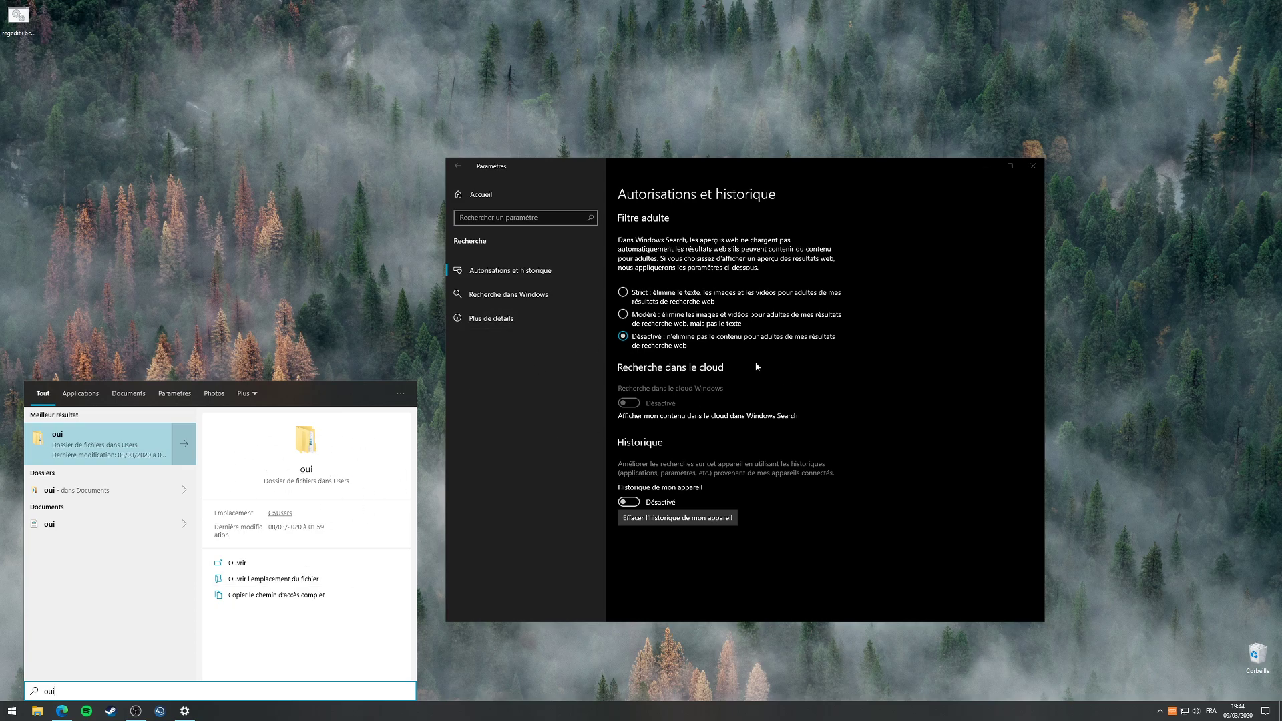
click(874, 391)
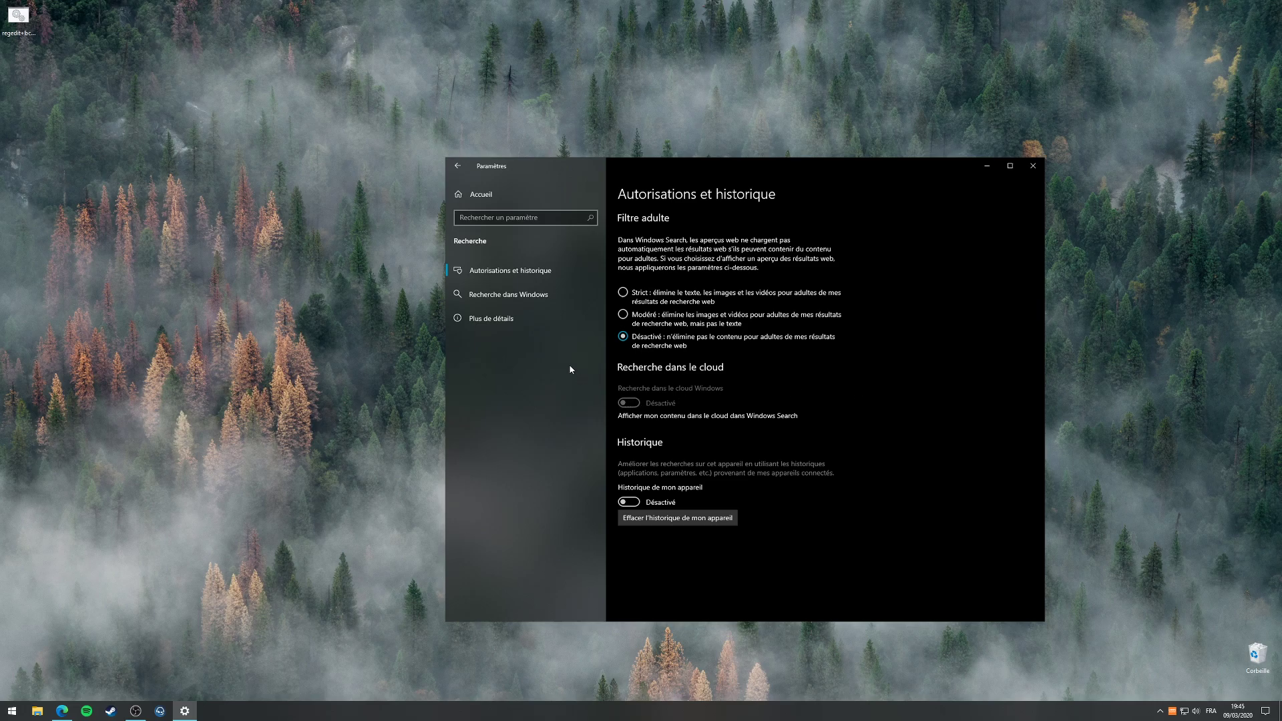
Examine the "Recherche dans Windows" indexing options and excluded folders, and return to the Settings home.
click(521, 294)
scroll(699, 378, down, 3)
scroll(759, 392, down, 3)
scroll(853, 458, up, 5)
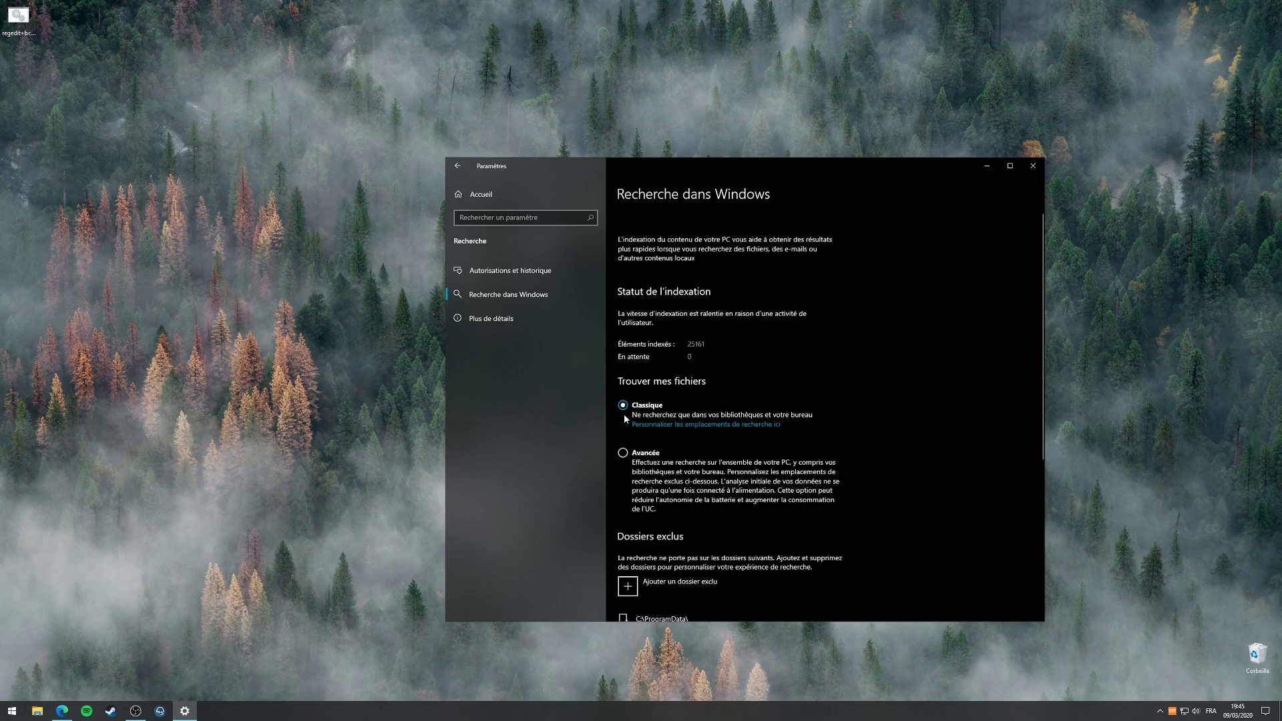
click(457, 166)
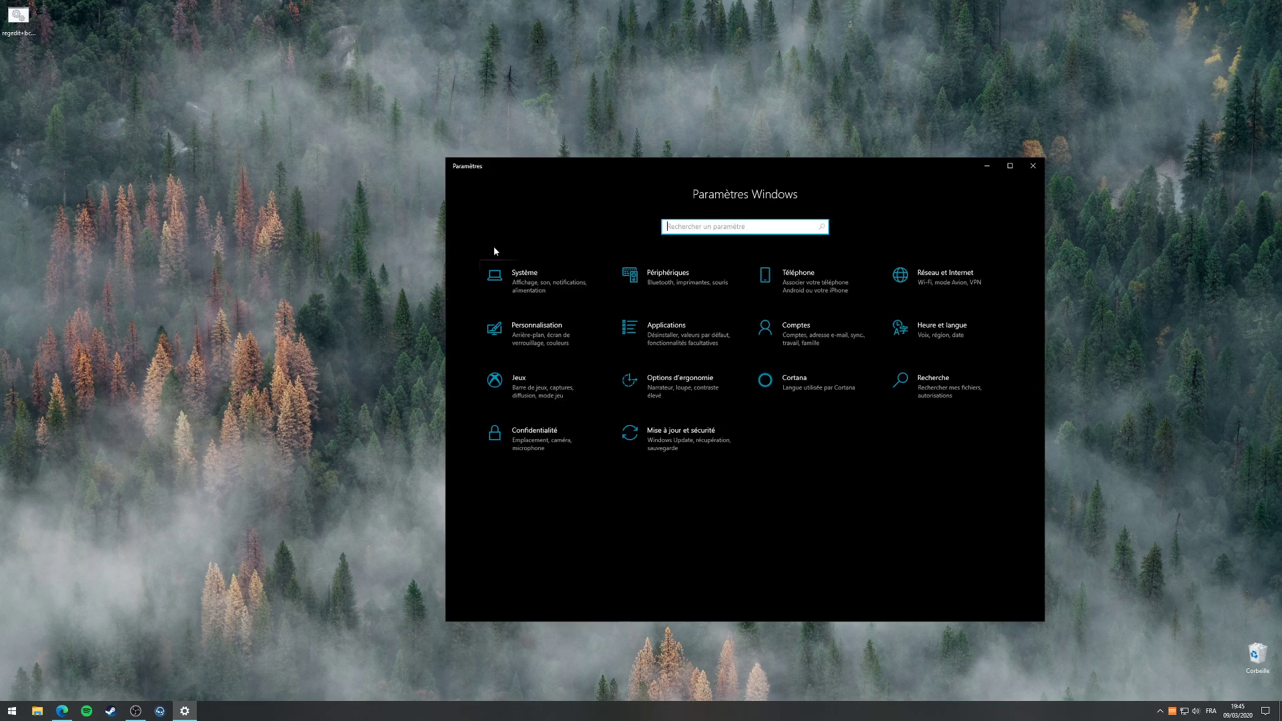
Open "Confidentialité" and check the "Général", handwriting and typing, "Diagnostics et commentaires" and "Historique des activités" pages.
click(560, 433)
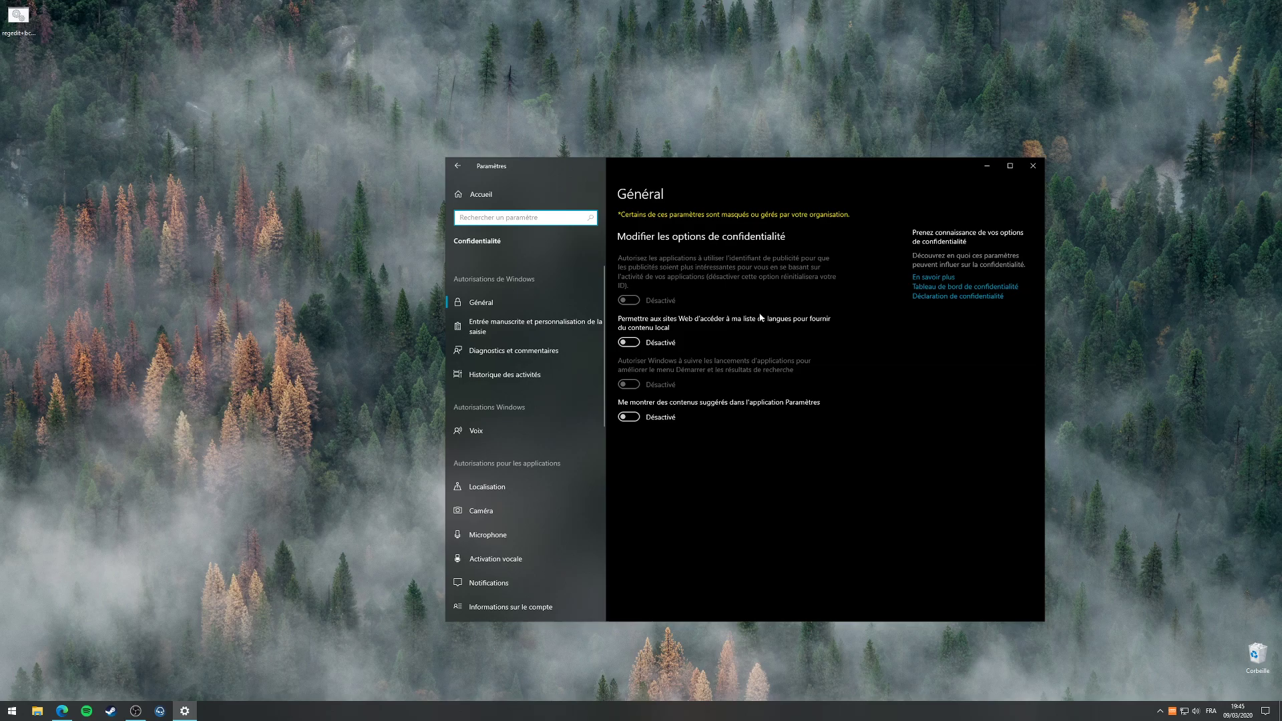
click(532, 327)
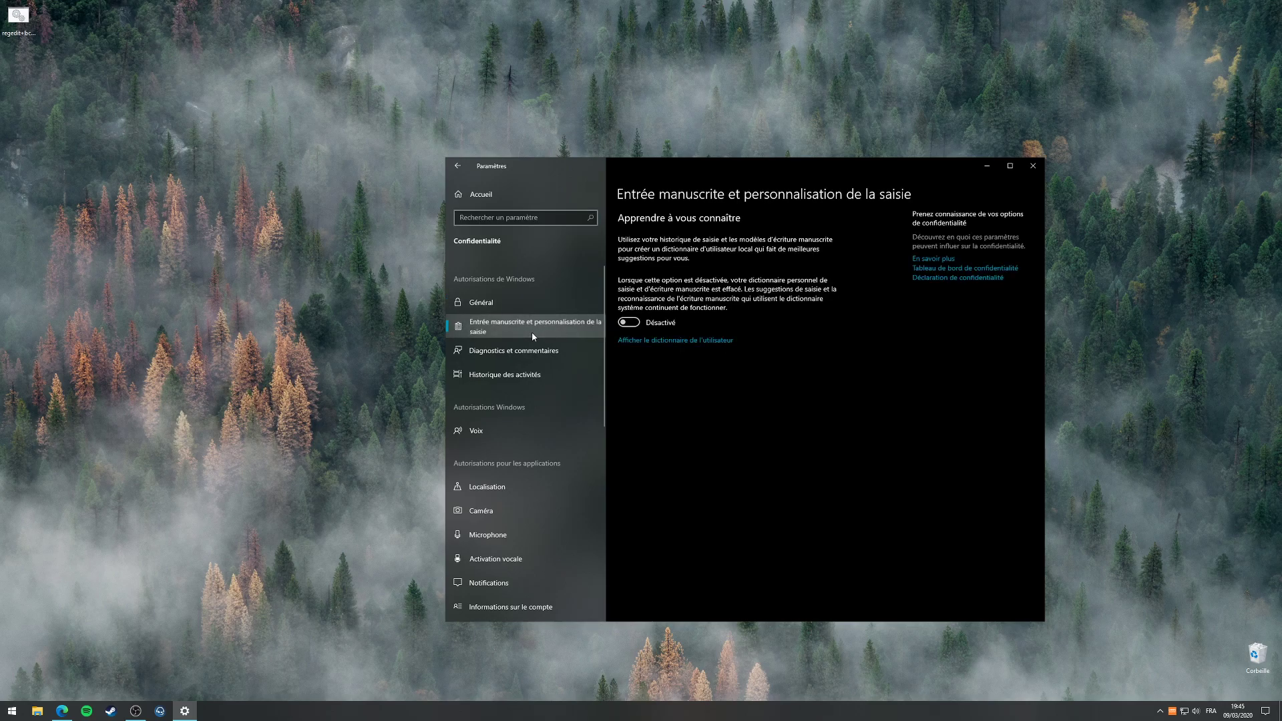
click(534, 374)
click(541, 354)
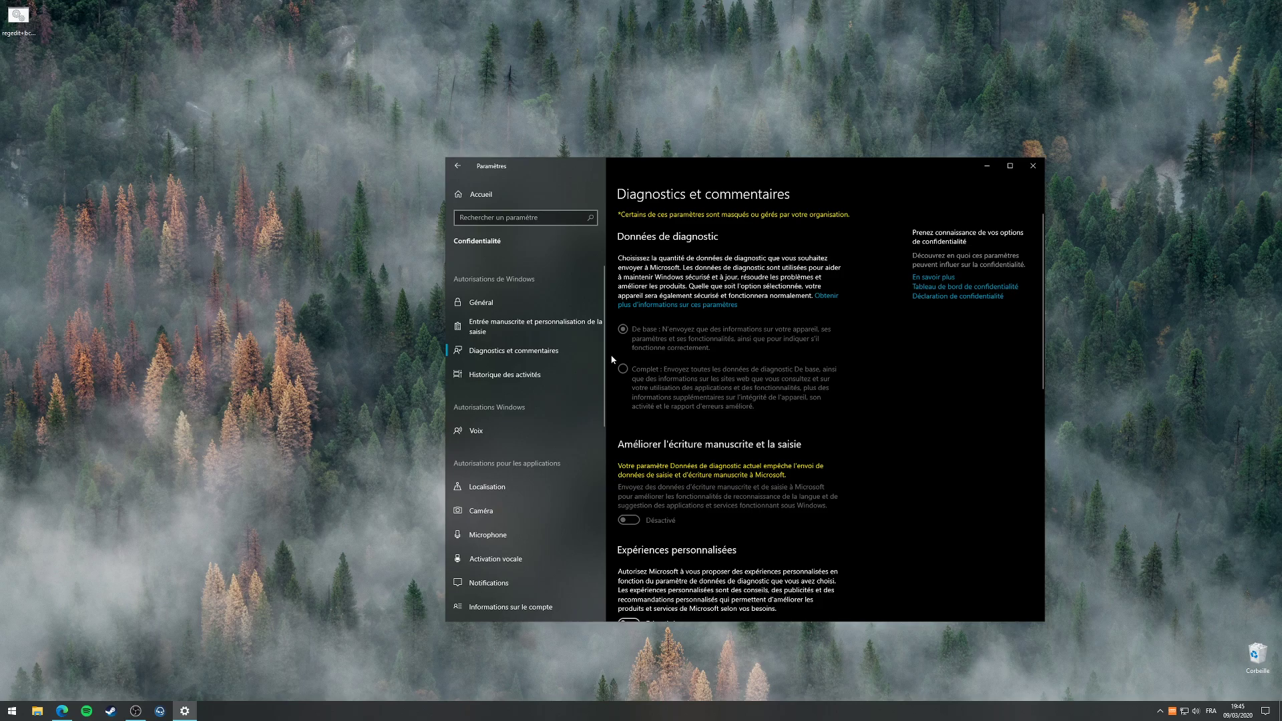
click(567, 377)
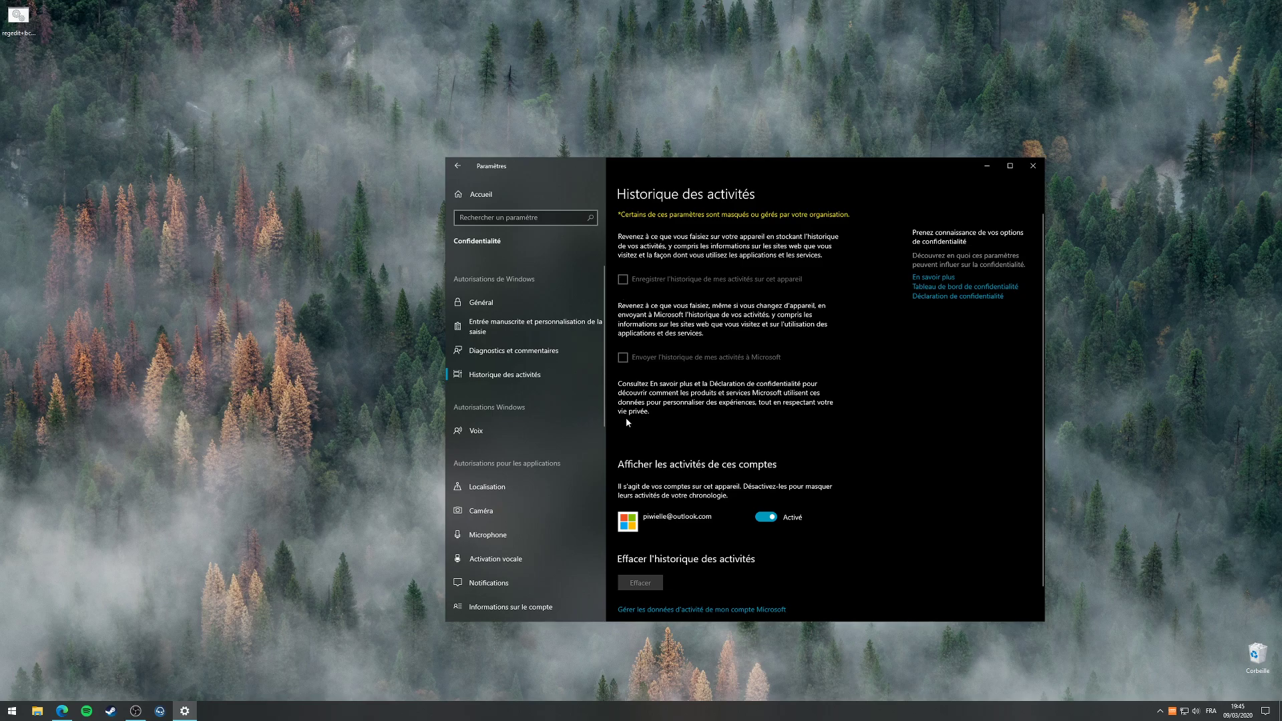
Check the app permission pages, including "Localisation", "Vidéos", "Autres appareils" and "Radios".
scroll(519, 442, down, 3)
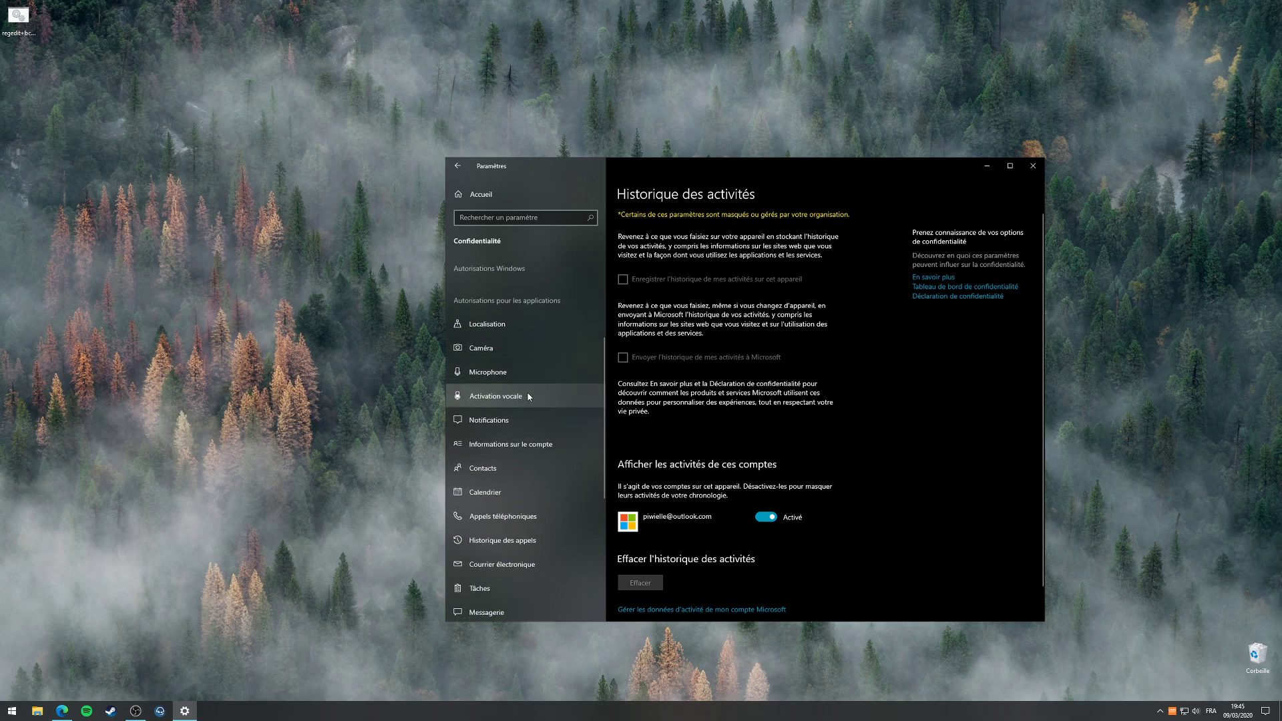
click(528, 321)
click(528, 379)
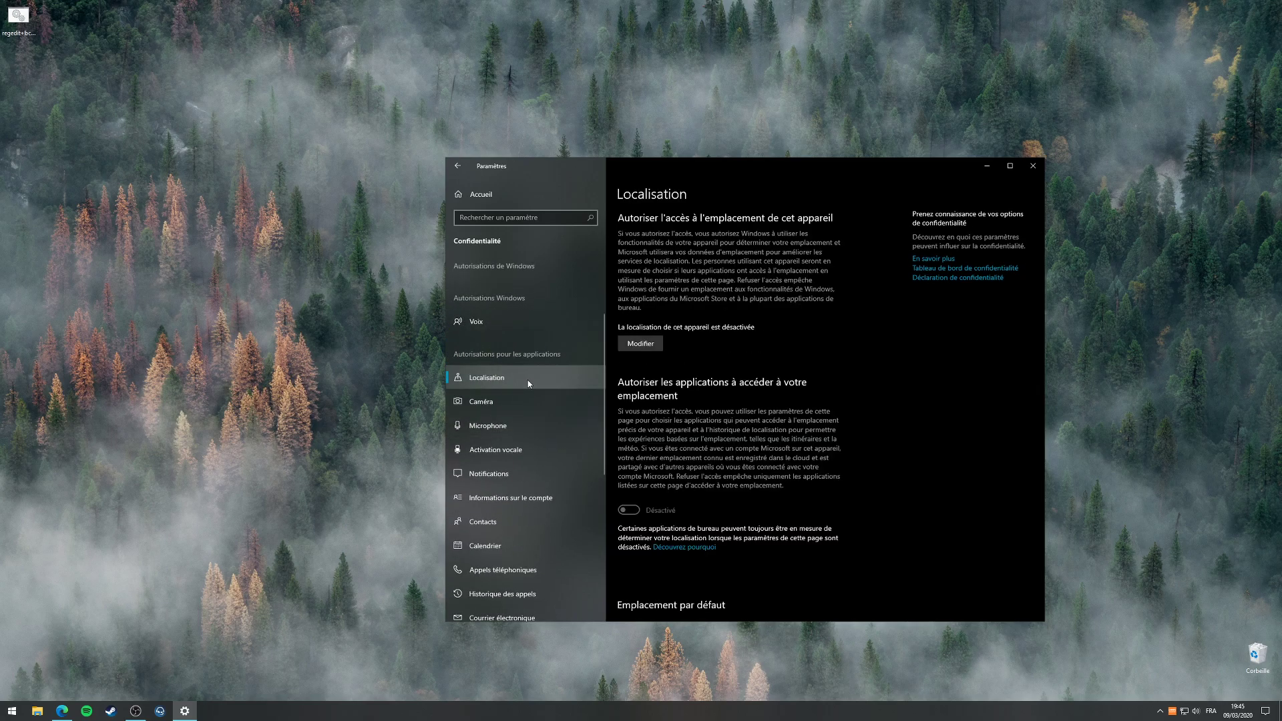
scroll(524, 399, up, 2)
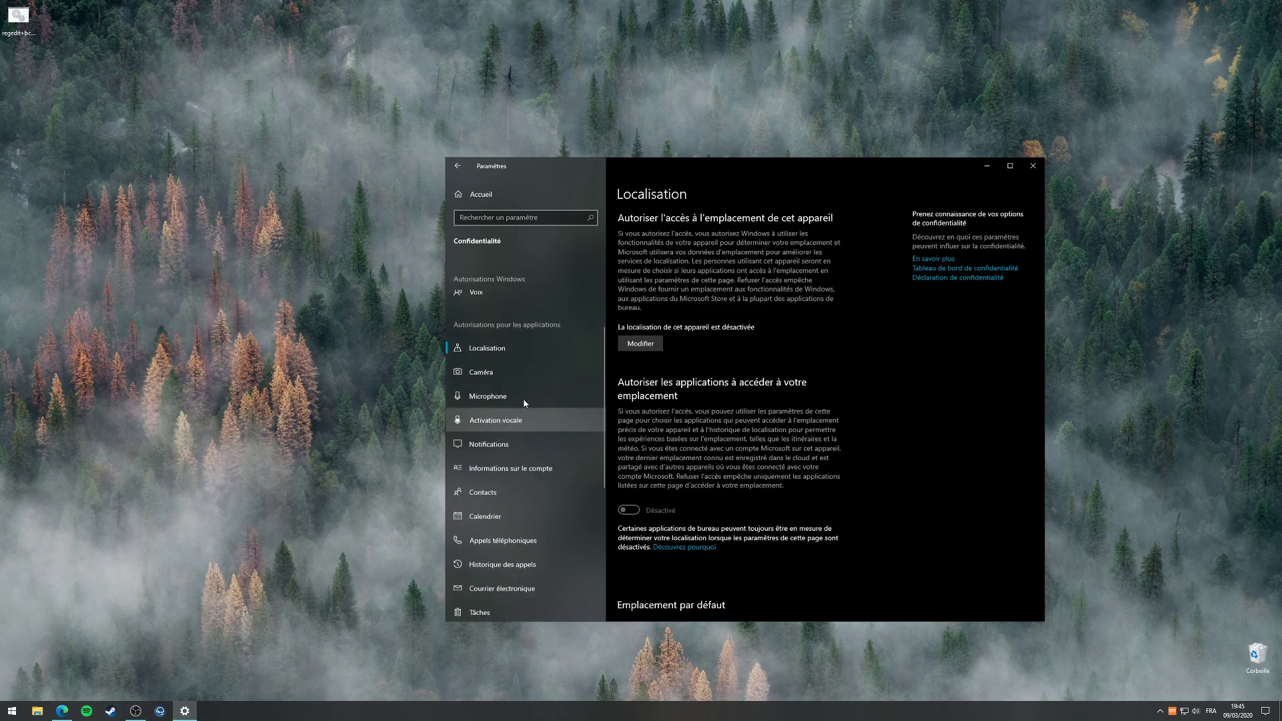
scroll(524, 421, down, 10)
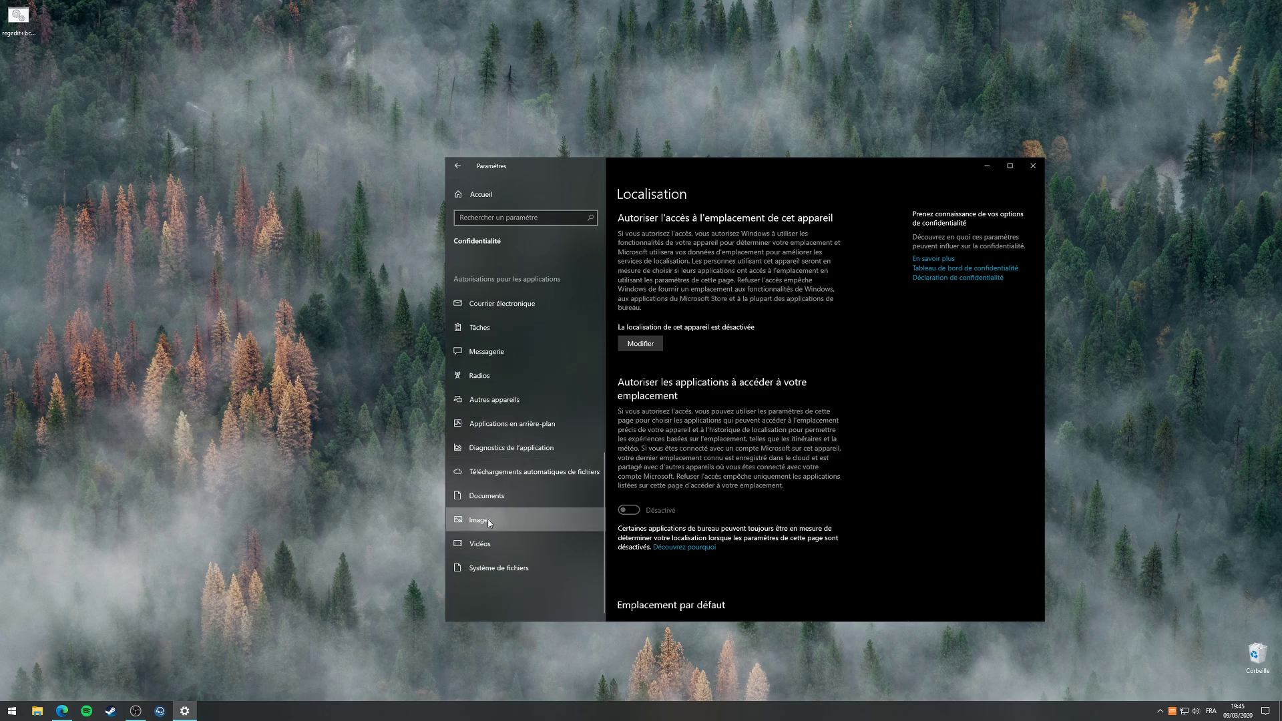
click(494, 539)
click(513, 399)
click(534, 375)
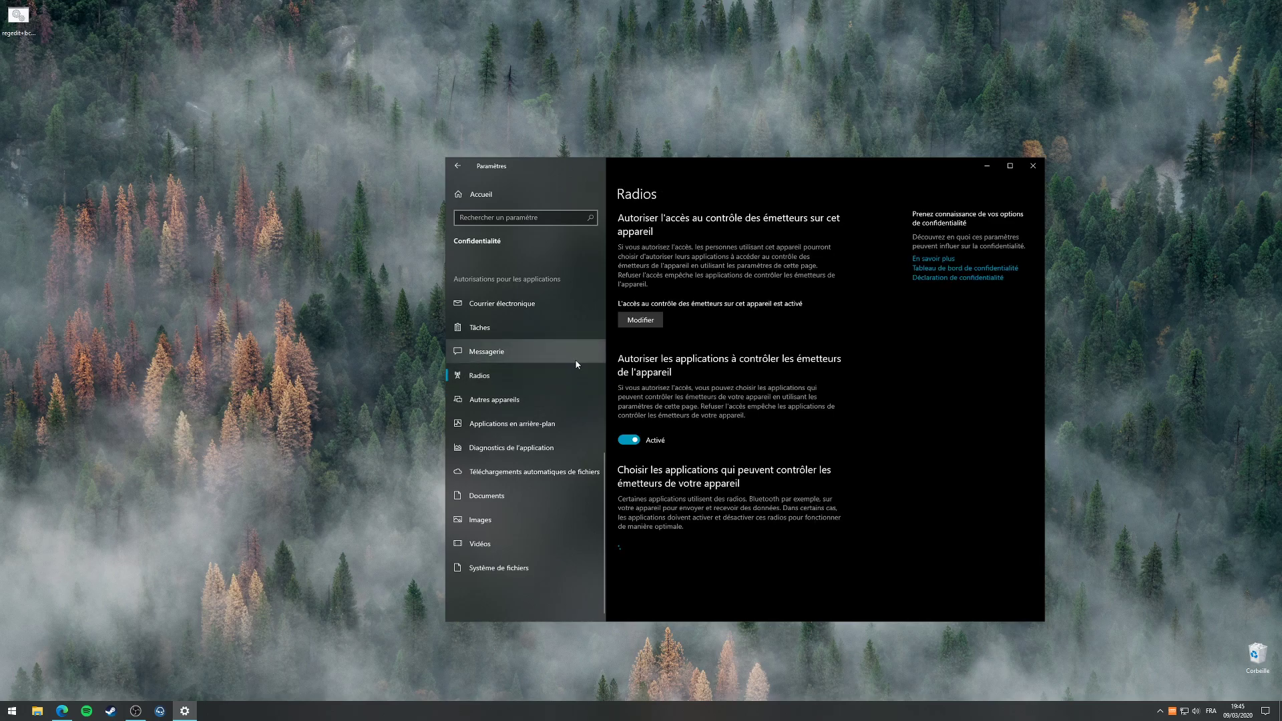
Examine the "Microphone" and "Calendrier" app permissions, and return to the Settings home.
scroll(564, 405, up, 5)
scroll(544, 358, up, 5)
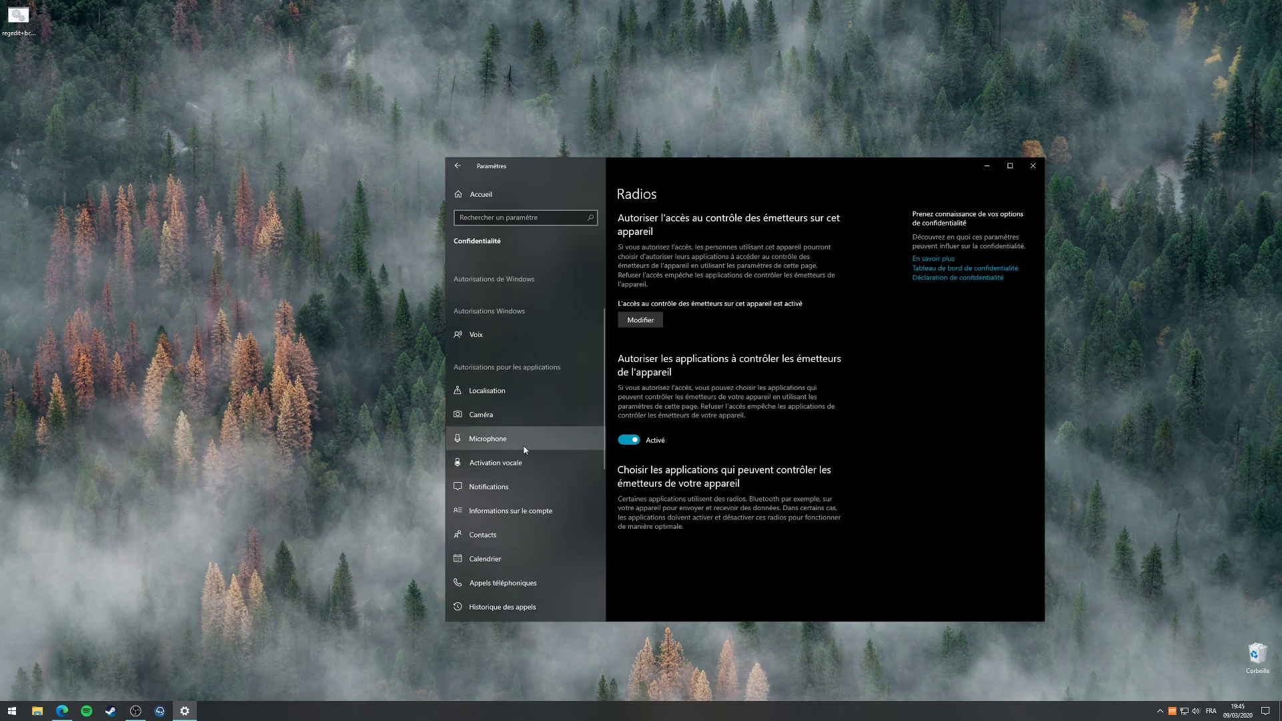
click(525, 441)
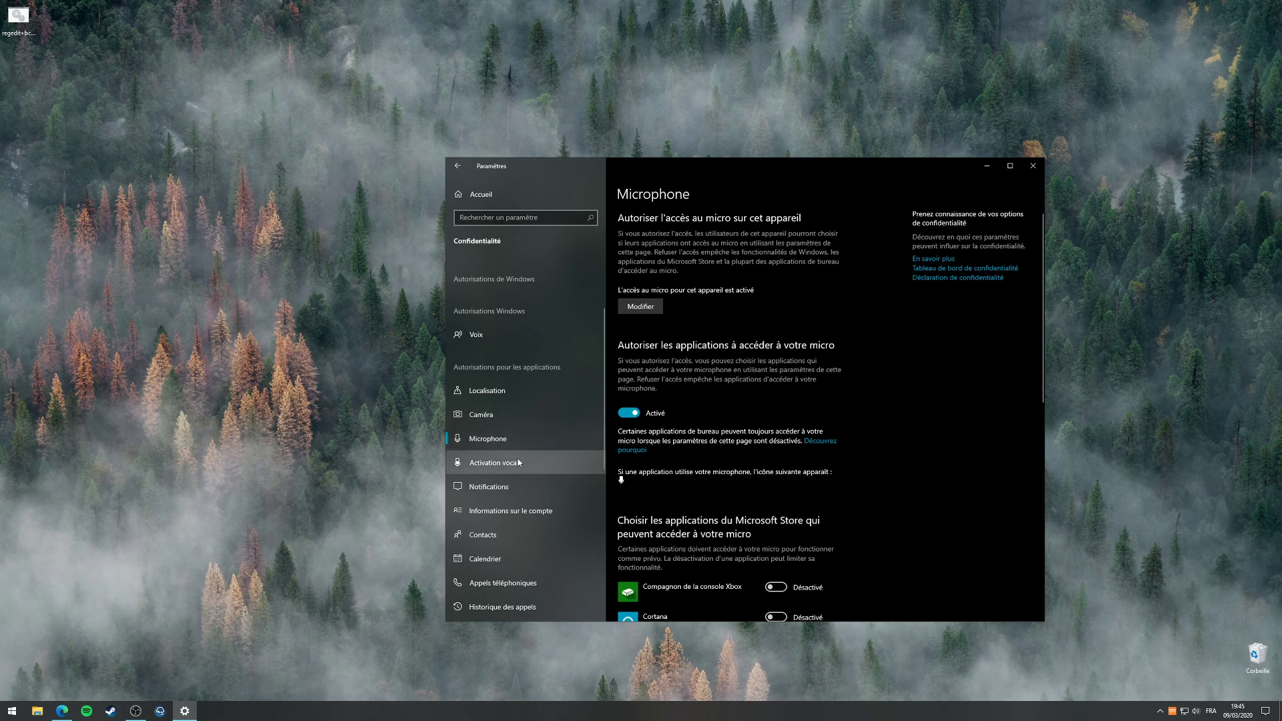
scroll(518, 462, down, 5)
scroll(473, 504, up, 6)
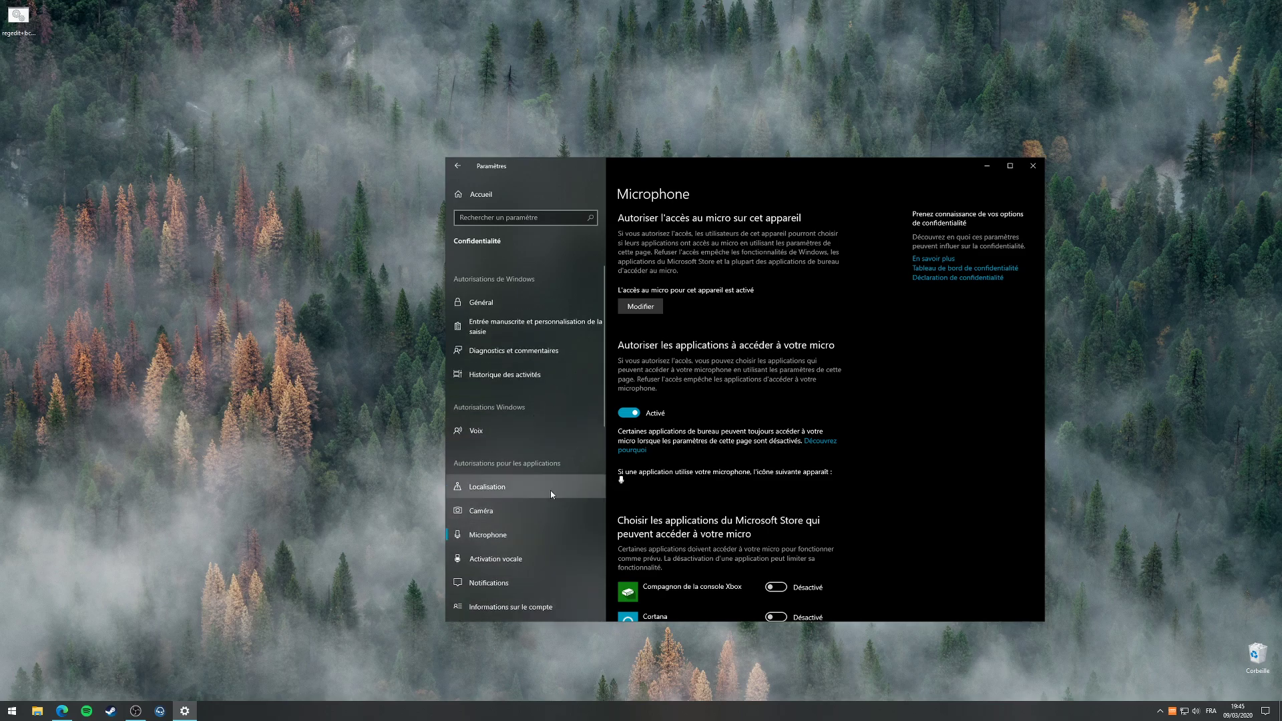
scroll(551, 494, down, 3)
click(511, 438)
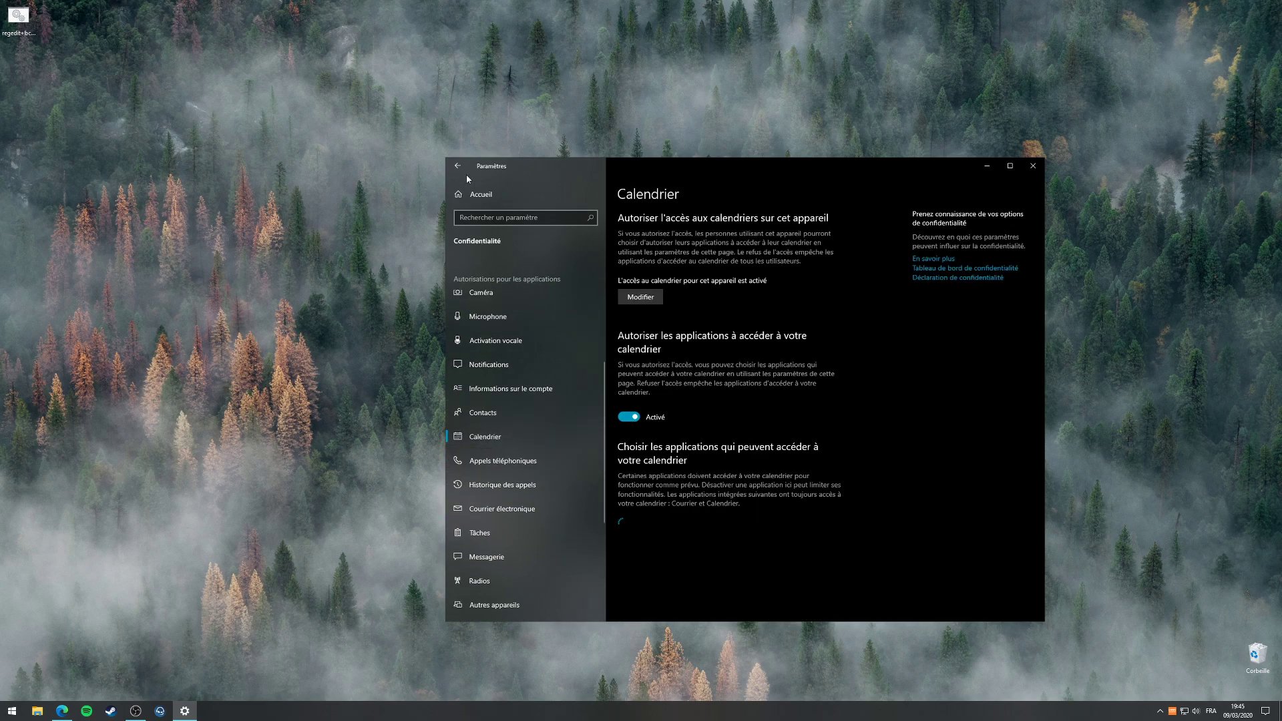
click(459, 167)
Check "Windows Update" under "Mise à jour et sécurité" and open the advanced options of "Optimisation de livraison".
click(686, 458)
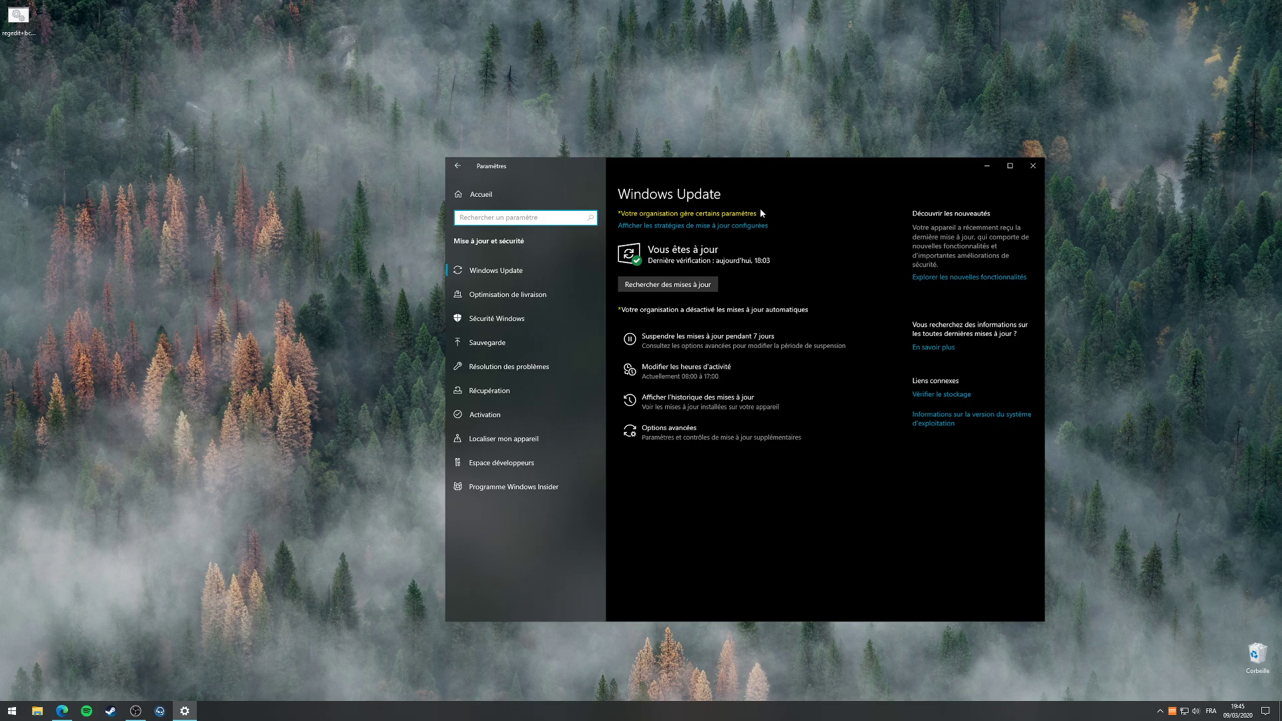
click(539, 296)
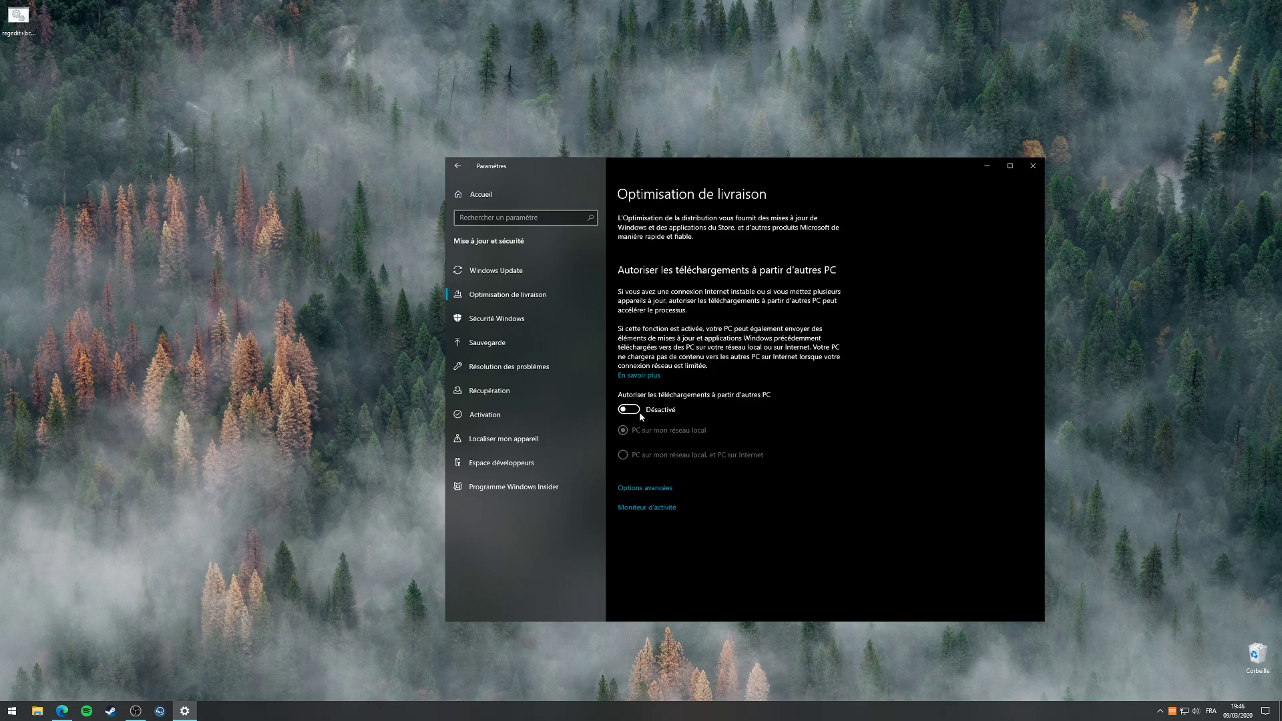
click(625, 487)
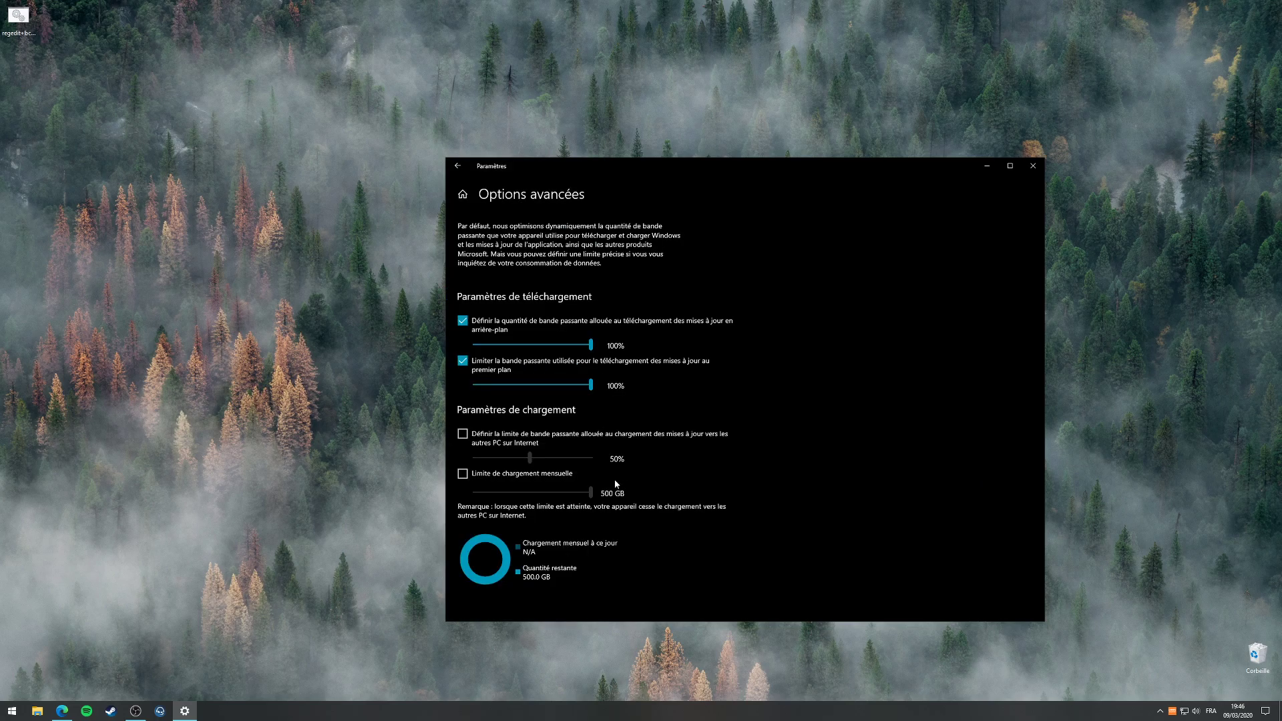
click(485, 328)
right_click(266, 410)
click(174, 406)
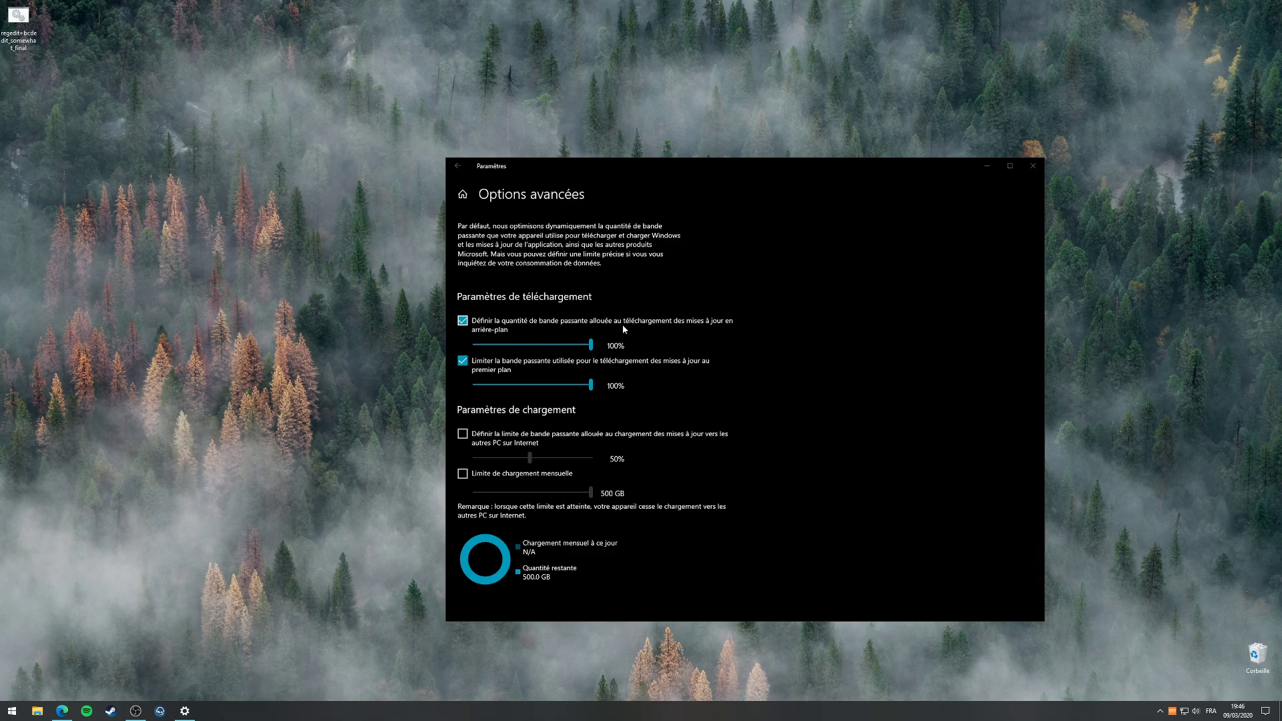
click(464, 322)
click(464, 321)
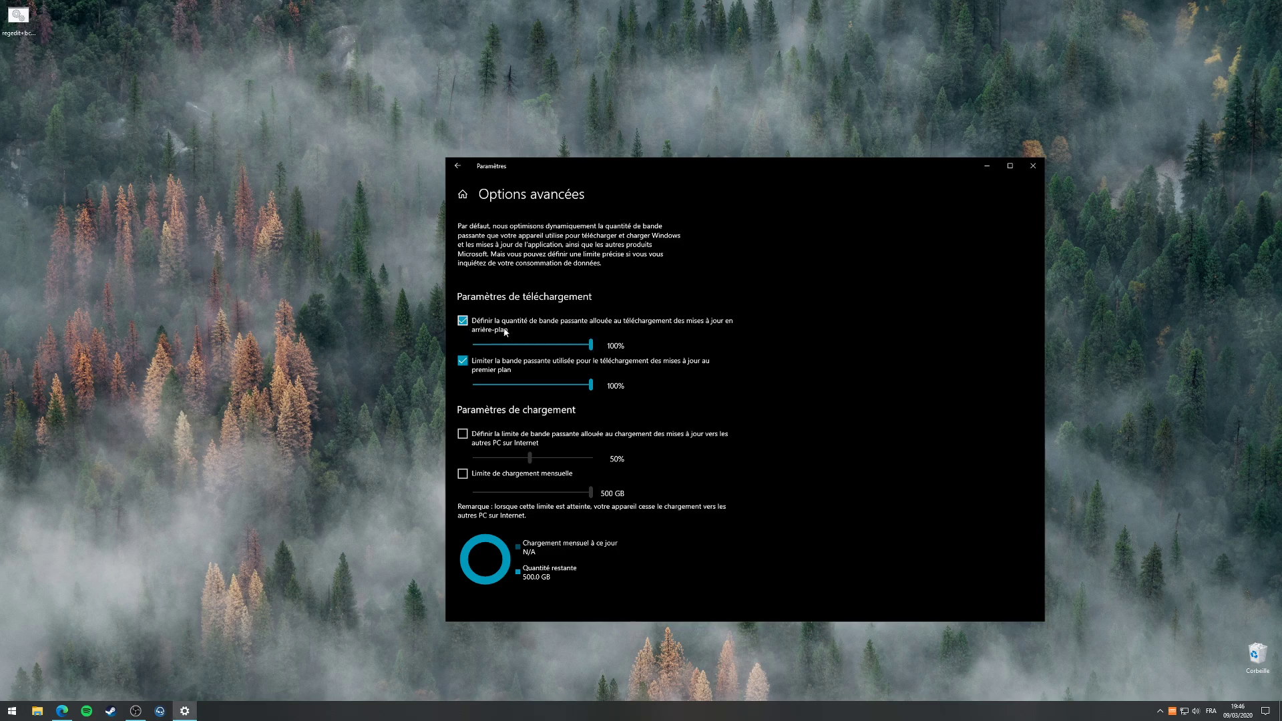
Launch "Sécurité Windows" from its settings page and arrange its window beside the Settings window.
click(459, 166)
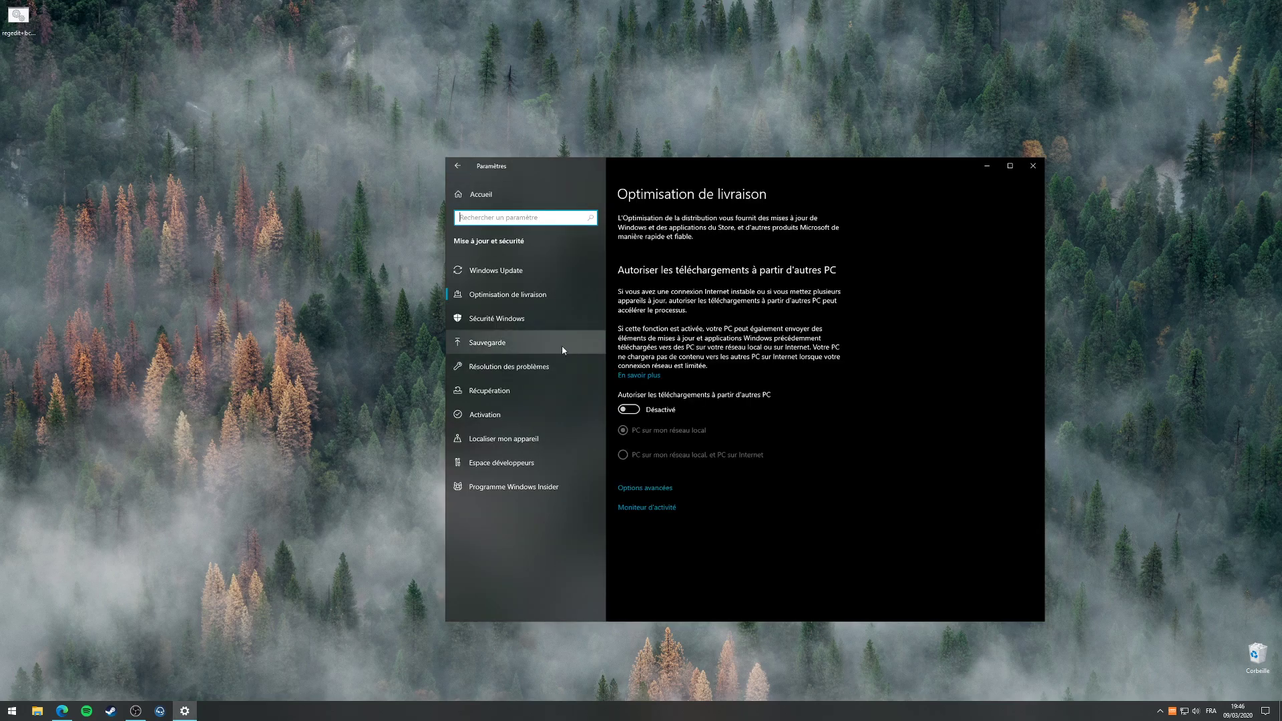
click(538, 315)
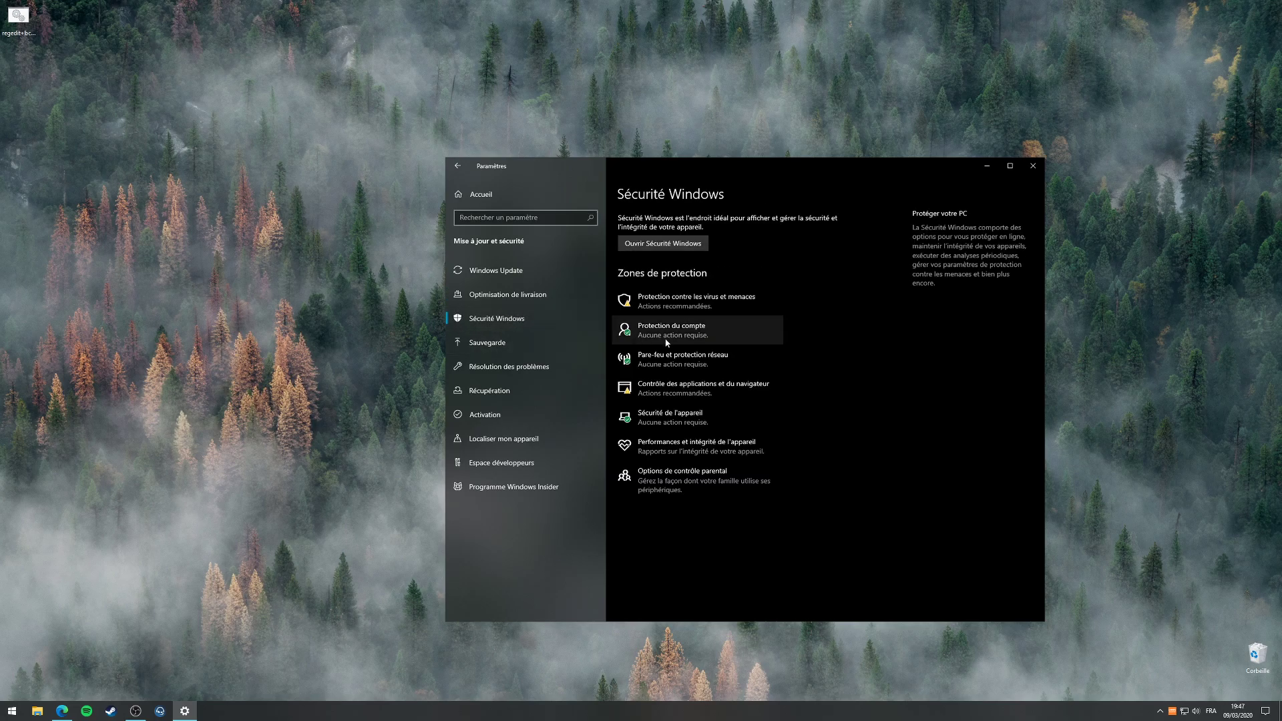
click(641, 243)
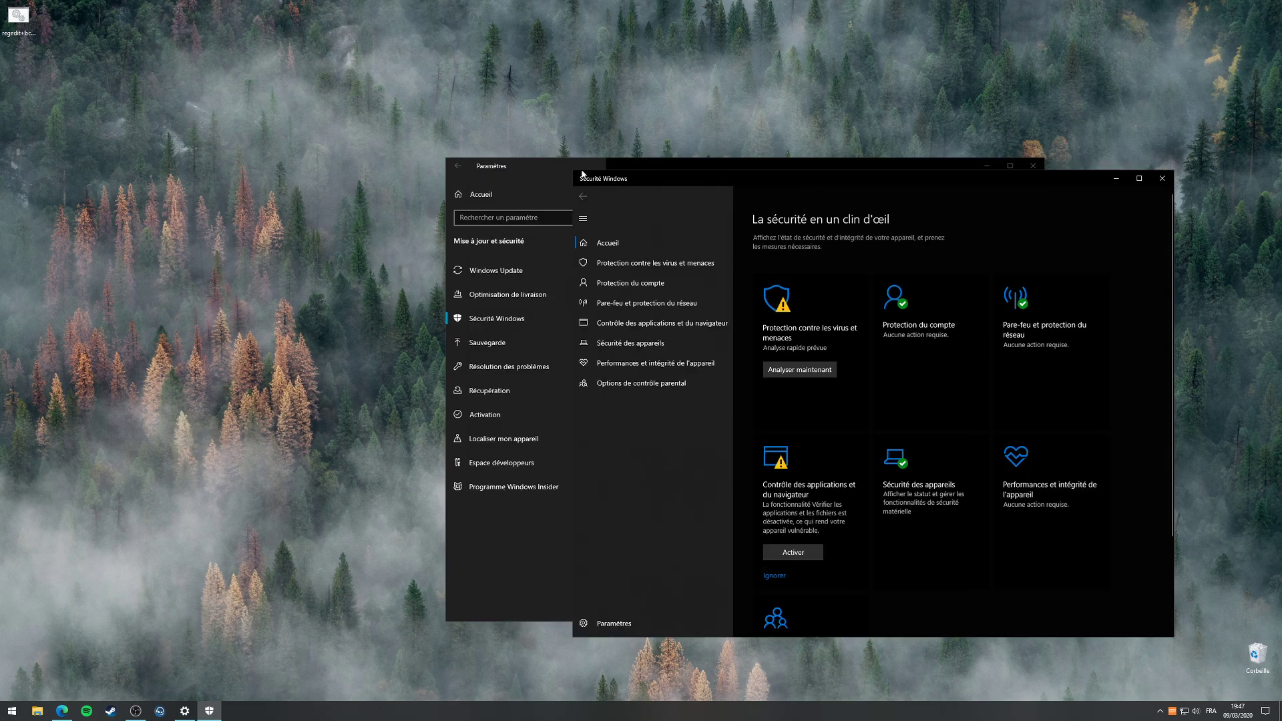
drag(648, 161, 227, 185)
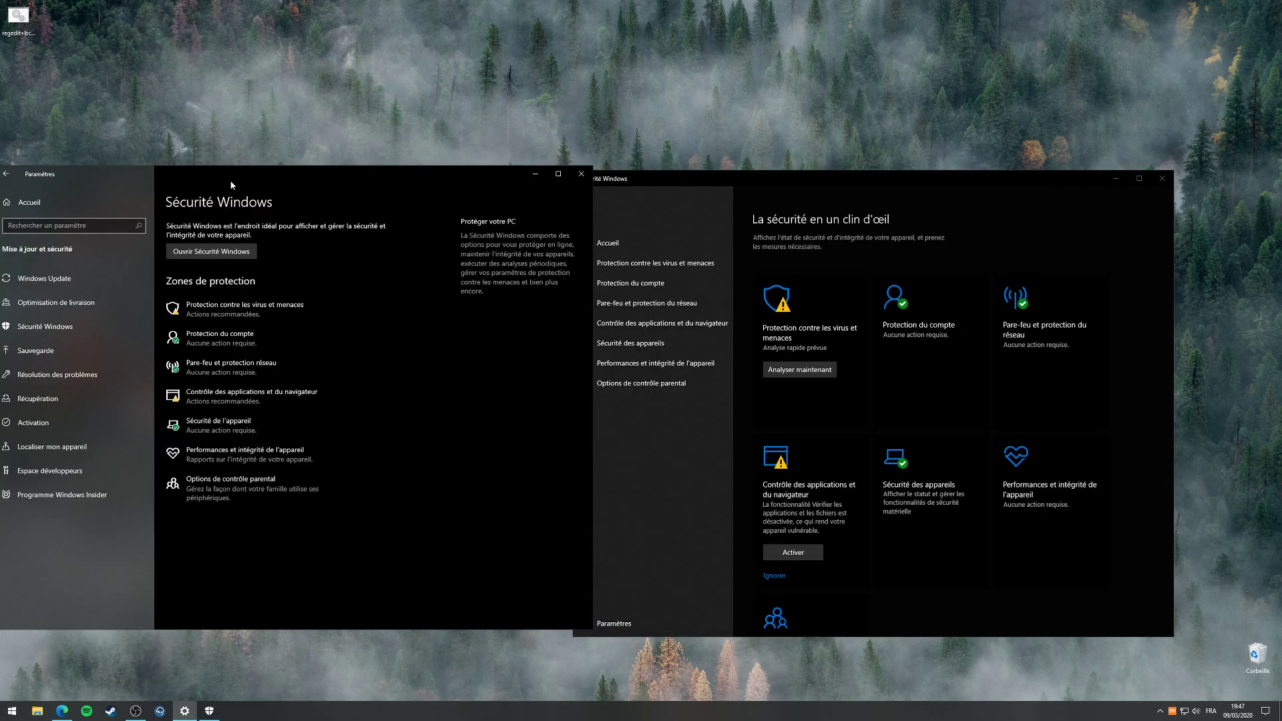
drag(715, 177, 769, 159)
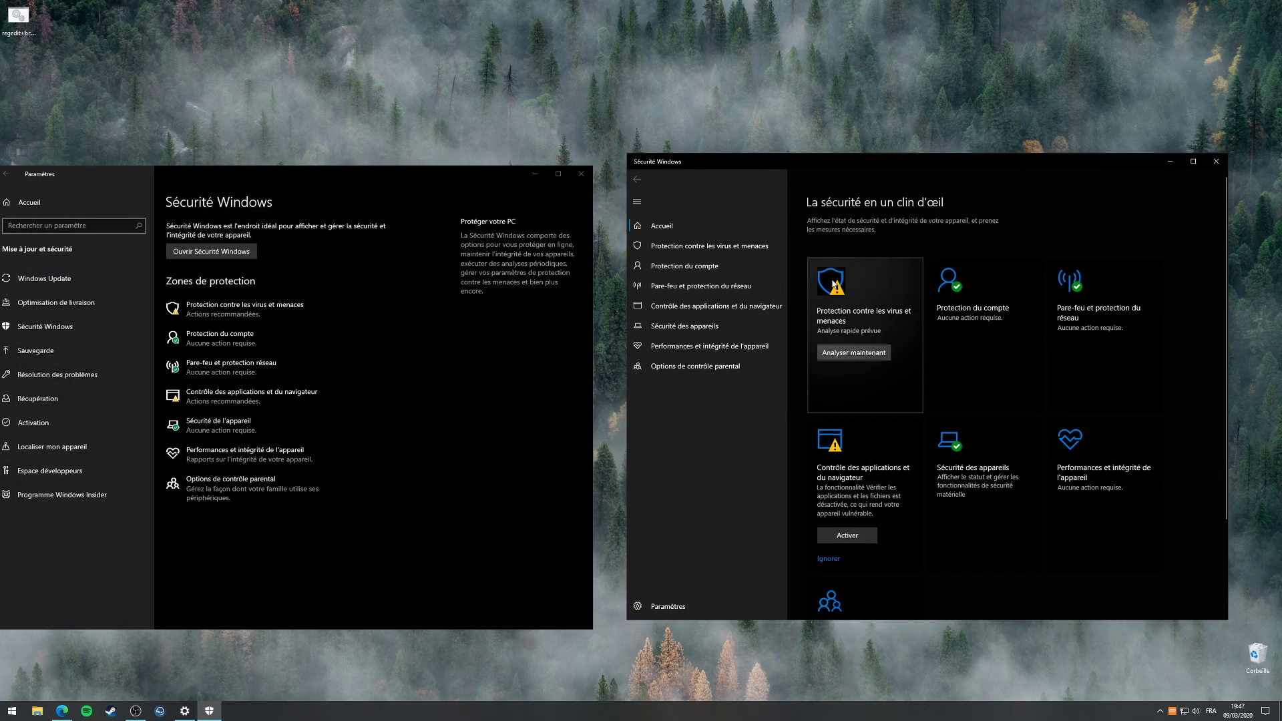
Open the virus and threat protection settings and examine the real-time, cloud, sample submission and tamper protection options.
click(741, 246)
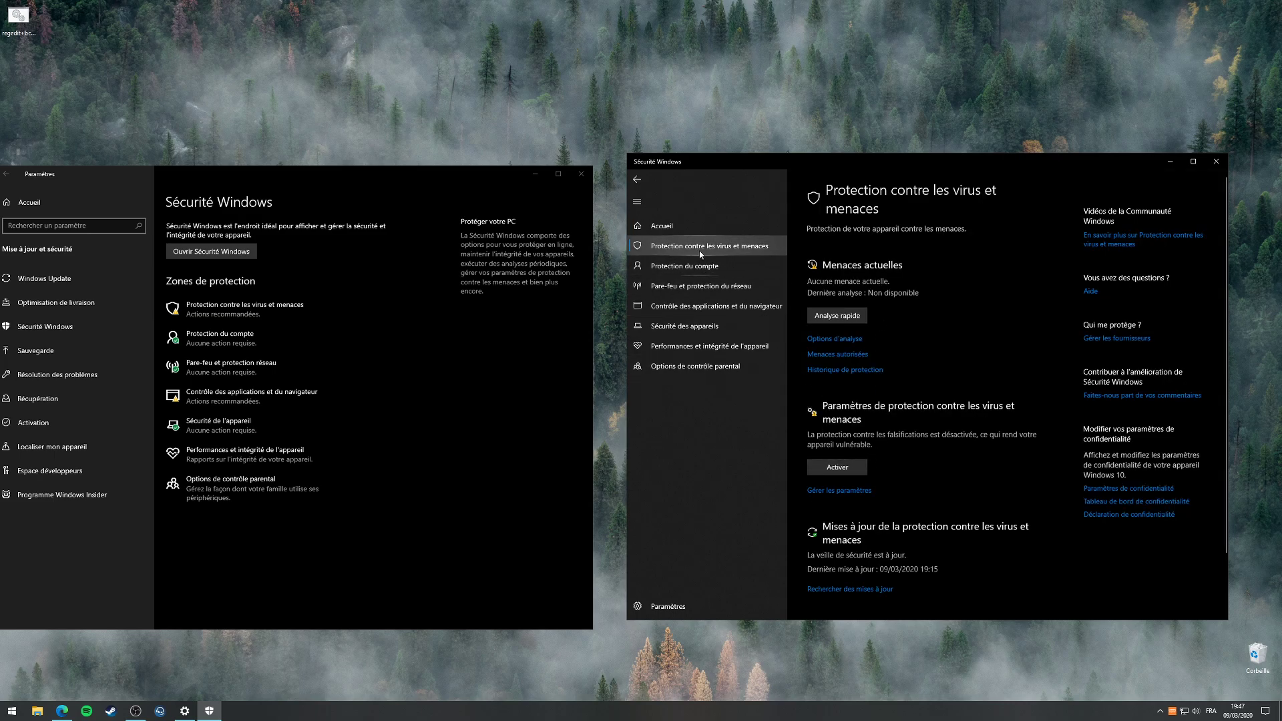
click(843, 491)
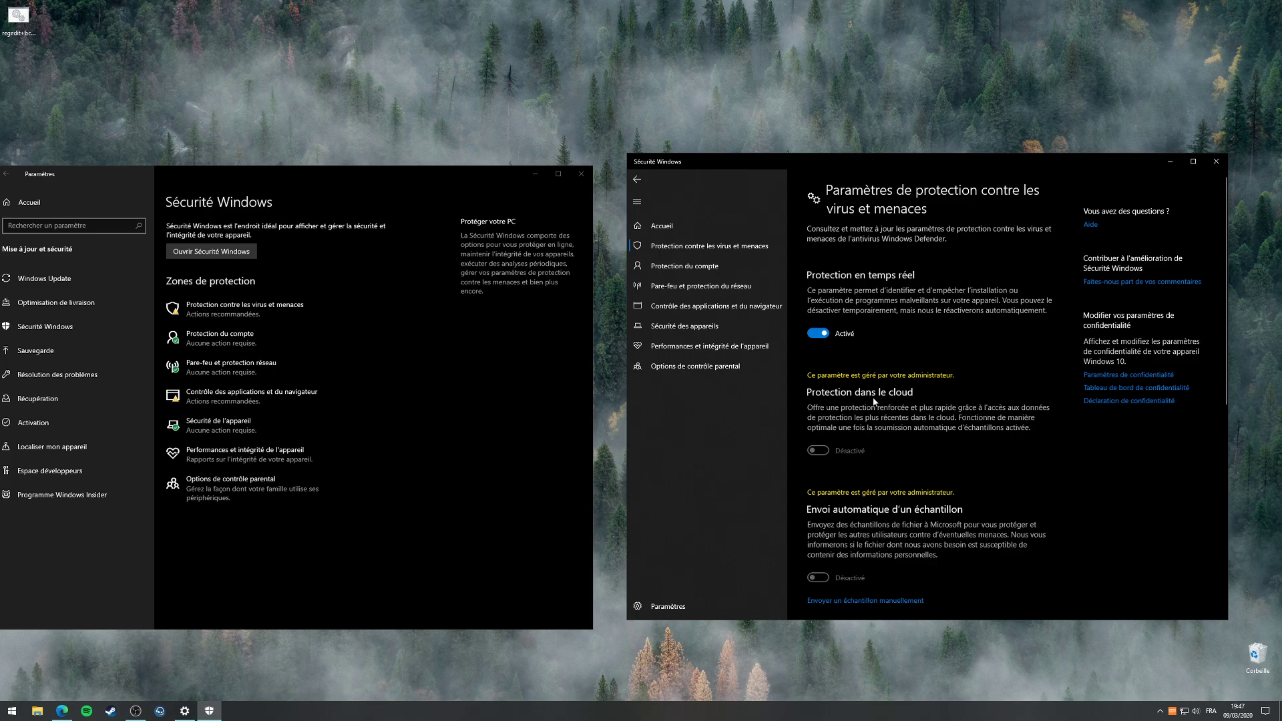
scroll(878, 404, down, 1)
scroll(879, 367, down, 4)
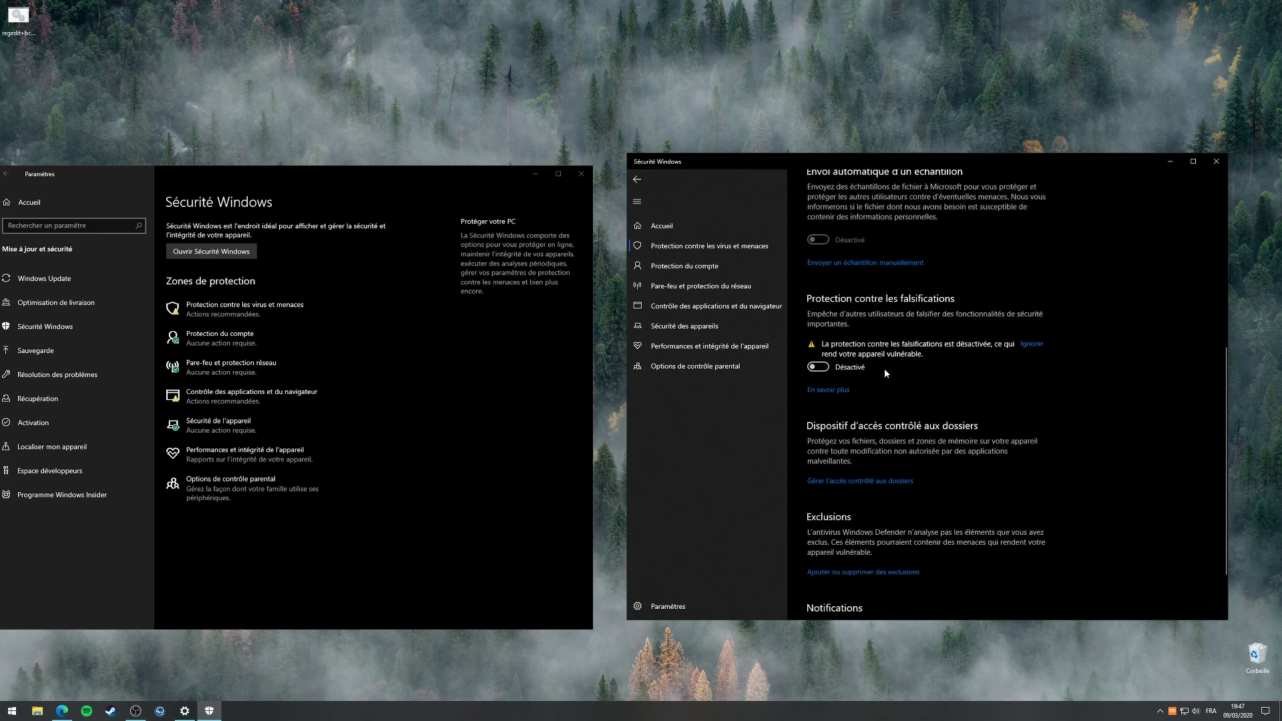
Check the antivirus exclusions, browse "Programmes (x86)" for a folder to exclude, and return to the virus and threat protection settings.
scroll(883, 388, down, 1)
click(887, 505)
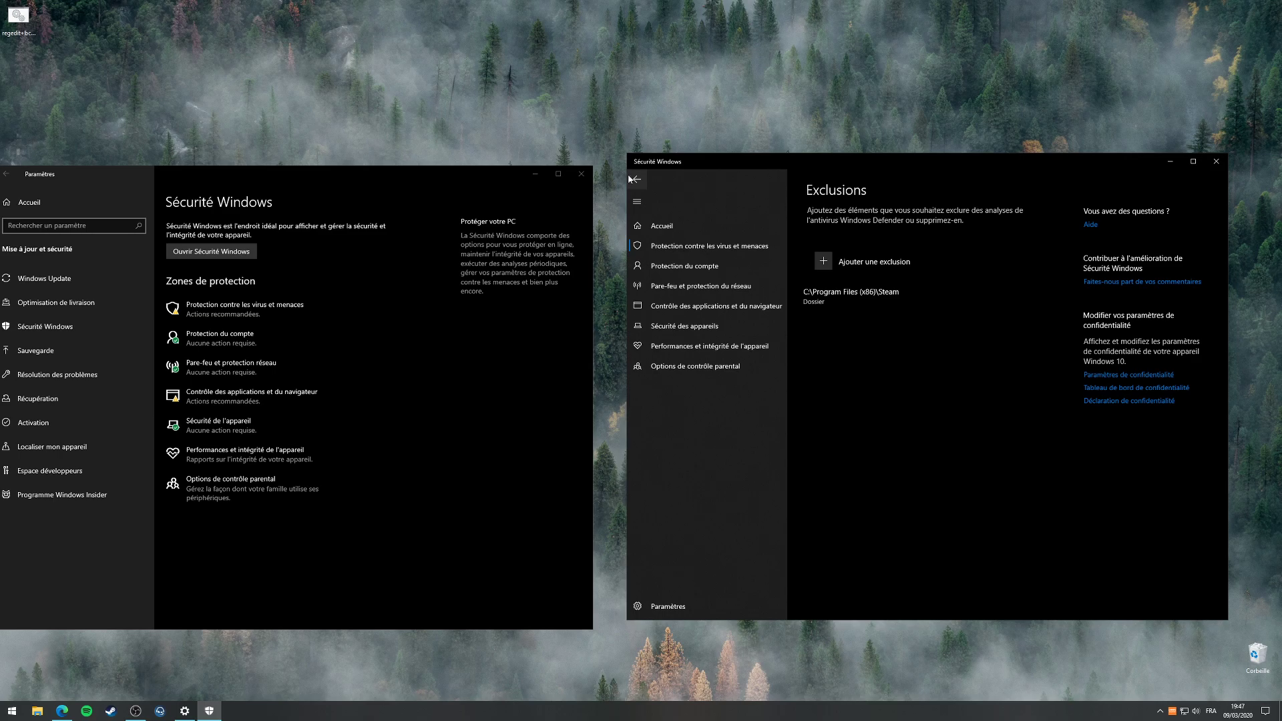
click(836, 265)
click(863, 304)
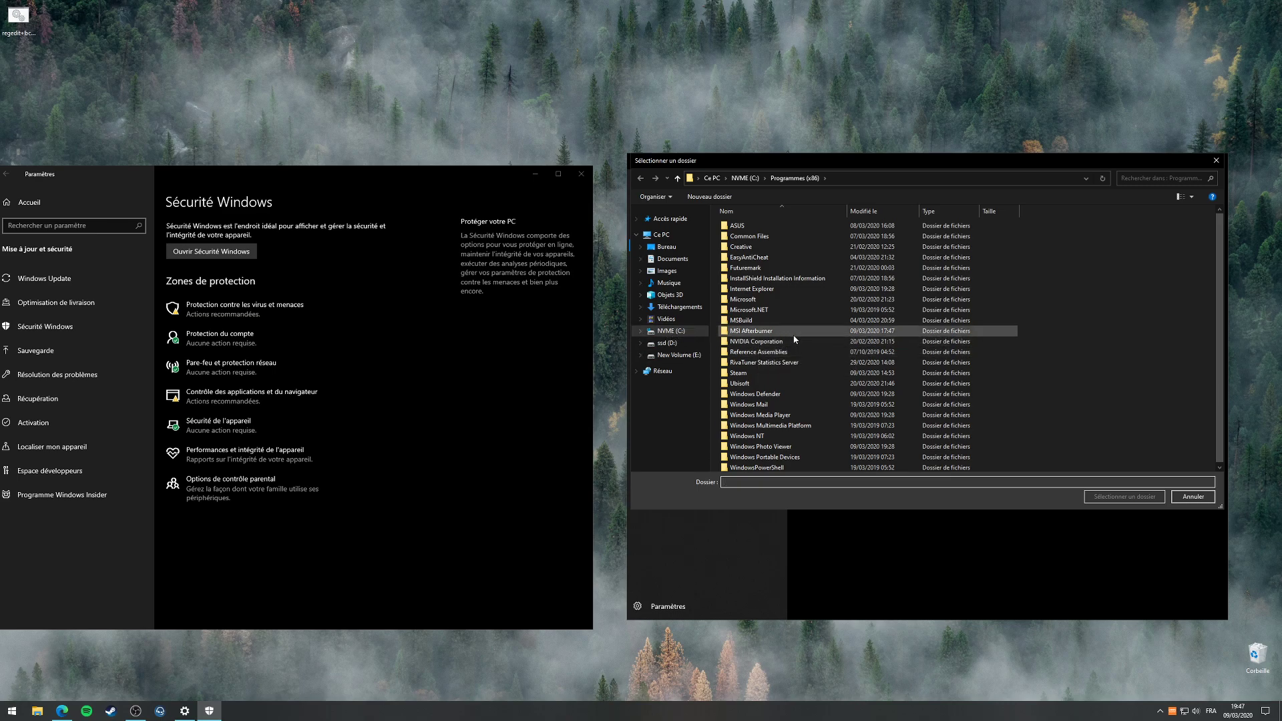
click(751, 331)
click(1125, 496)
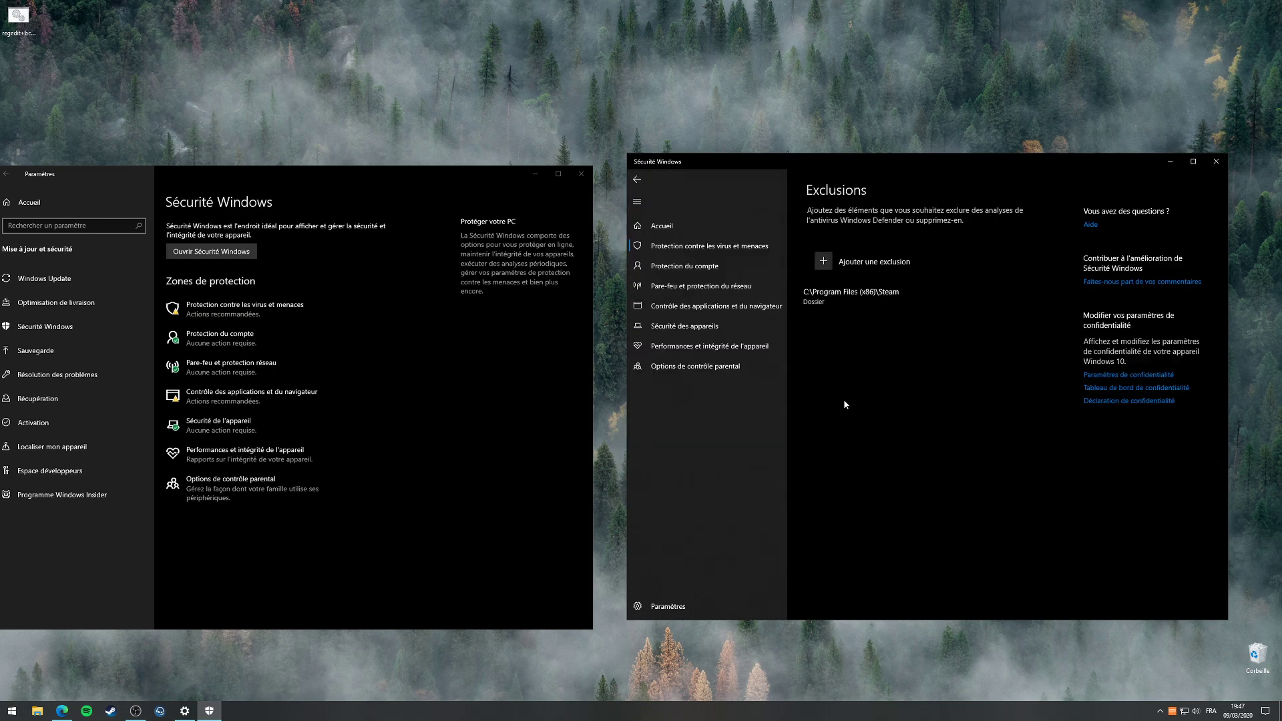
click(638, 179)
scroll(864, 349, down, 6)
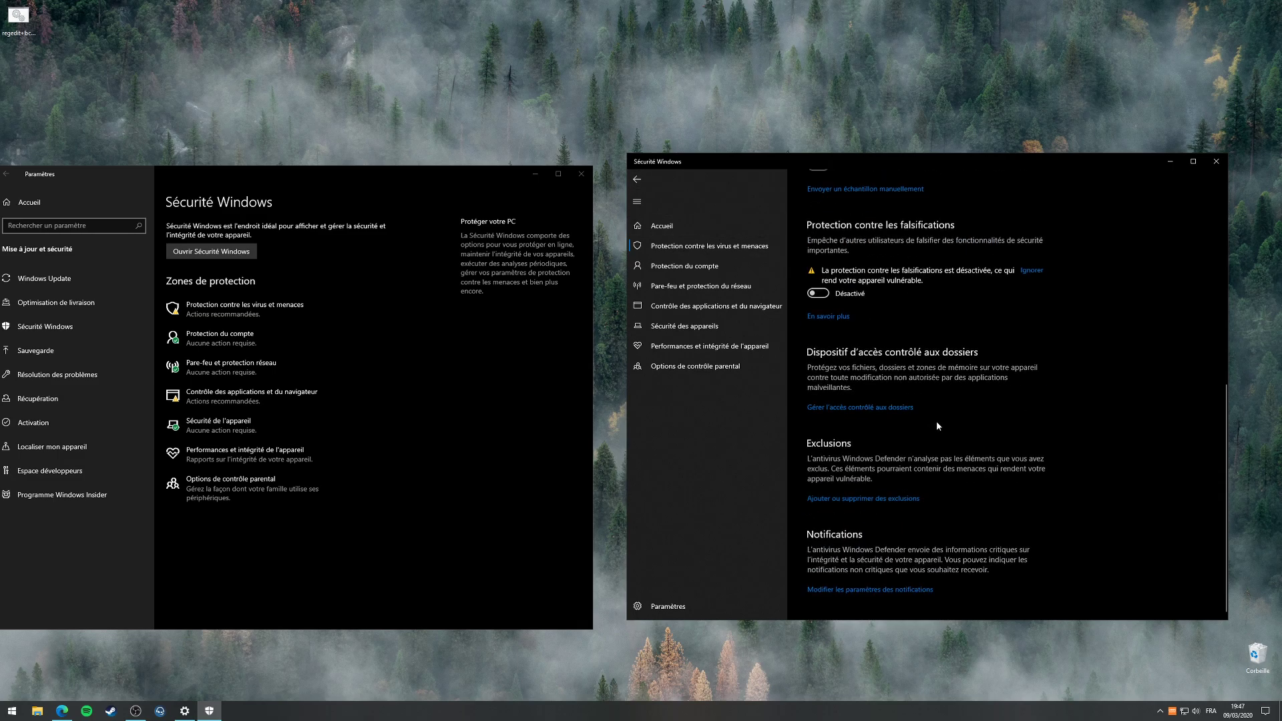
scroll(878, 354, up, 6)
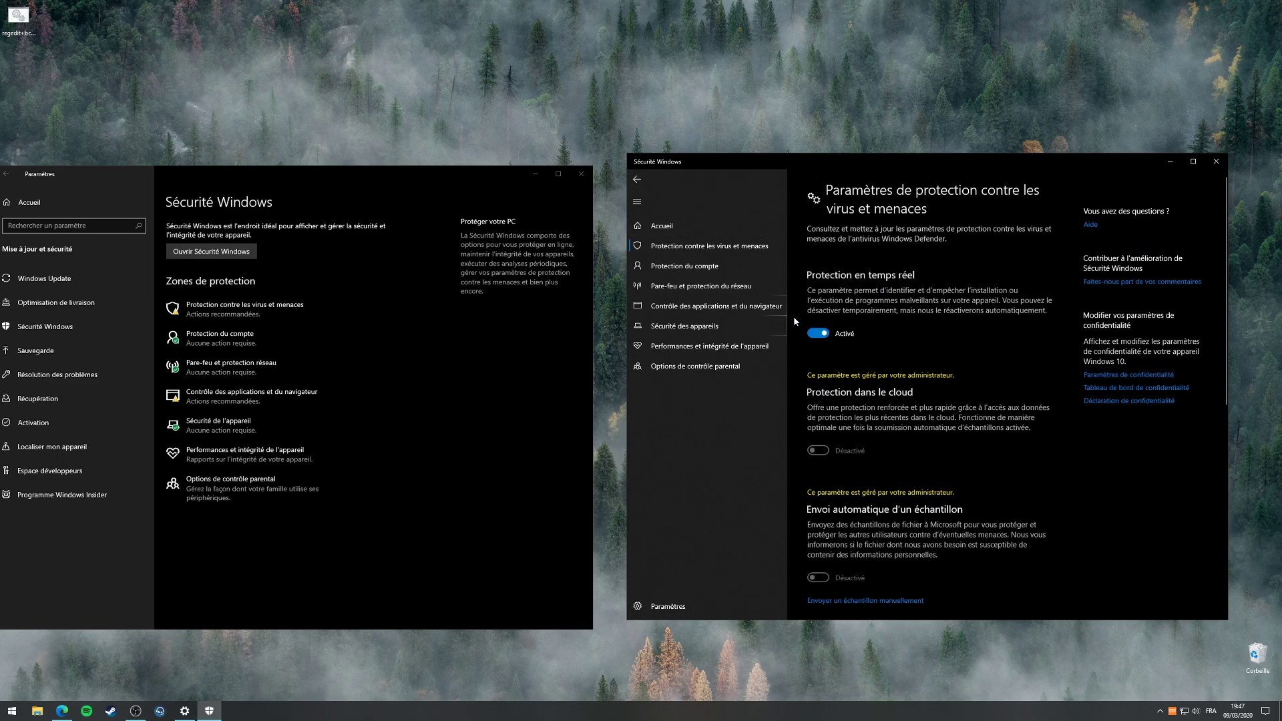
Examine the account protection, firewall, and "Contrôle des applications et du navigateur" pages, including the SmartScreen options.
click(708, 269)
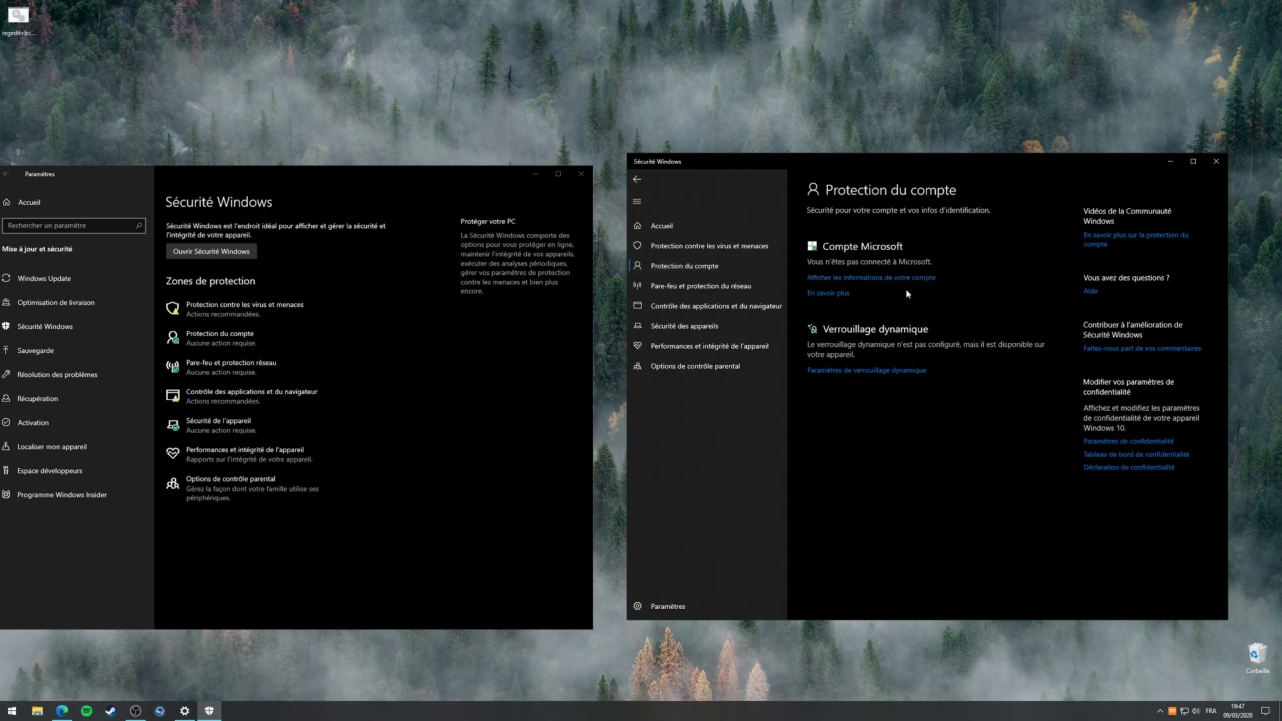
click(731, 286)
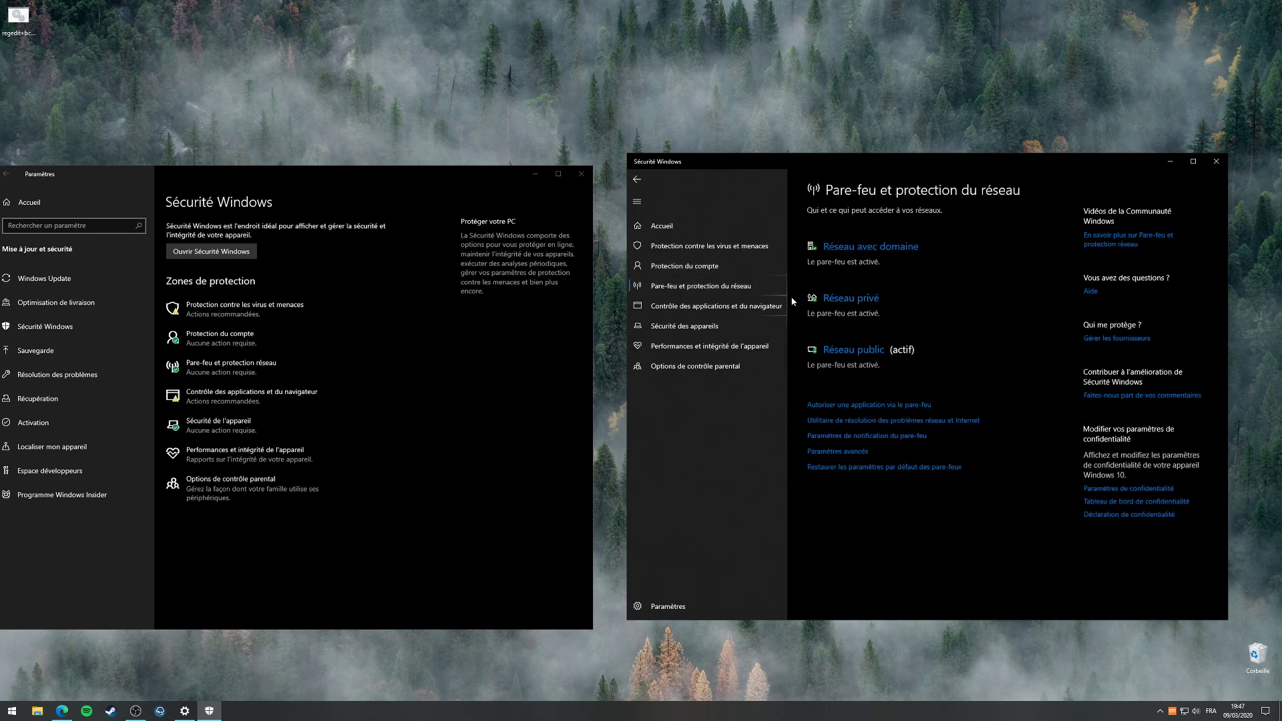
click(707, 313)
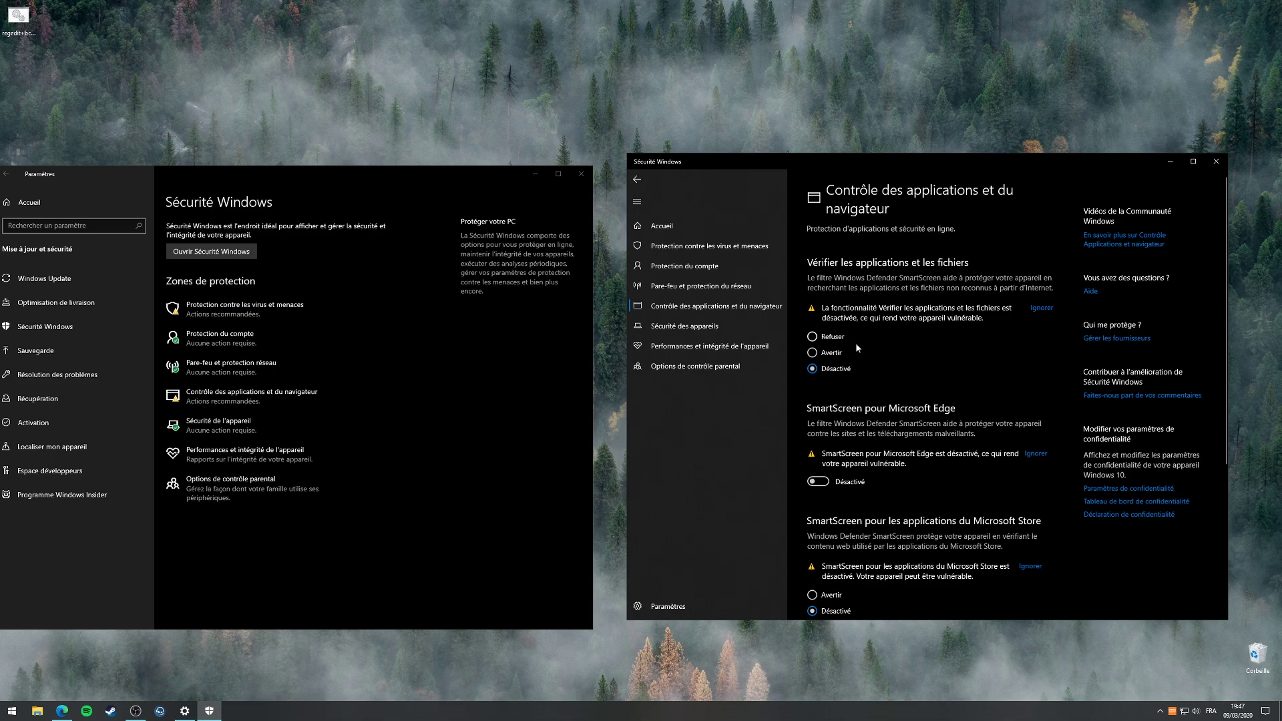
scroll(856, 344, down, 2)
scroll(857, 345, down, 4)
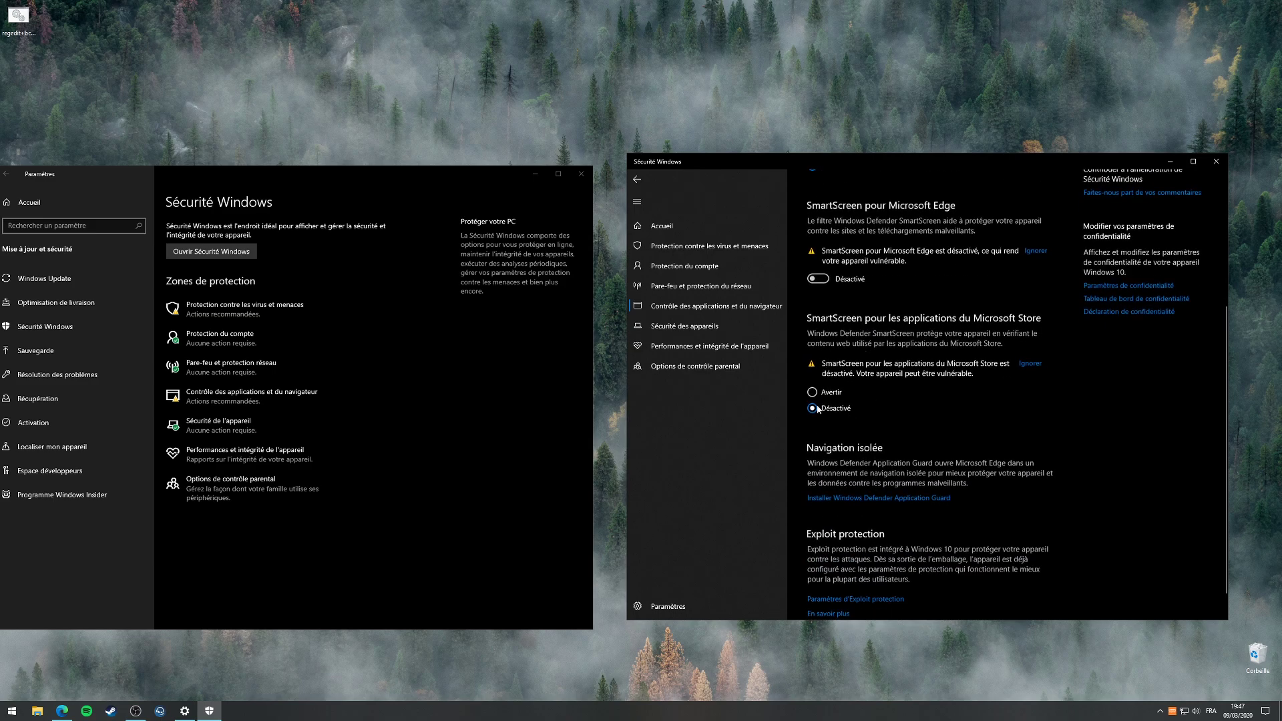
scroll(971, 404, down, 1)
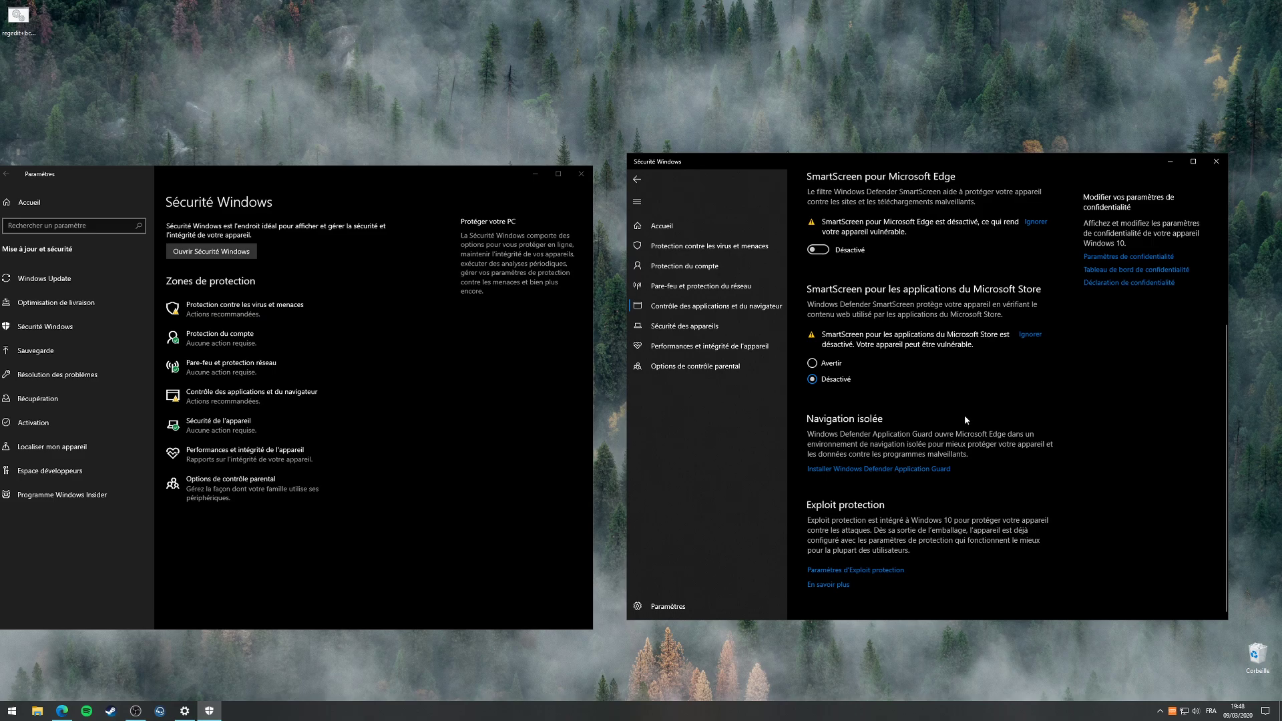
Open the Exploit Protection settings under app and browser control and display the per-program settings.
click(733, 326)
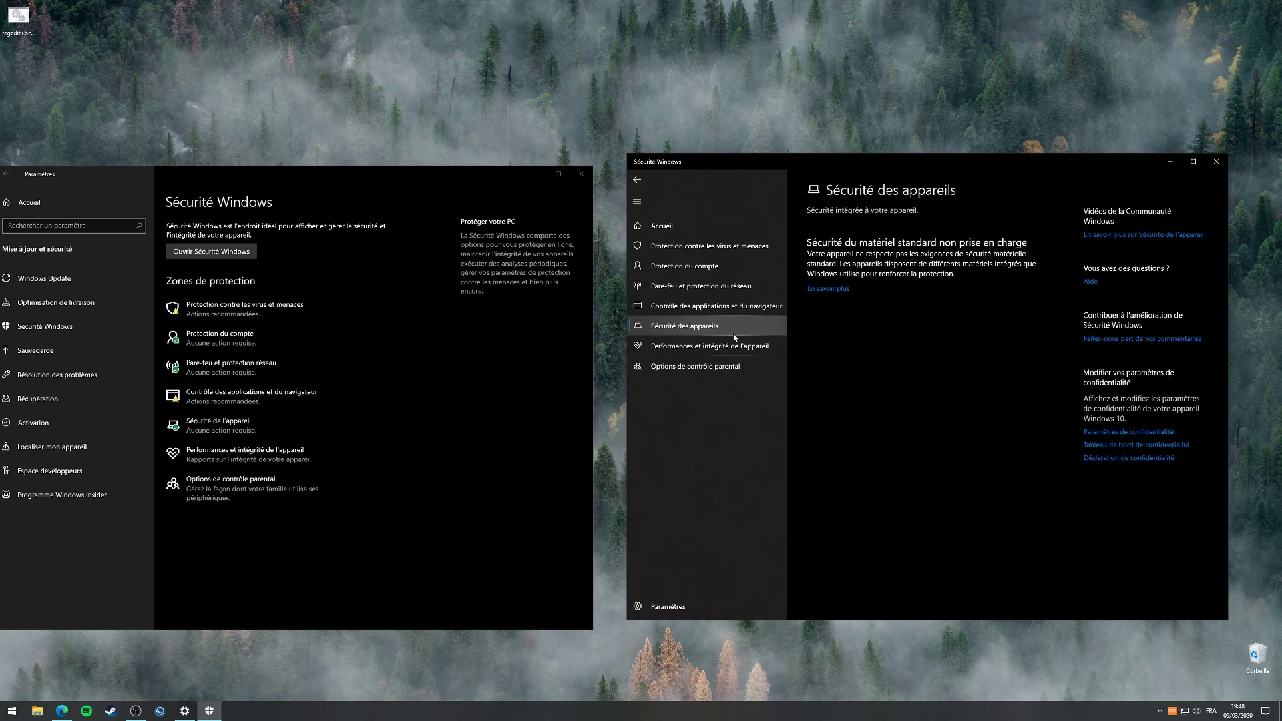
click(735, 309)
scroll(876, 454, down, 5)
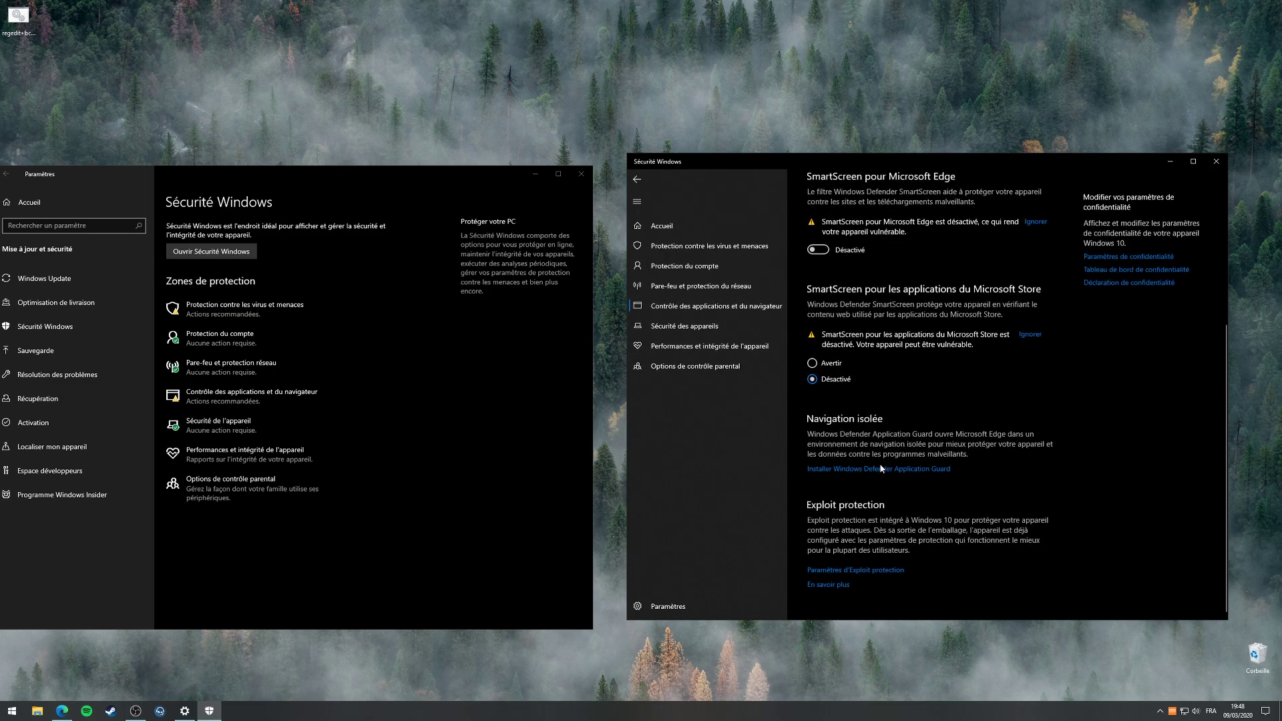
click(872, 572)
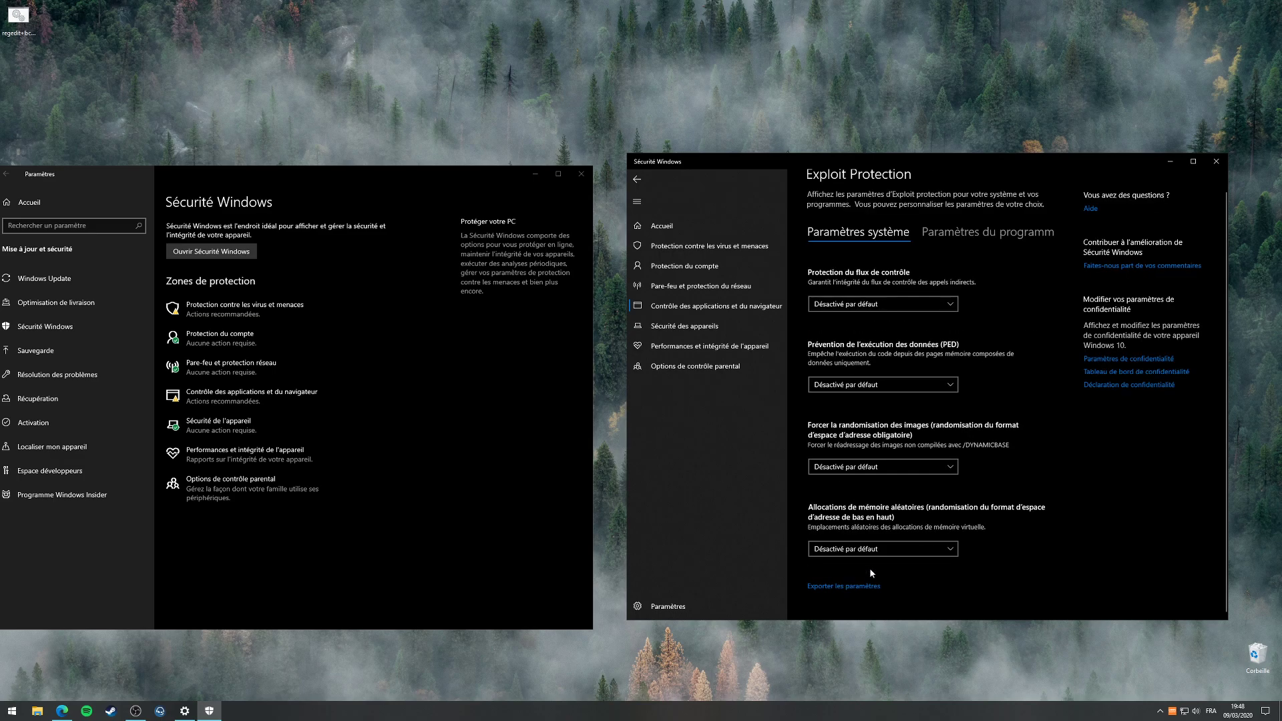
click(938, 235)
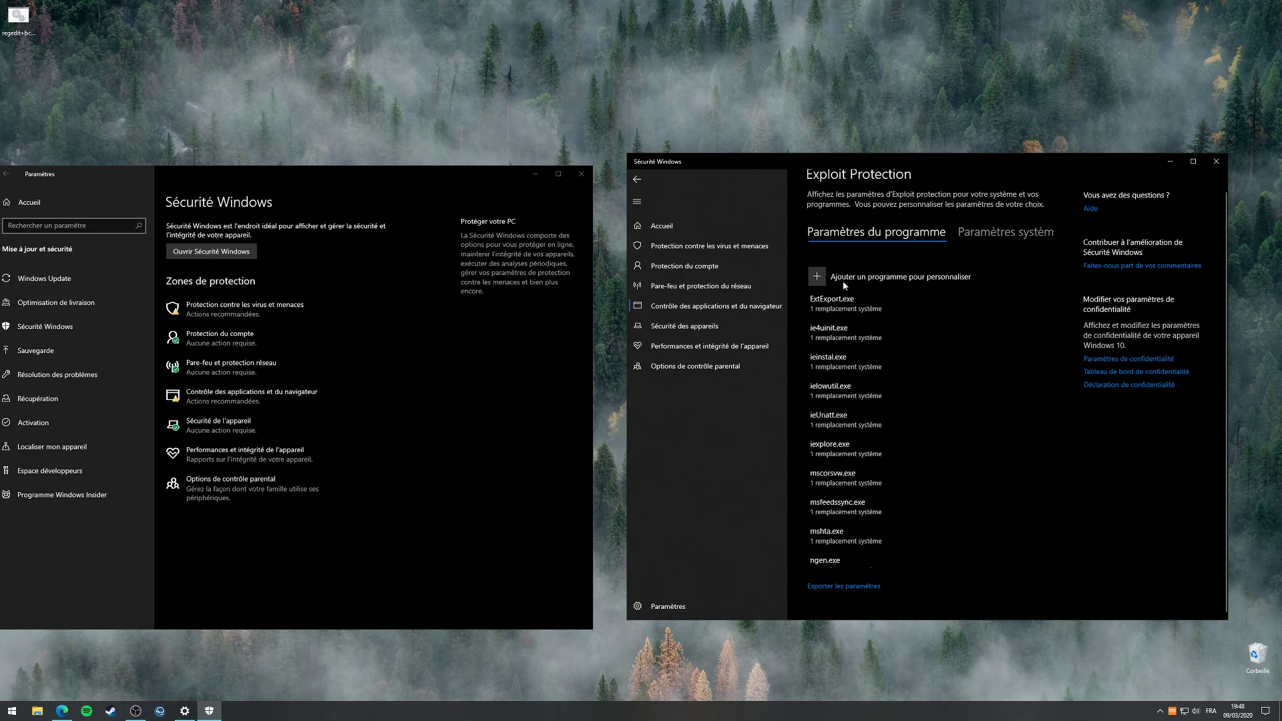
Add csgo.exe from Steam's steamapps\common folder to the Exploit Protection program list, using its exact file path.
click(818, 278)
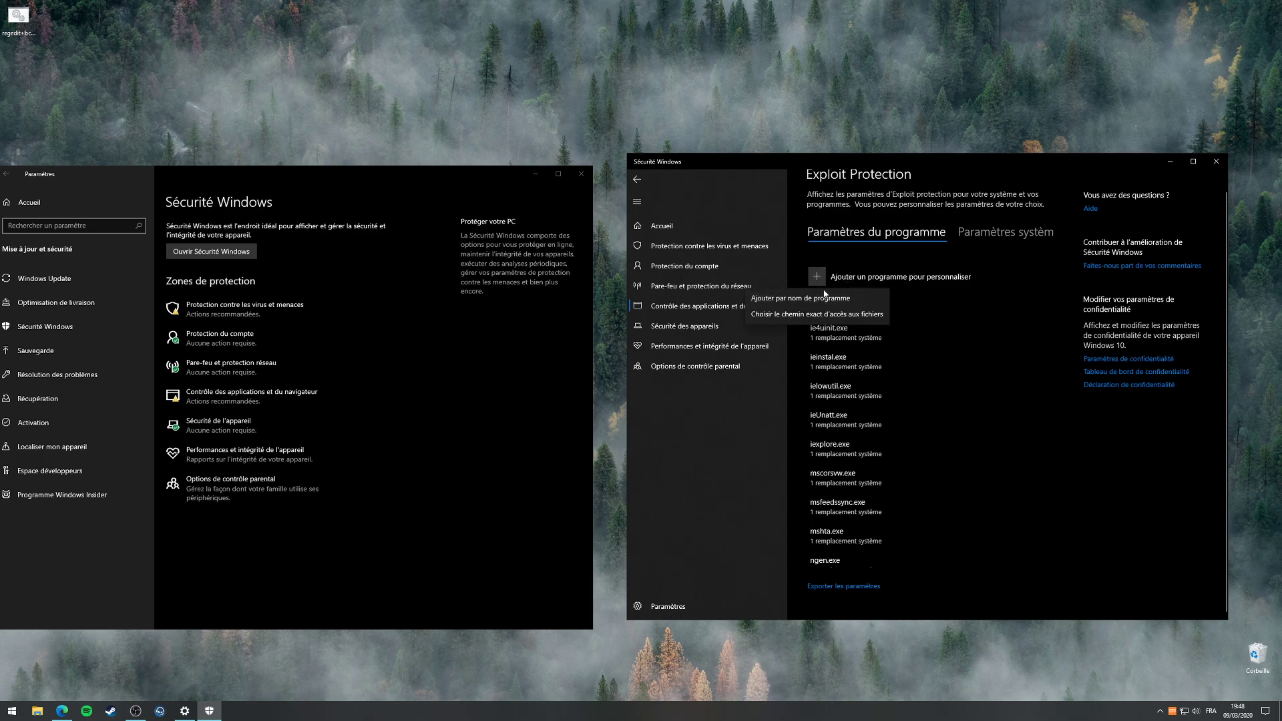
click(810, 314)
double_click(739, 337)
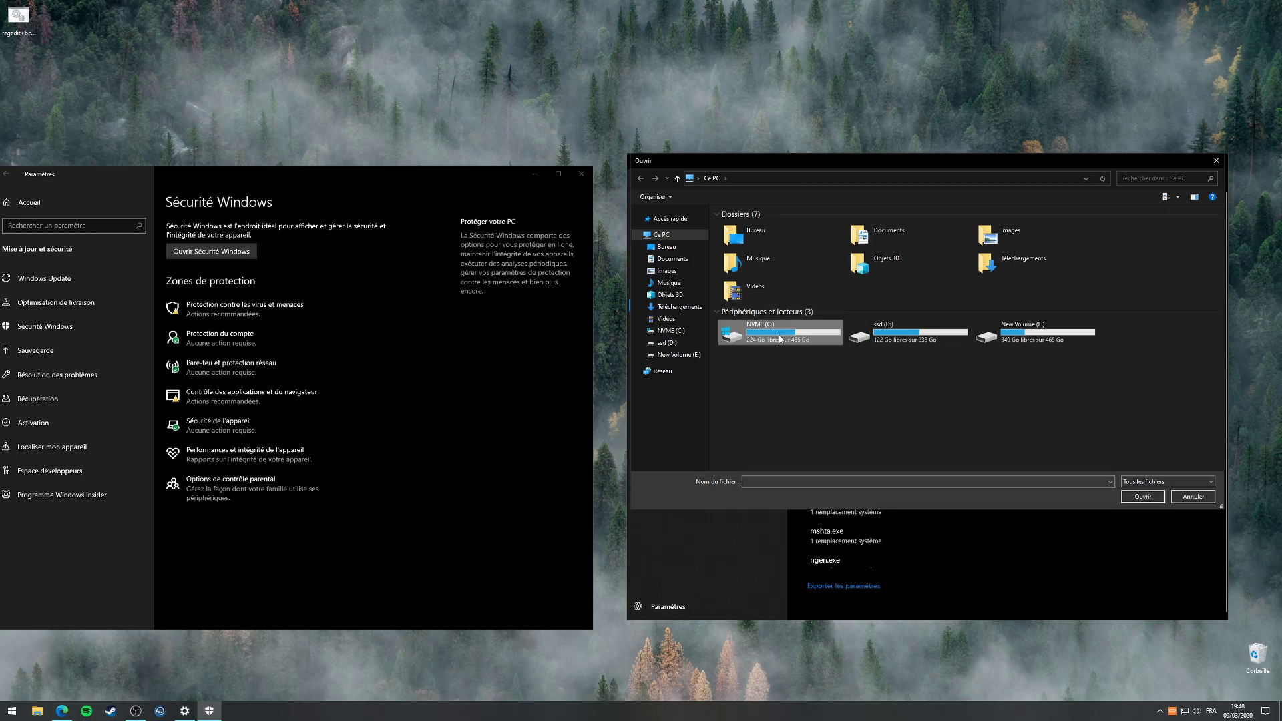
double_click(802, 280)
double_click(802, 373)
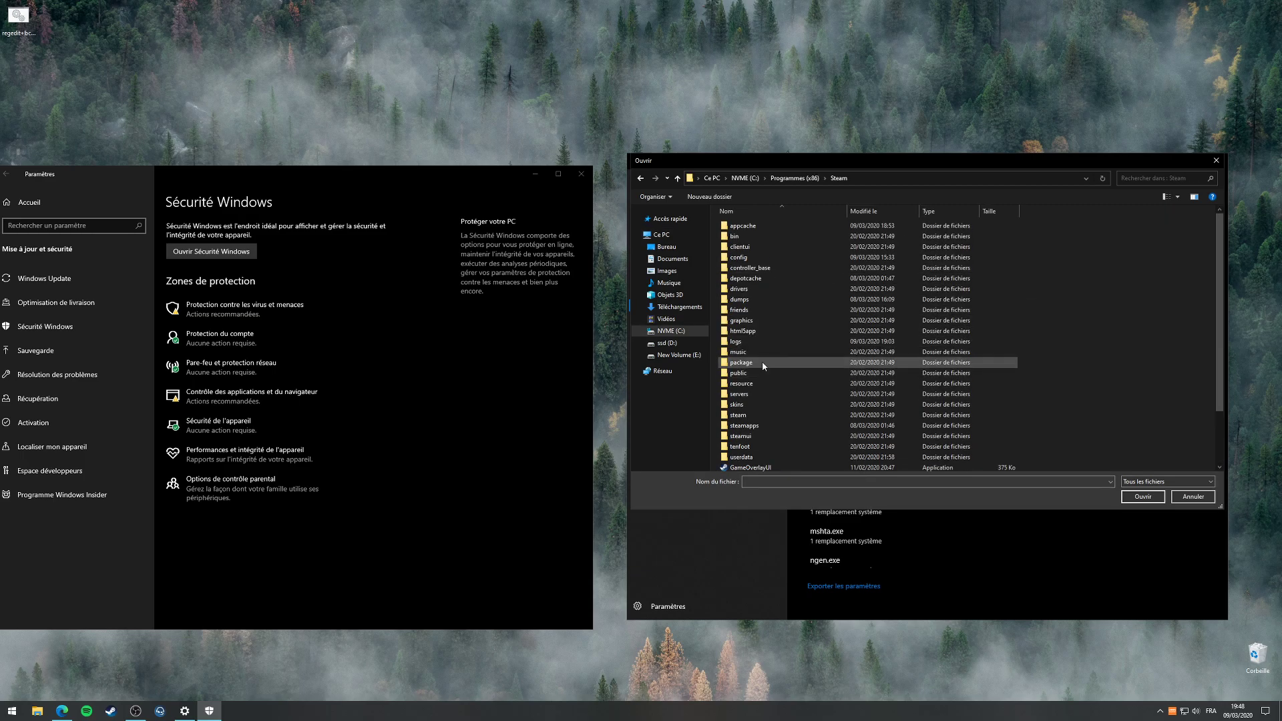
double_click(780, 402)
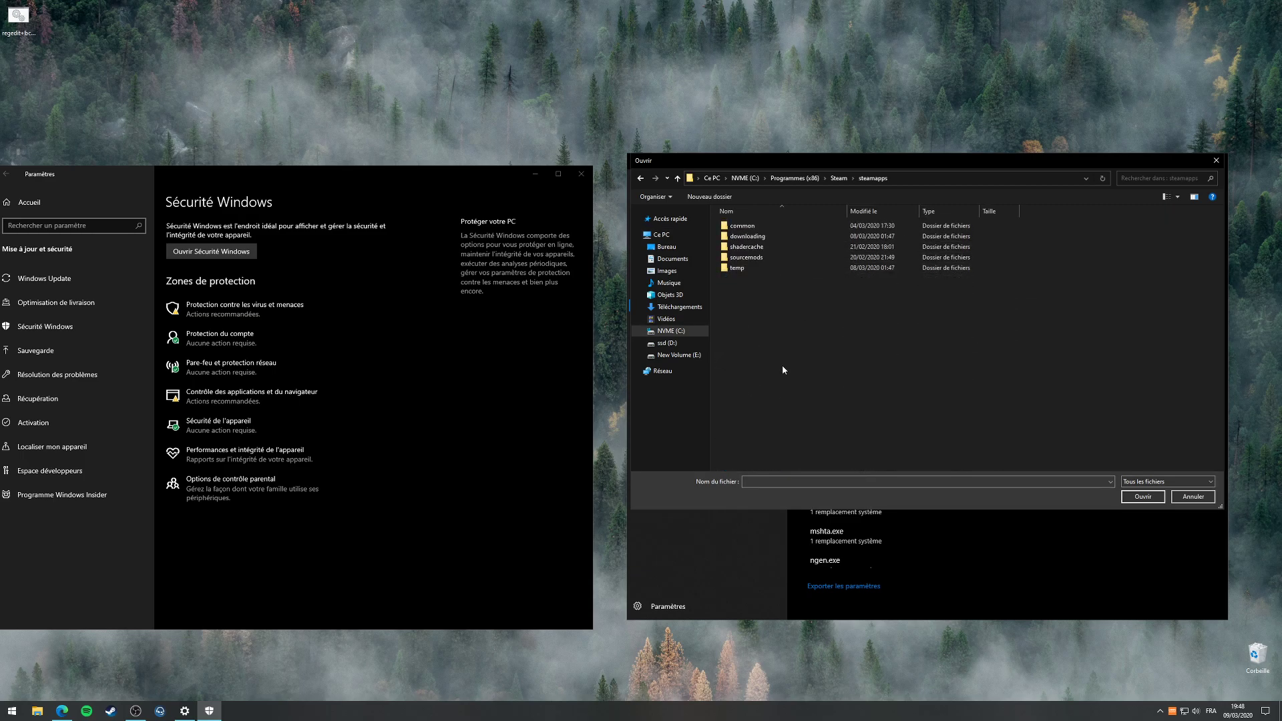
double_click(783, 227)
double_click(783, 227)
click(764, 280)
click(1144, 497)
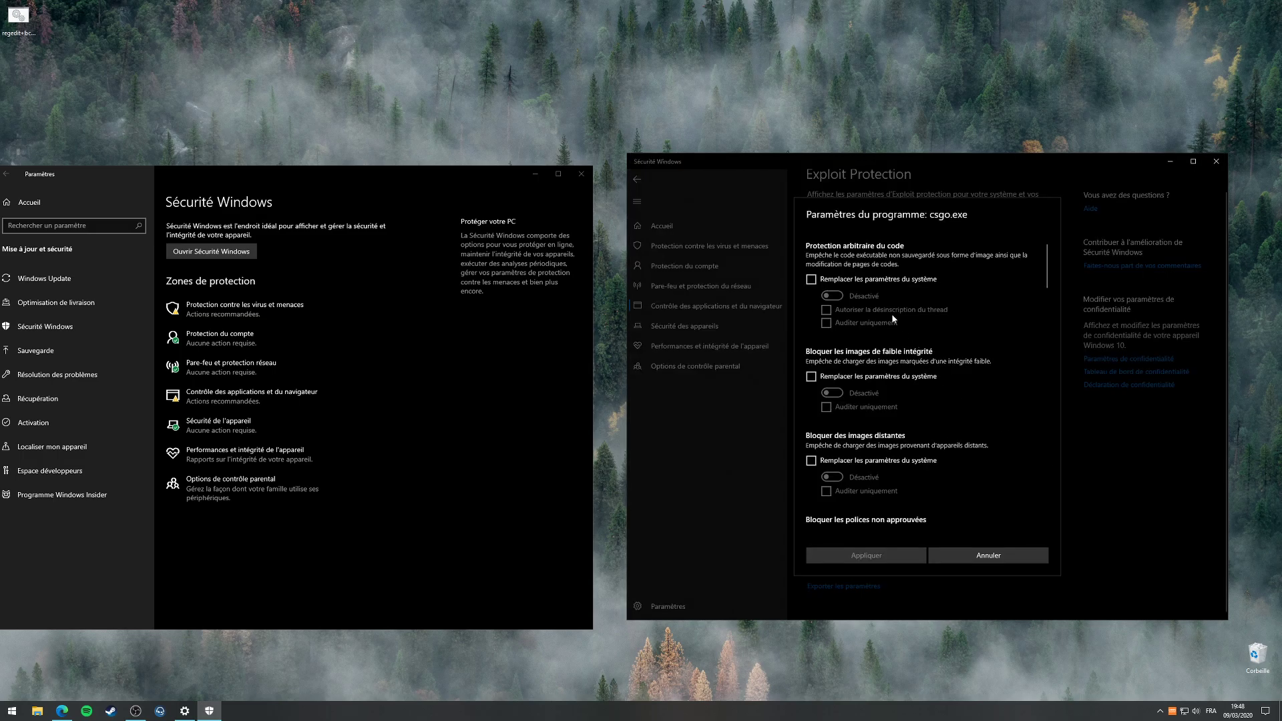
Review the exploit protection options for csgo.exe and cancel without overriding any system setting.
scroll(897, 323, down, 5)
scroll(840, 342, down, 10)
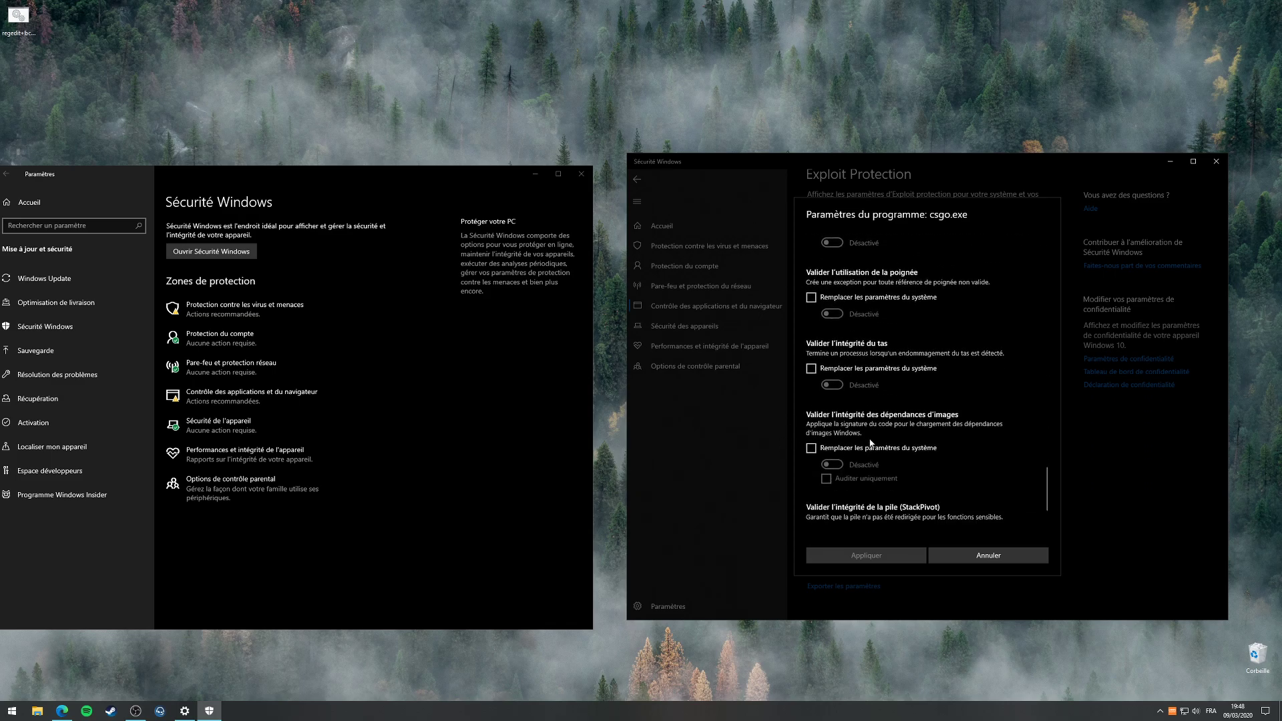
scroll(870, 454, down, 1)
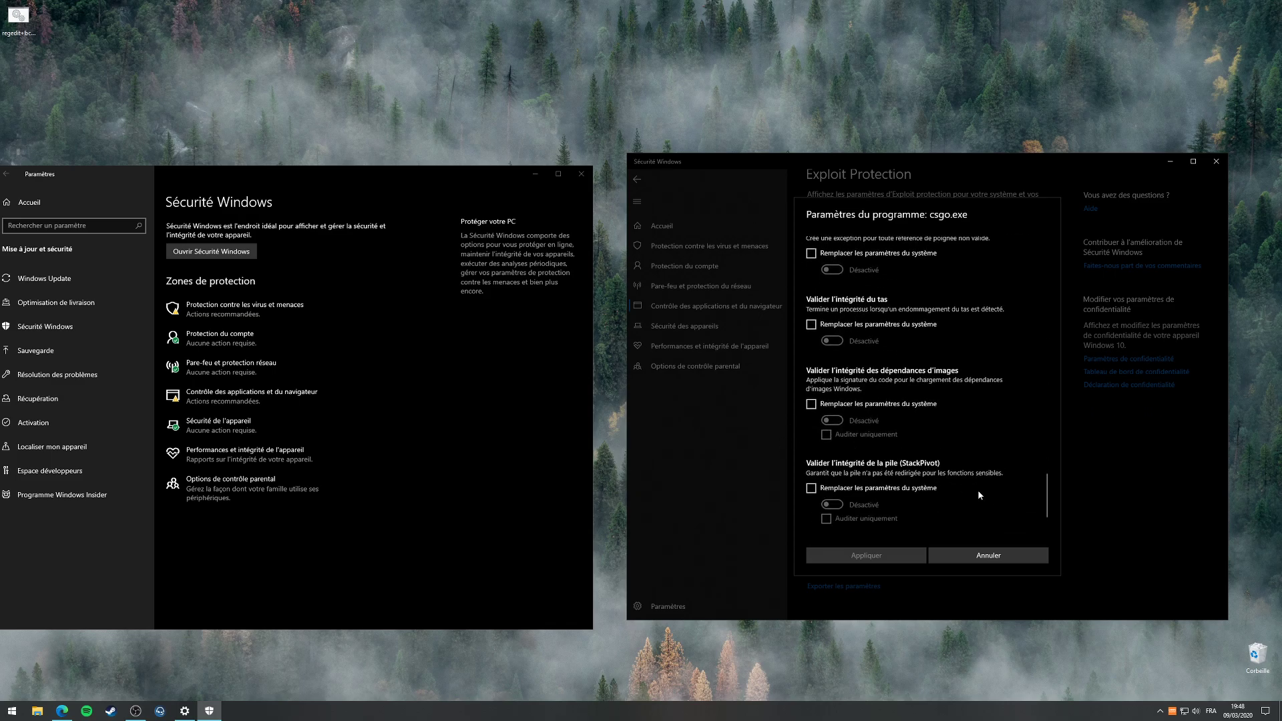
scroll(978, 490, up, 5)
scroll(981, 493, up, 6)
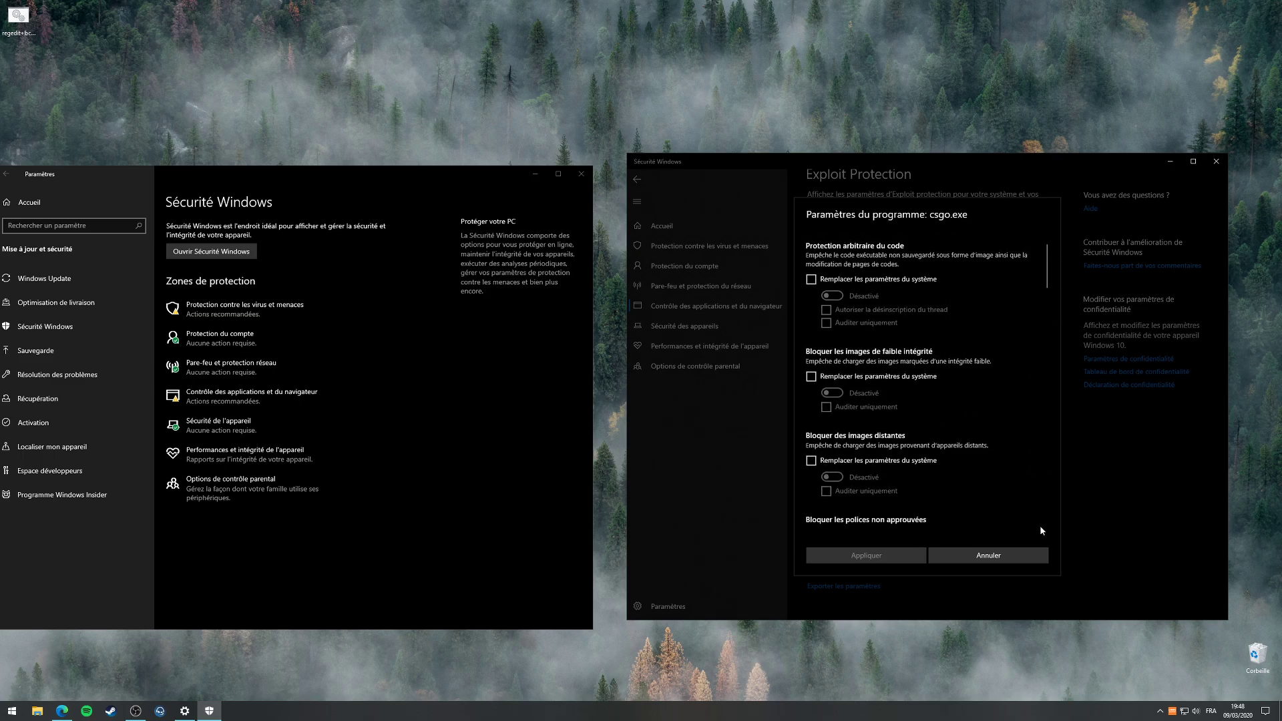
click(1014, 560)
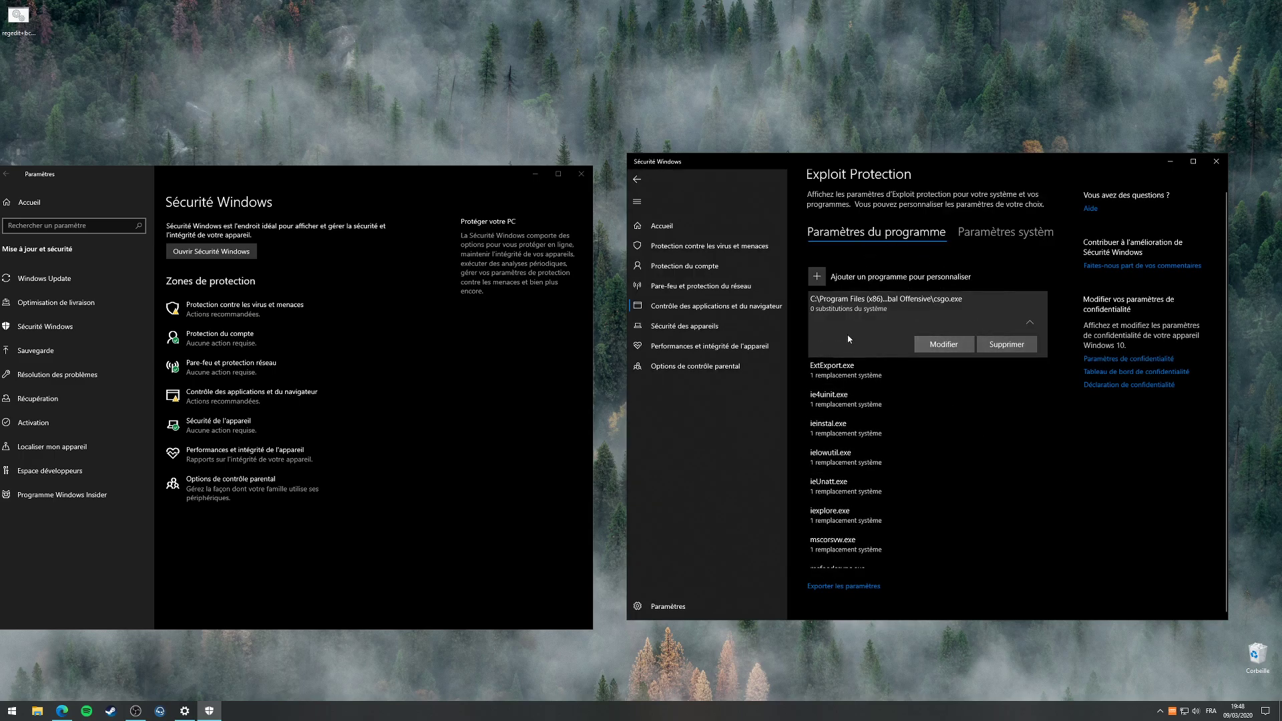
Check the device security, device performance and parental control pages, close "Sécurité Windows", and recentre the Settings window.
click(684, 326)
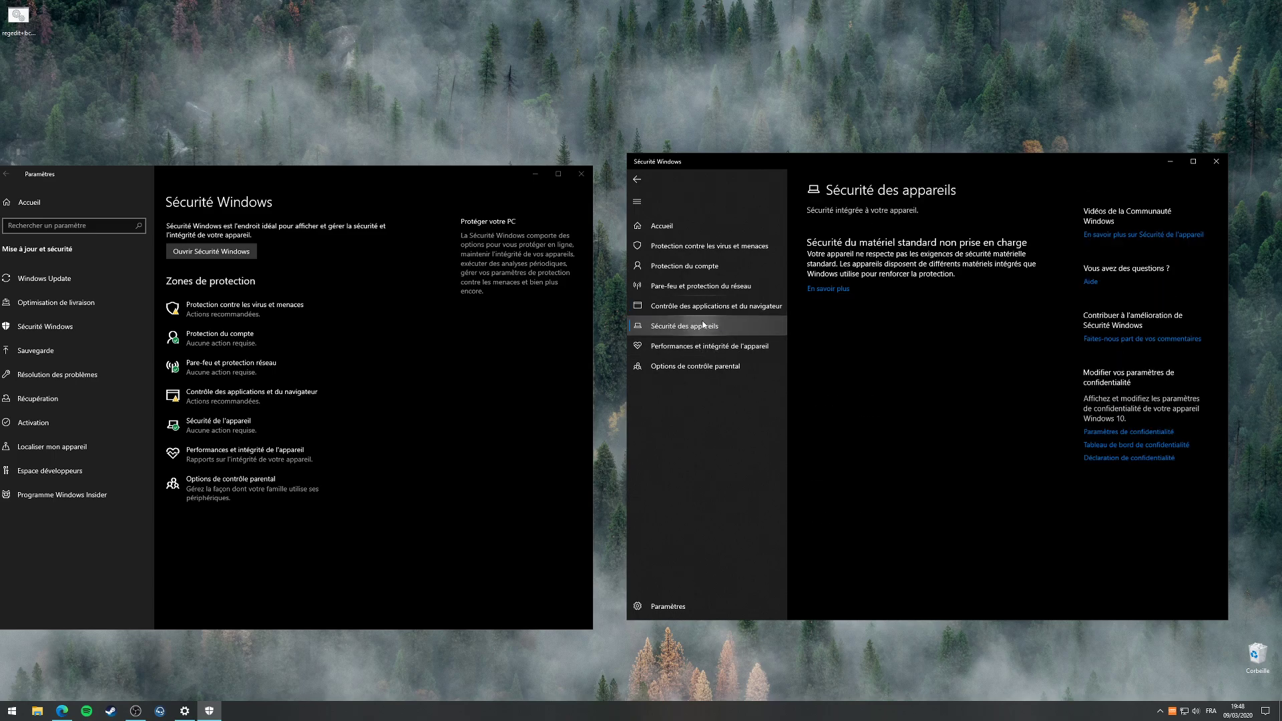
click(741, 348)
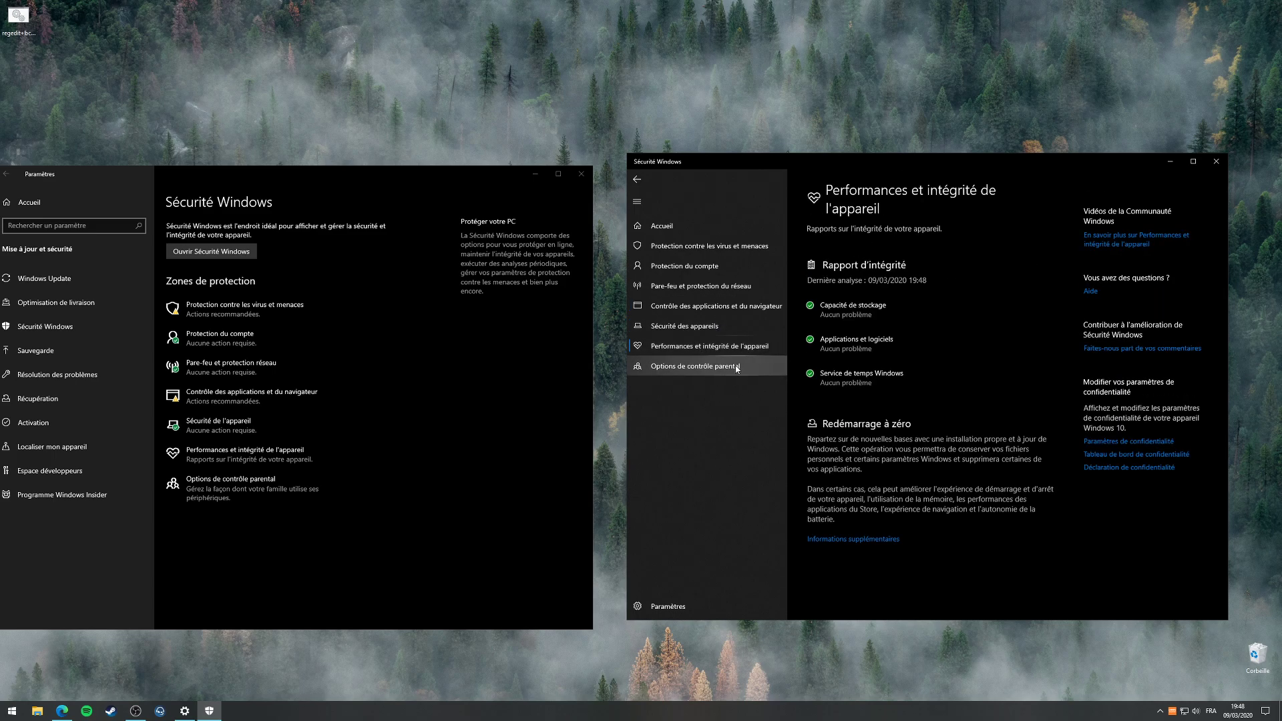
click(737, 368)
click(640, 180)
click(641, 179)
click(641, 180)
click(641, 179)
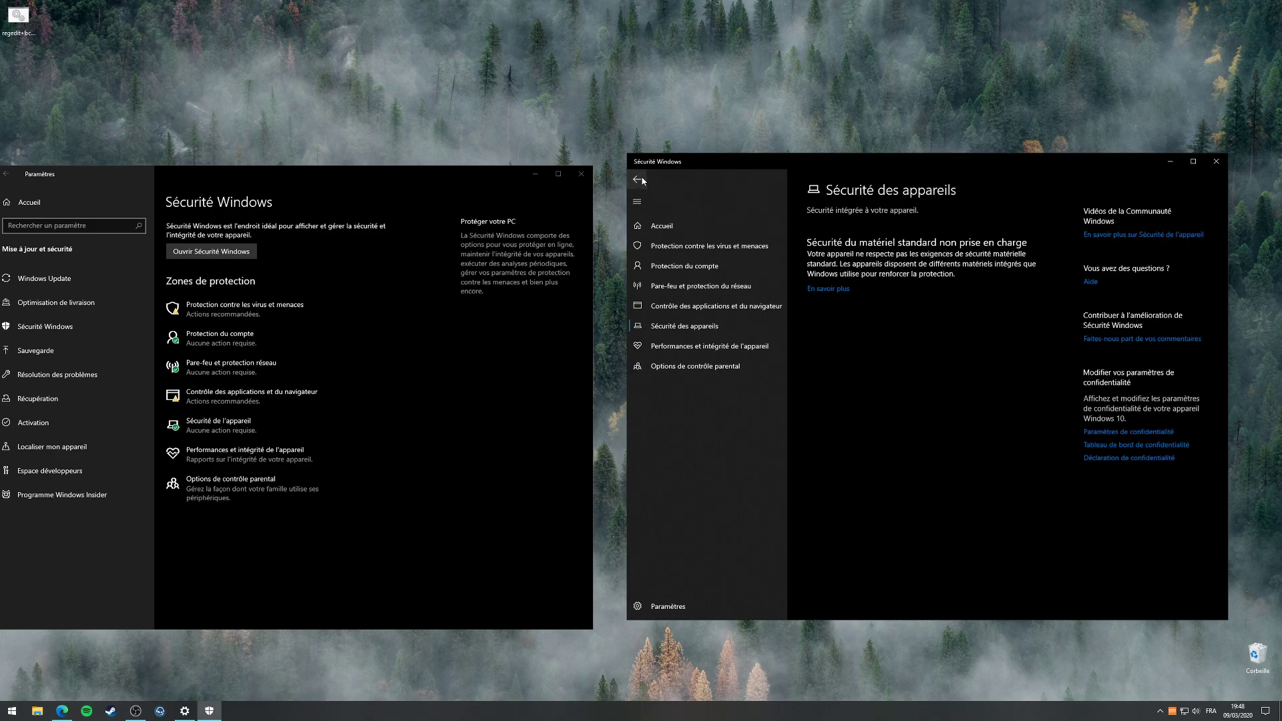
click(1216, 162)
drag(457, 175, 828, 171)
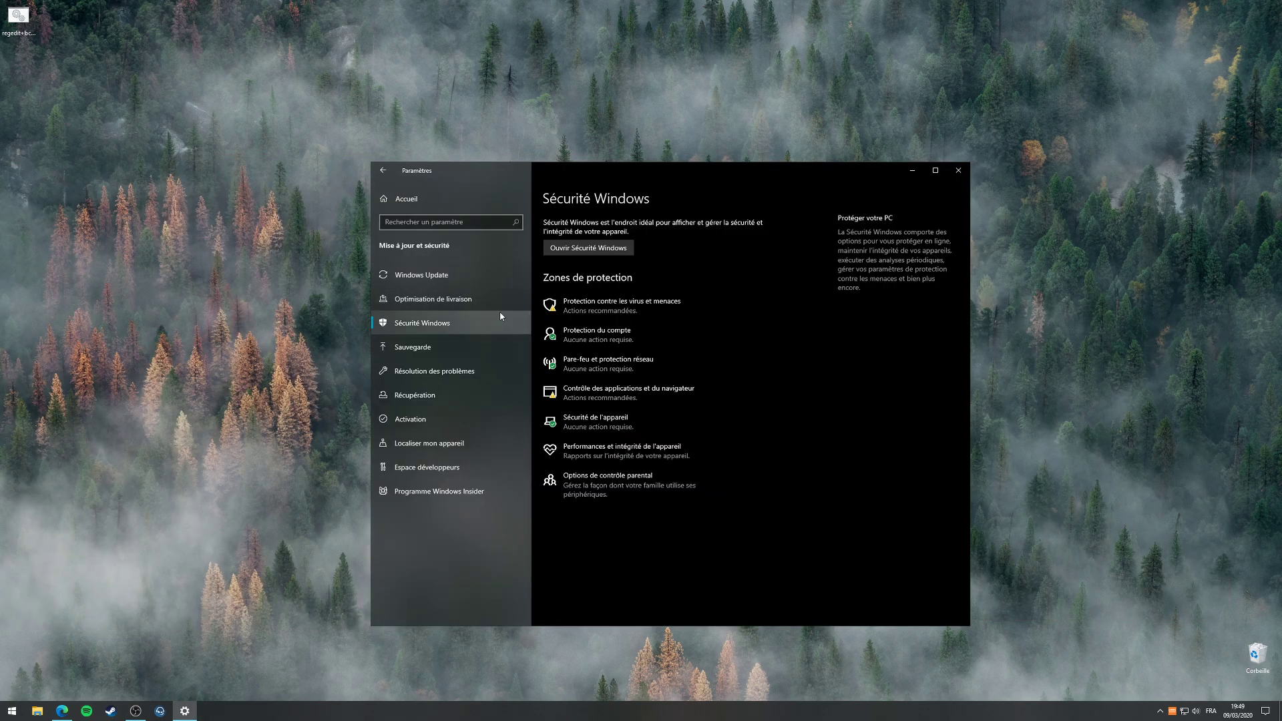
Go through the remaining "Mise à jour et sécurité" pages from "Sauvegarde" to "Programme Windows Insider" and return to the Settings home.
click(439, 344)
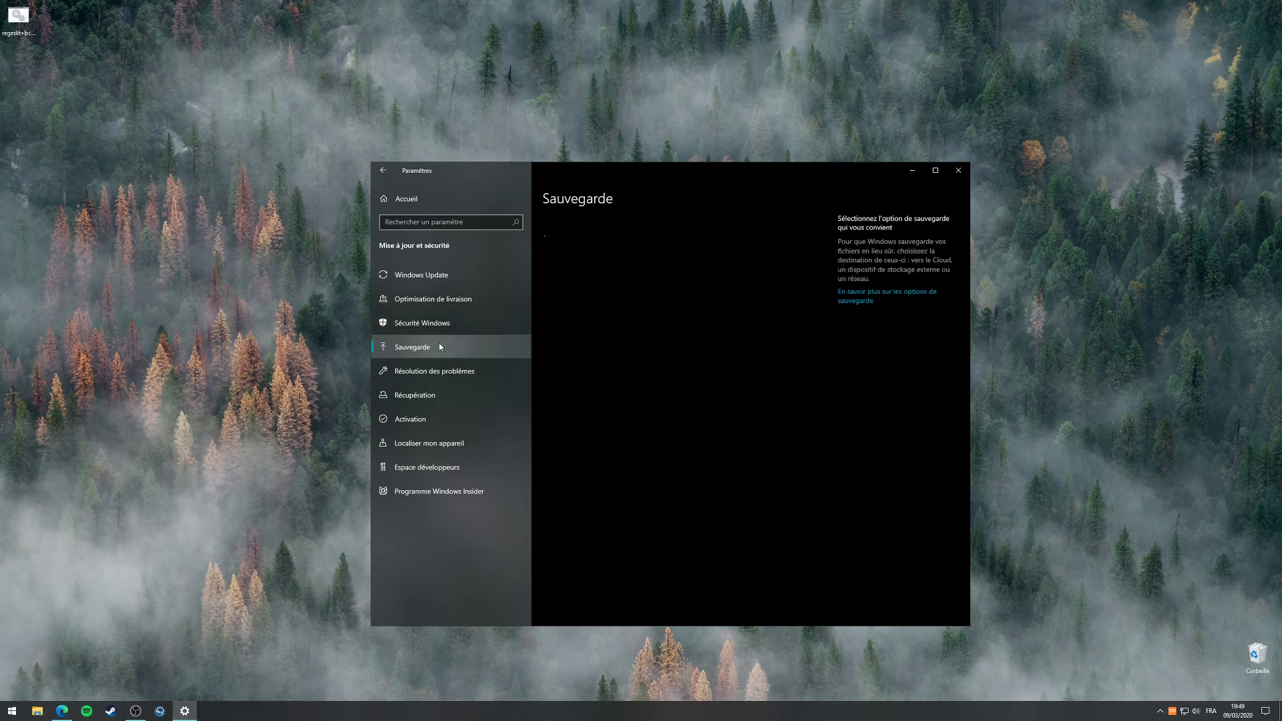
click(450, 371)
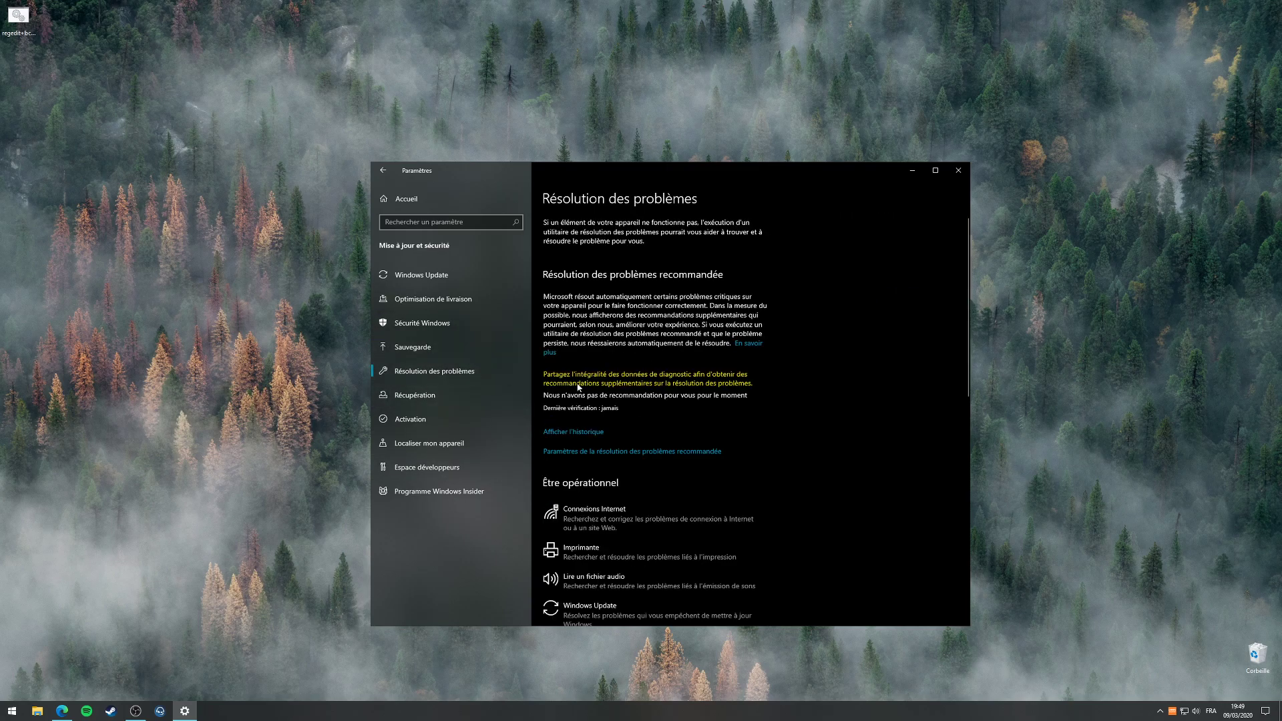
click(465, 394)
click(438, 419)
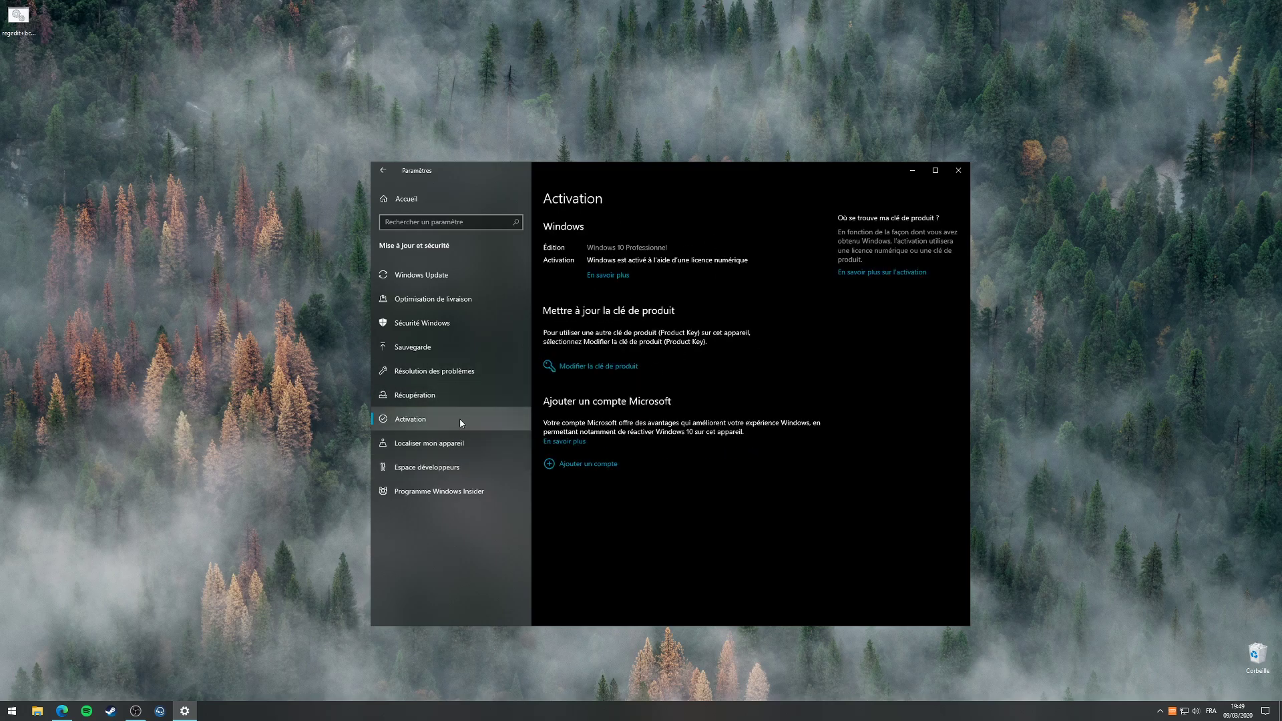
click(454, 447)
click(448, 469)
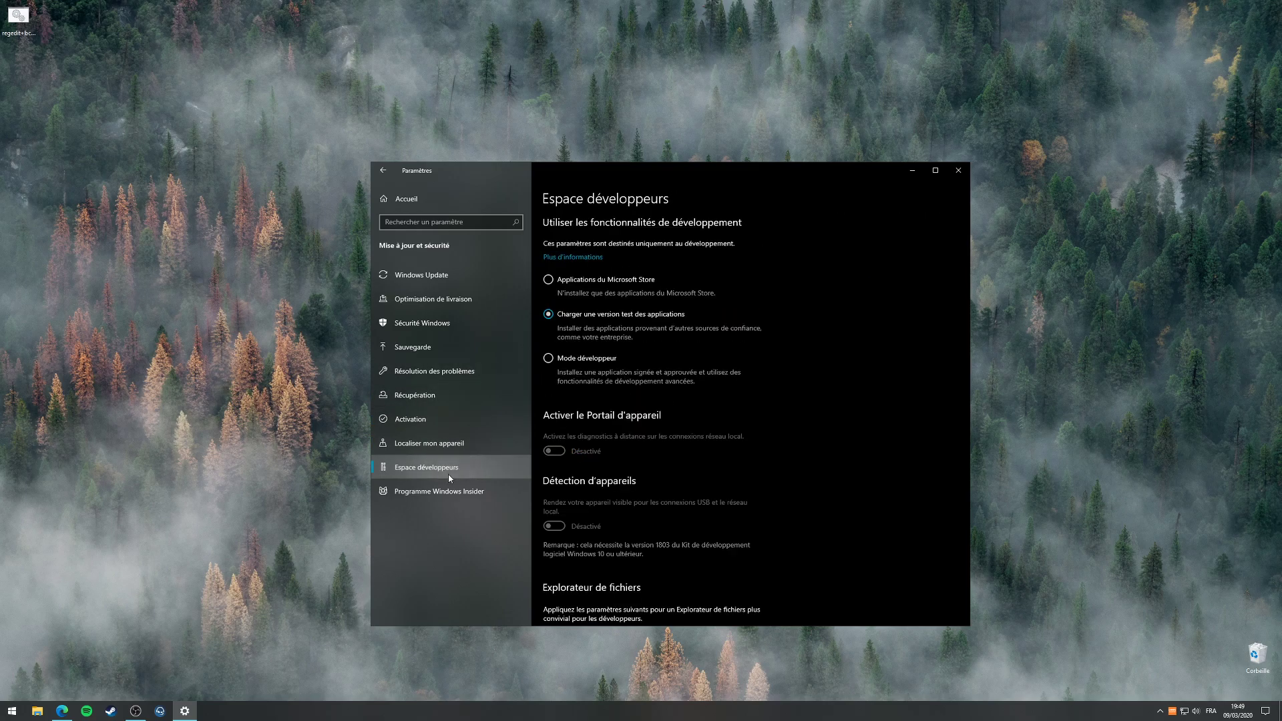
click(446, 495)
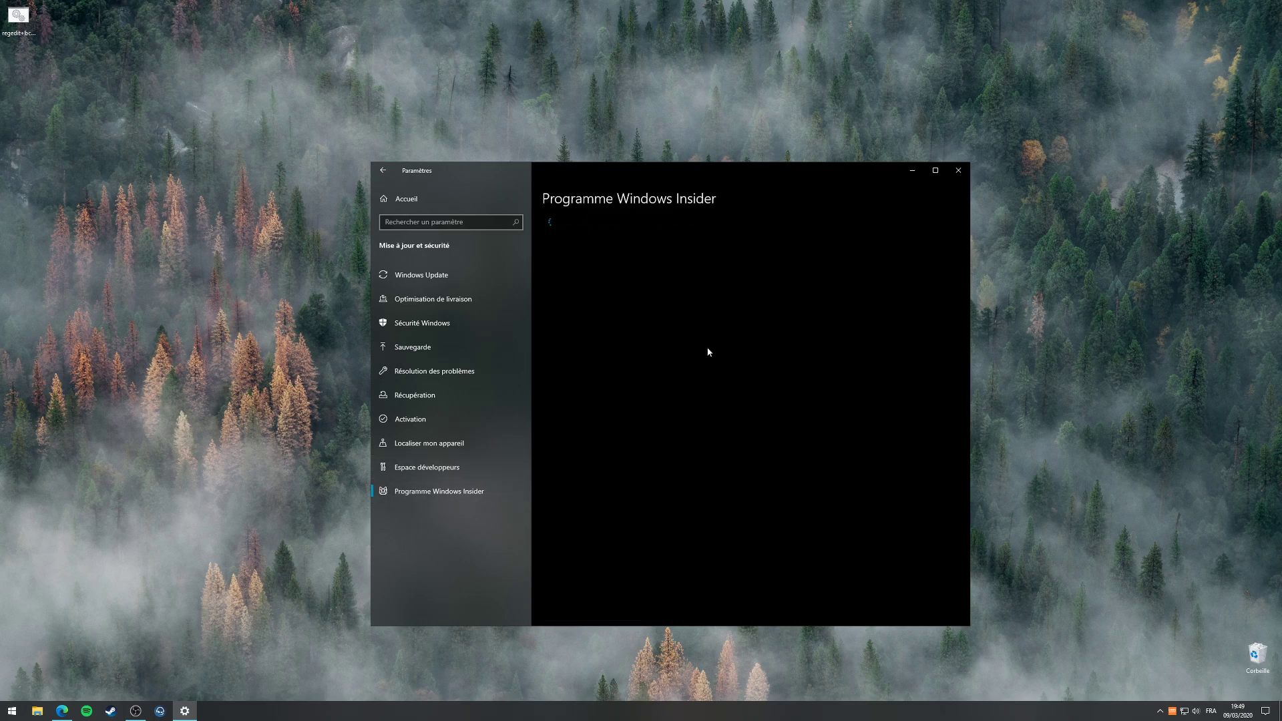
click(384, 172)
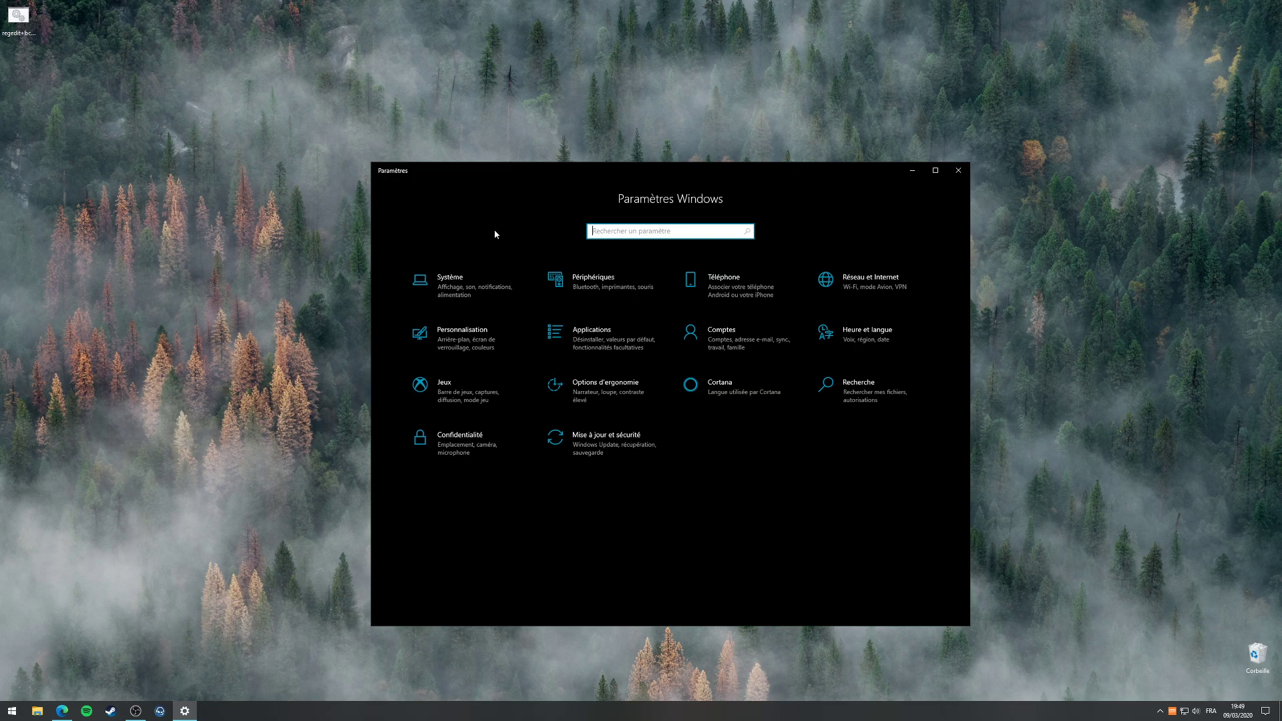
Open the advanced display settings under "Système" and display the video adapter properties for display 1.
click(476, 291)
scroll(834, 413, down, 5)
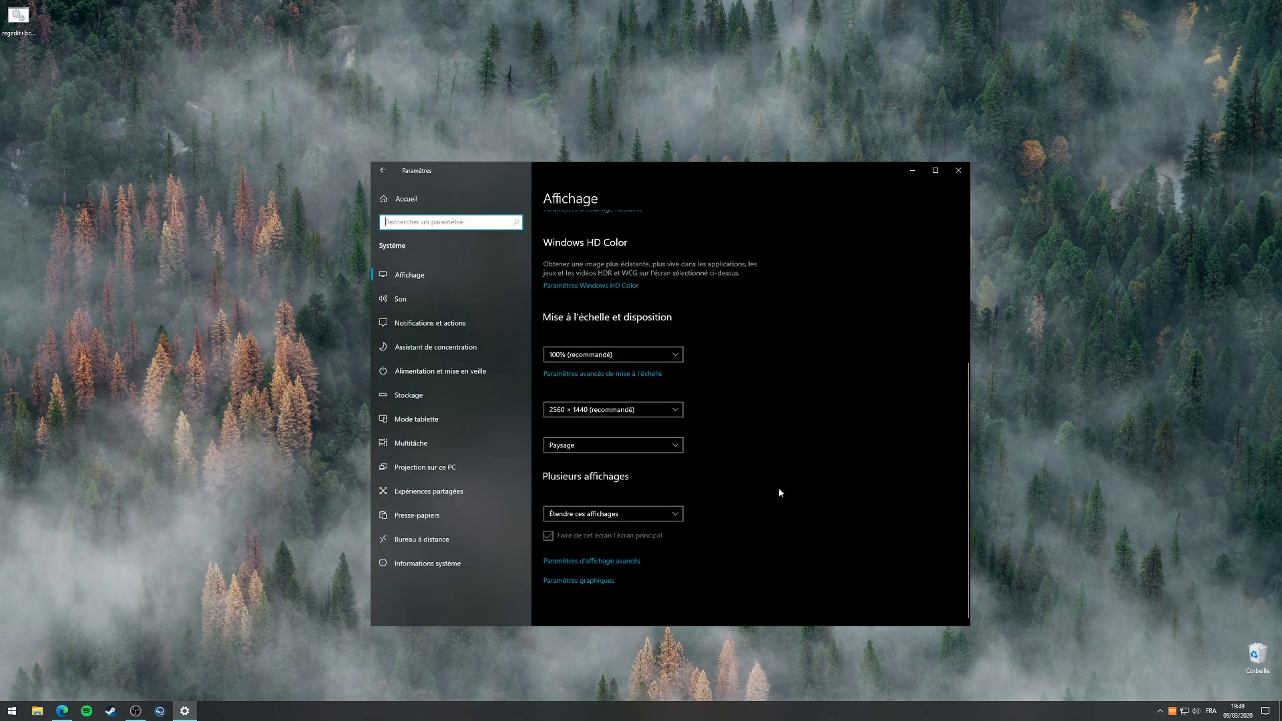
click(583, 563)
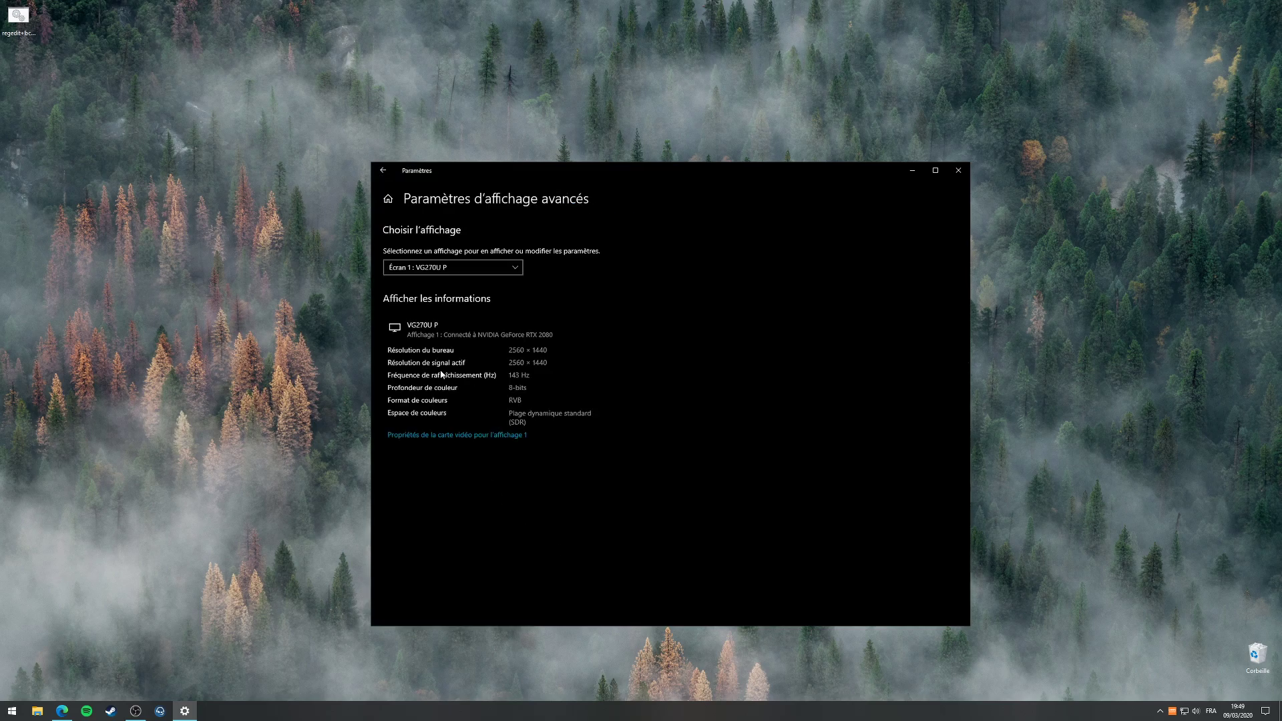
click(475, 437)
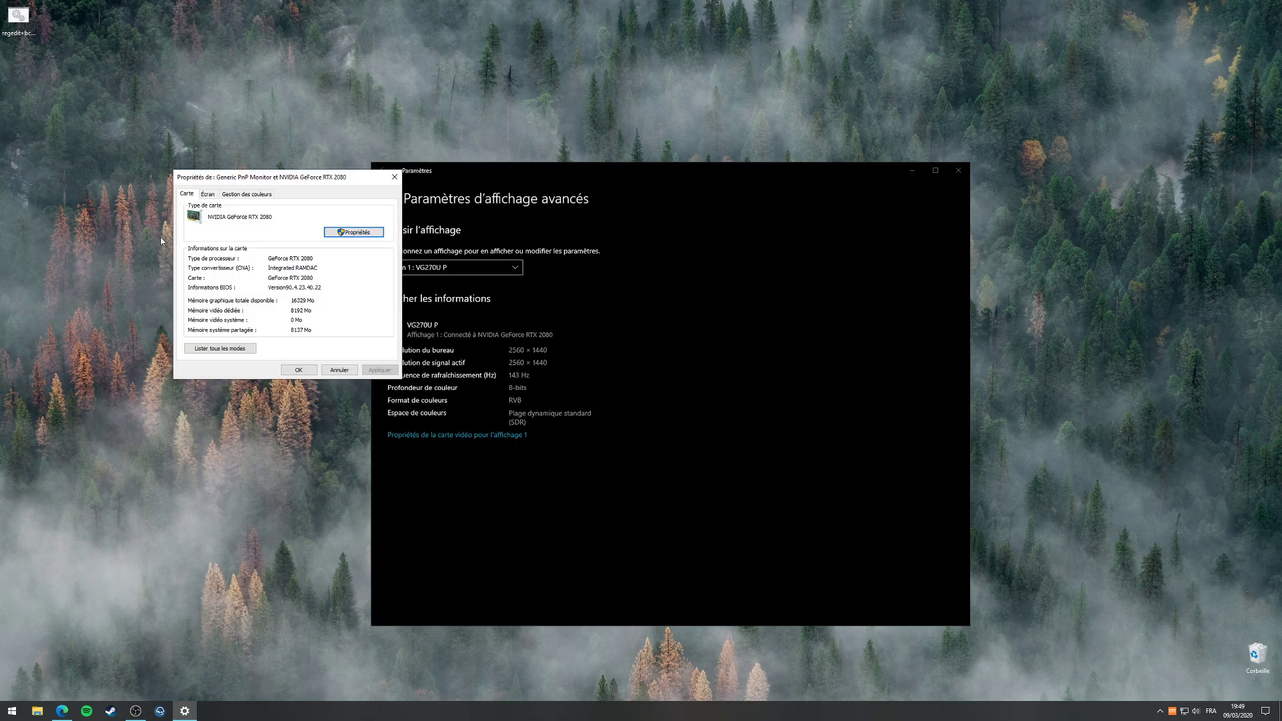
Inspect the details and resources of the NVIDIA GeForce RTX 2080 and close its properties.
click(354, 232)
click(280, 232)
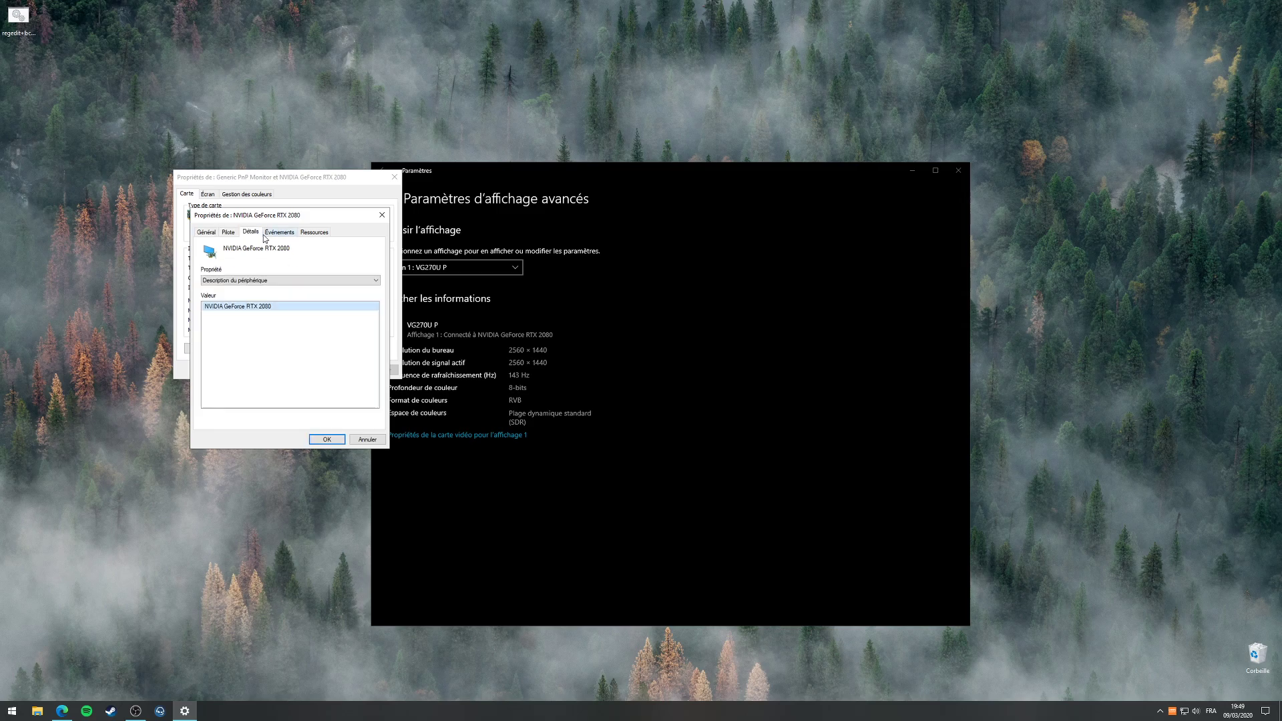
click(316, 233)
key(Escape)
Check the monitor's available refresh rates and the colour management options, and close the adapter properties without changes.
click(208, 194)
click(263, 275)
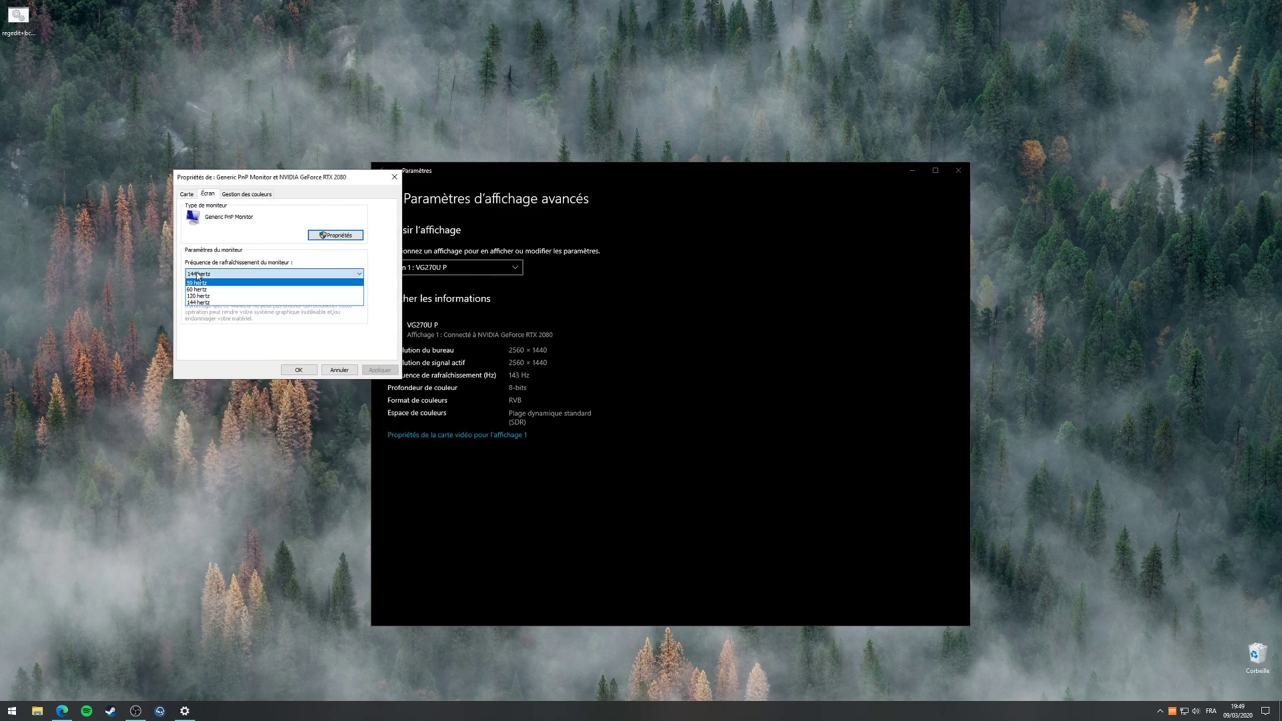
click(282, 227)
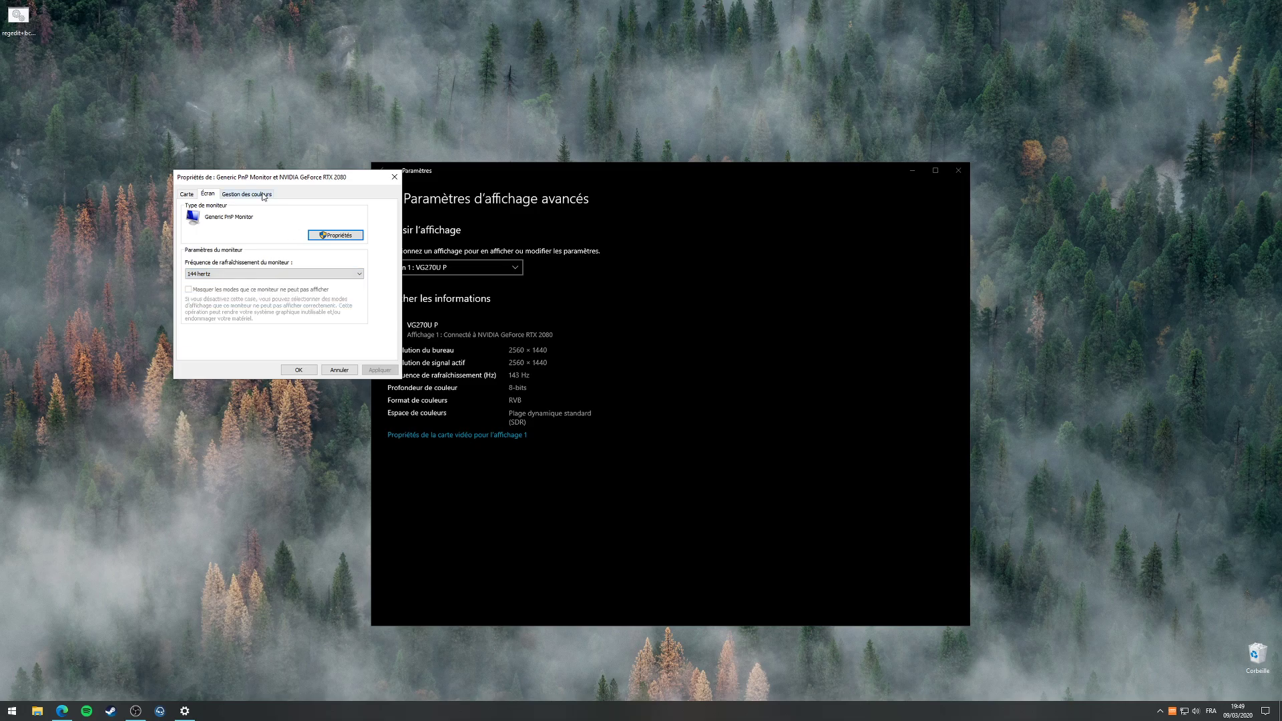
click(247, 194)
click(395, 177)
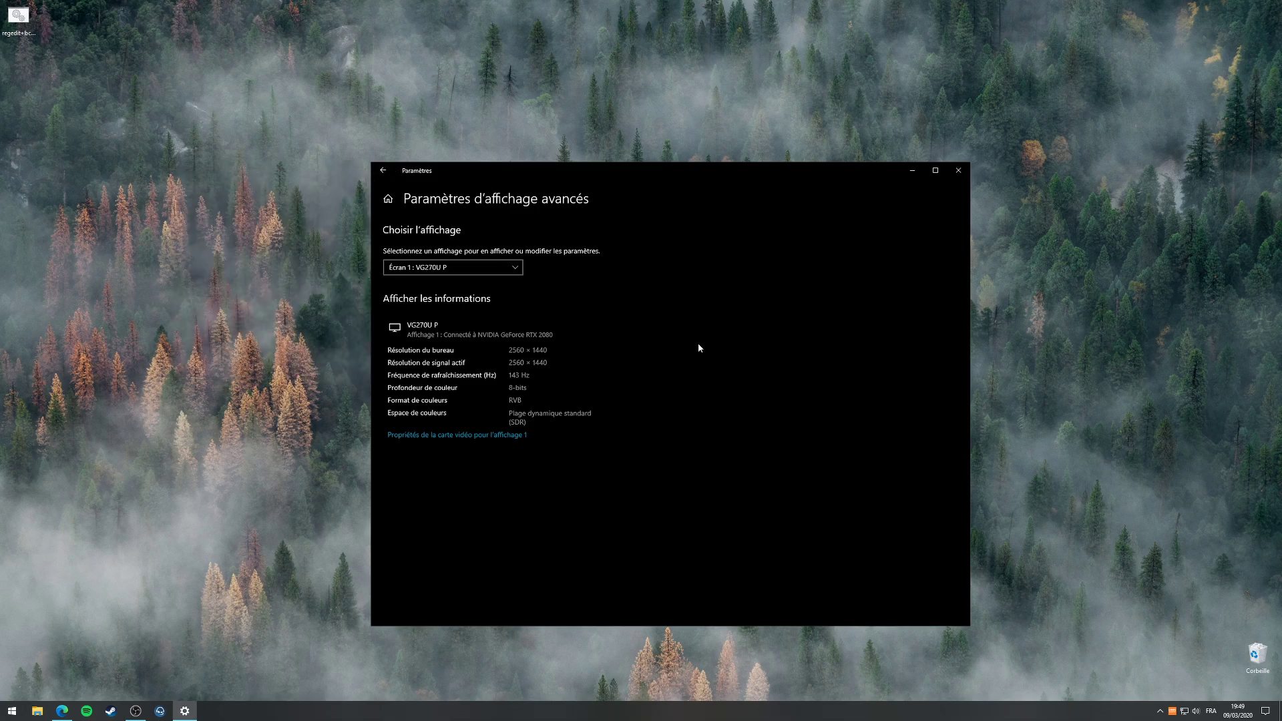